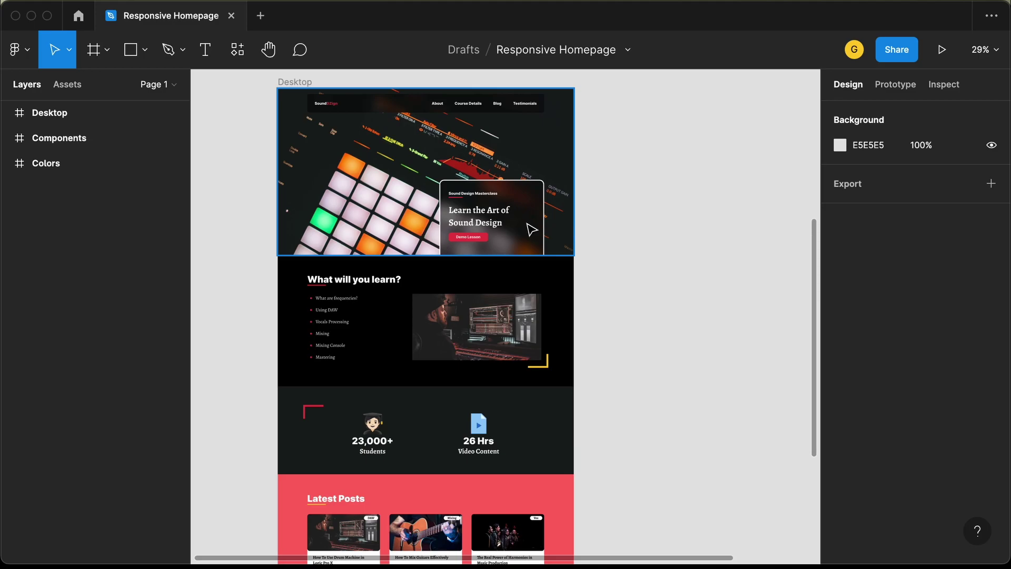
- Create a new frame to the right of the Desktop design using the iPad Pro 11" preset (834×1194)
scroll(501, 250, "down", 7)
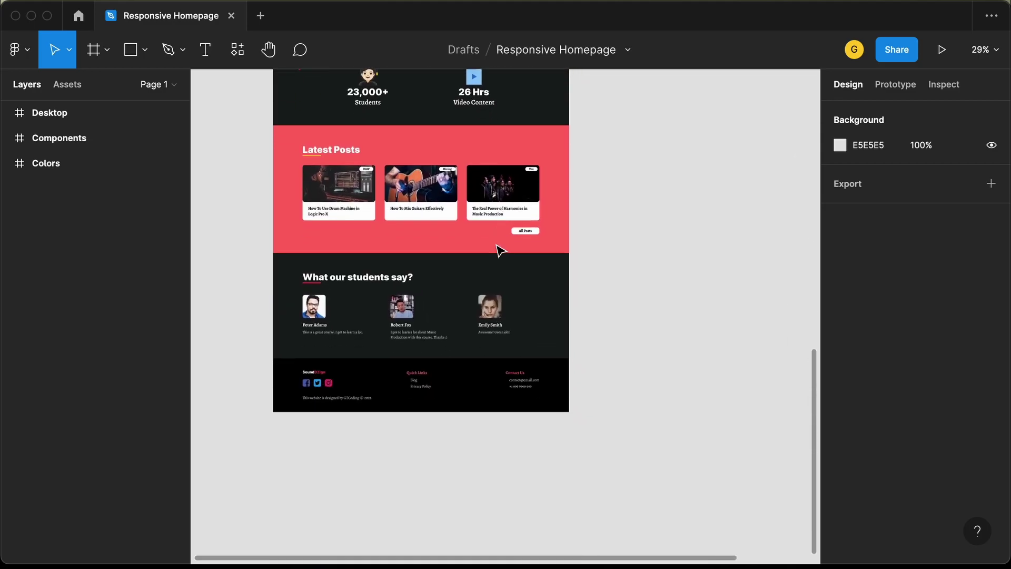
scroll(501, 251, "up", 5)
scroll(501, 250, "up", 3)
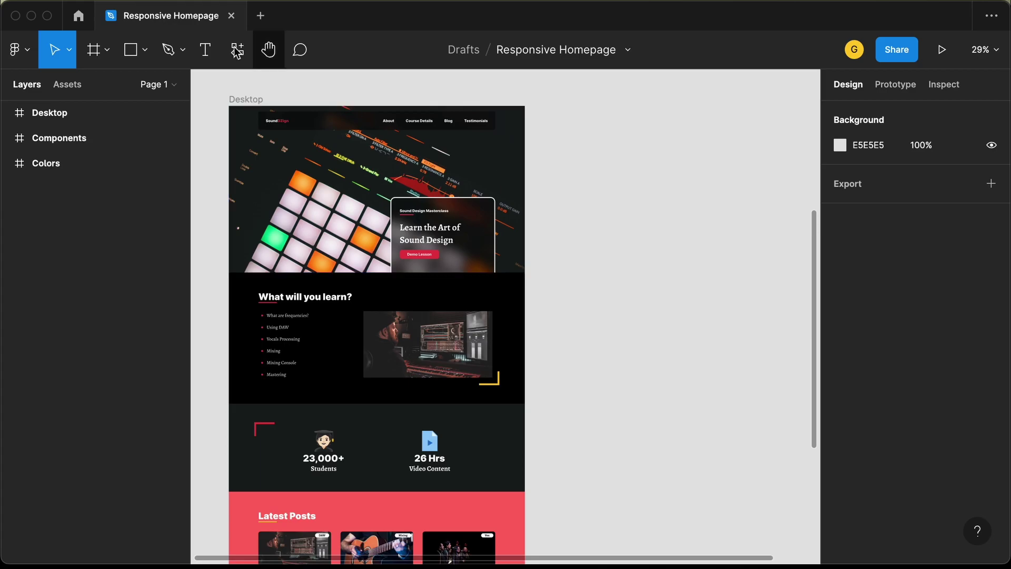
left_click(100, 57)
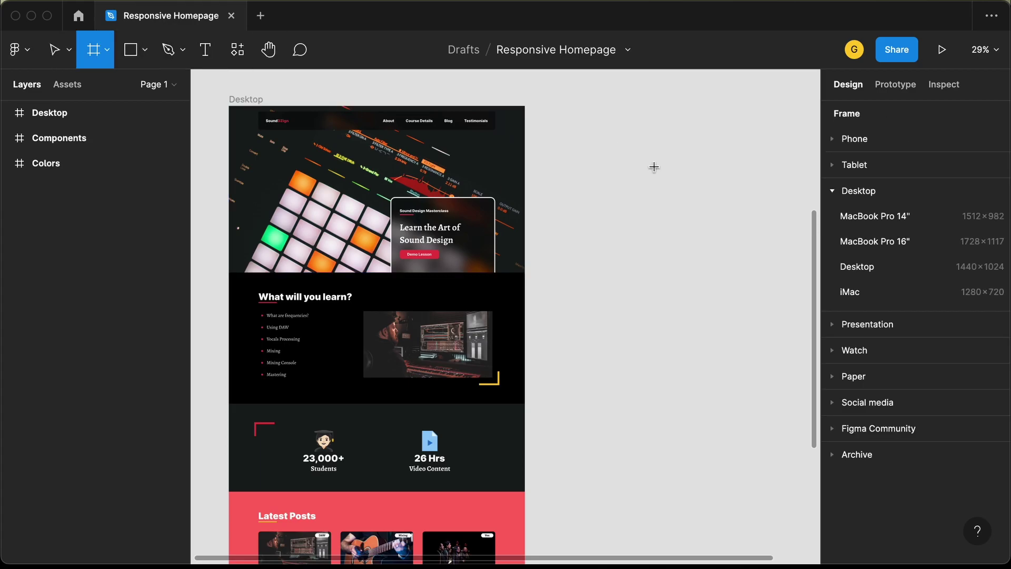
scroll(653, 167, "right", 3)
left_click(644, 124)
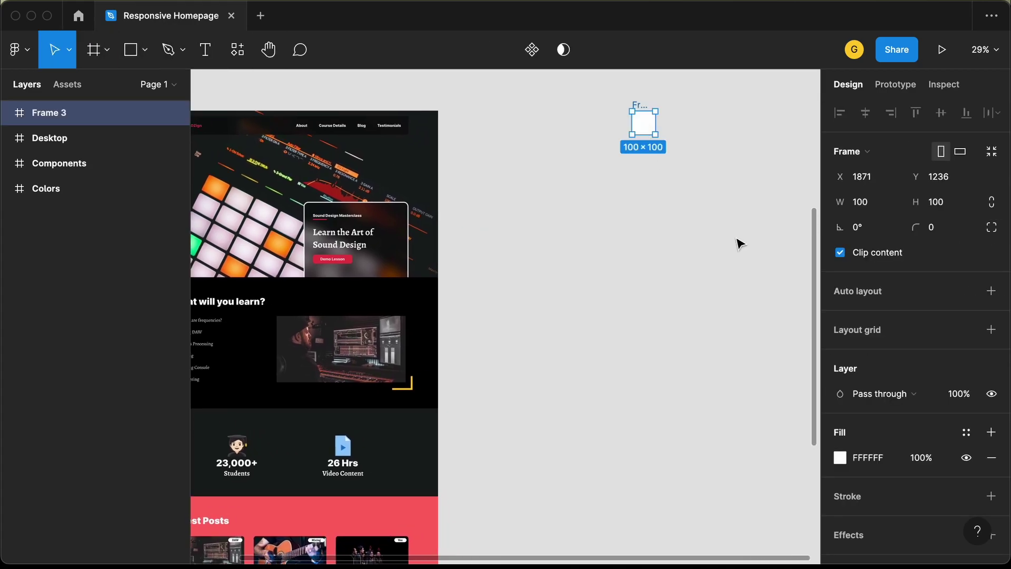
left_click(915, 153)
scroll(909, 400, "down", 2)
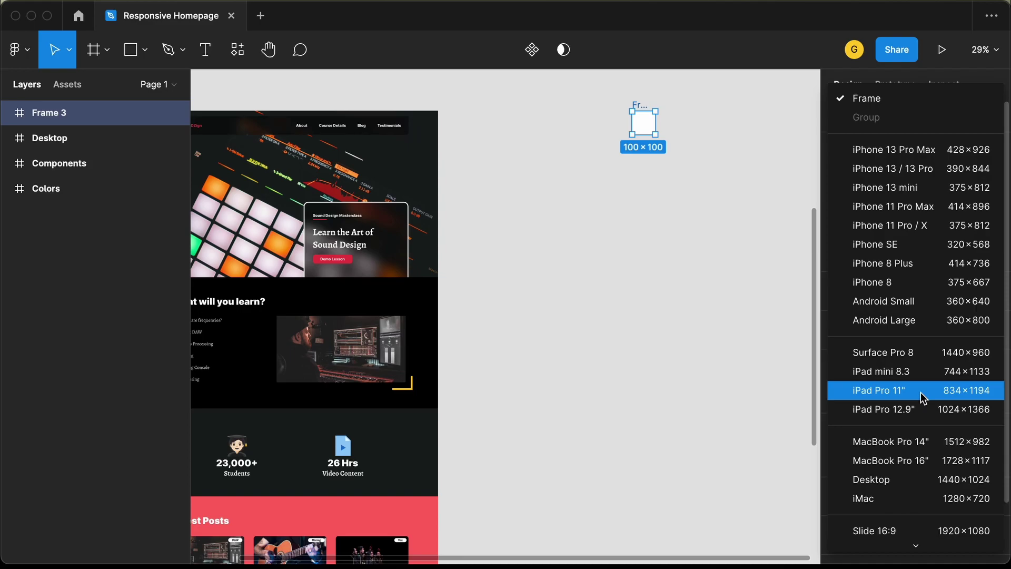
left_click(920, 393)
- Rename the new iPad-sized frame as Tablet
scroll(723, 355, "right", 4)
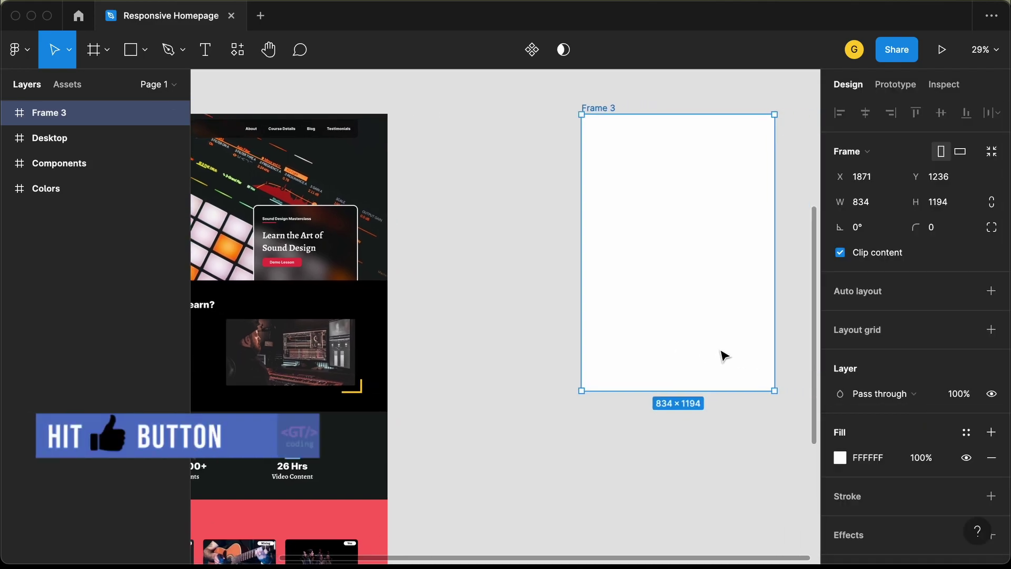
scroll(723, 355, "down", 1)
scroll(722, 354, "right", 2)
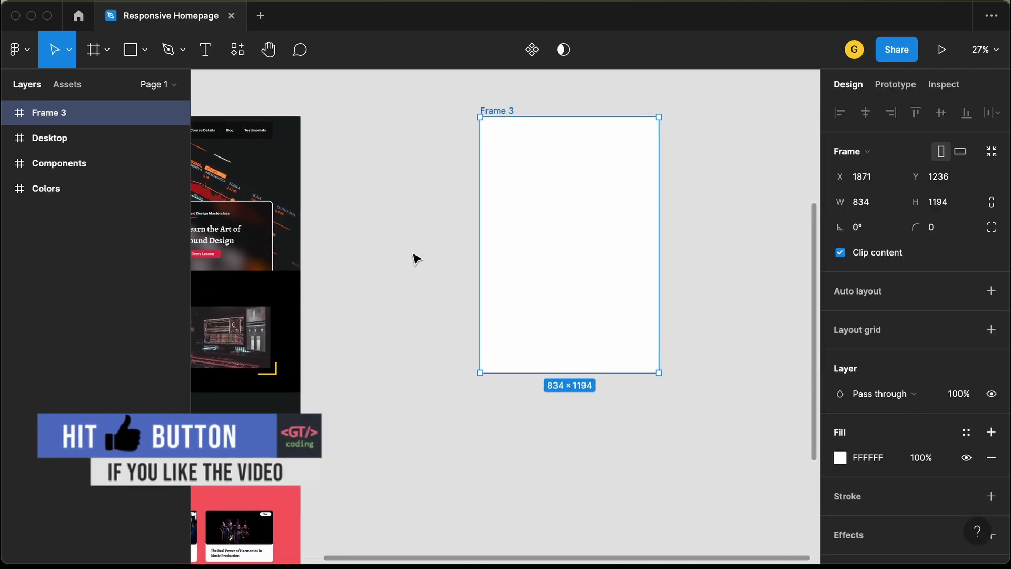
double_click(49, 112)
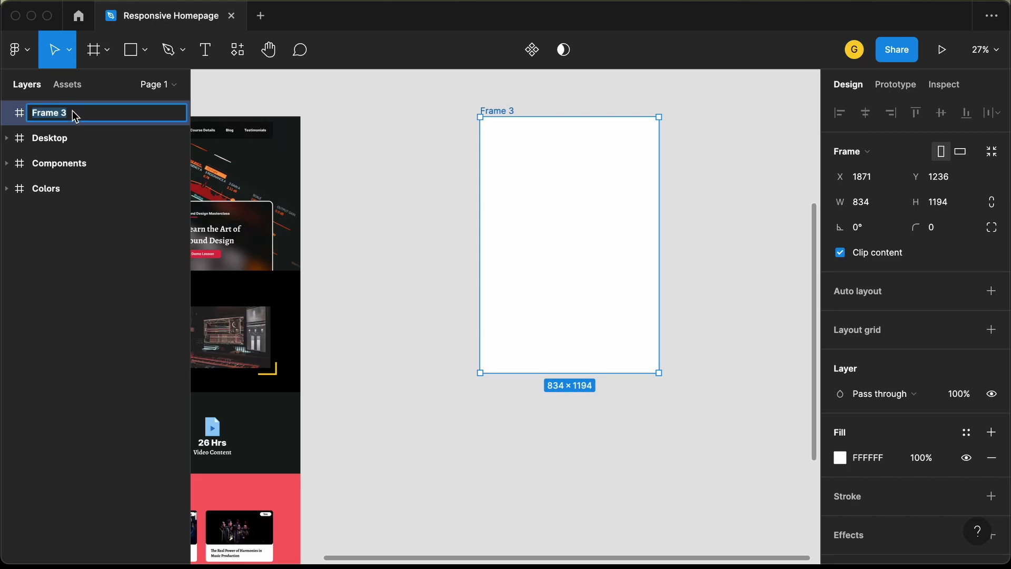
type("Tablet")
key("Escape")
- Extend the Tablet frame downward to a height of about 5045 and move it farther right of the Desktop frame
key("minus")
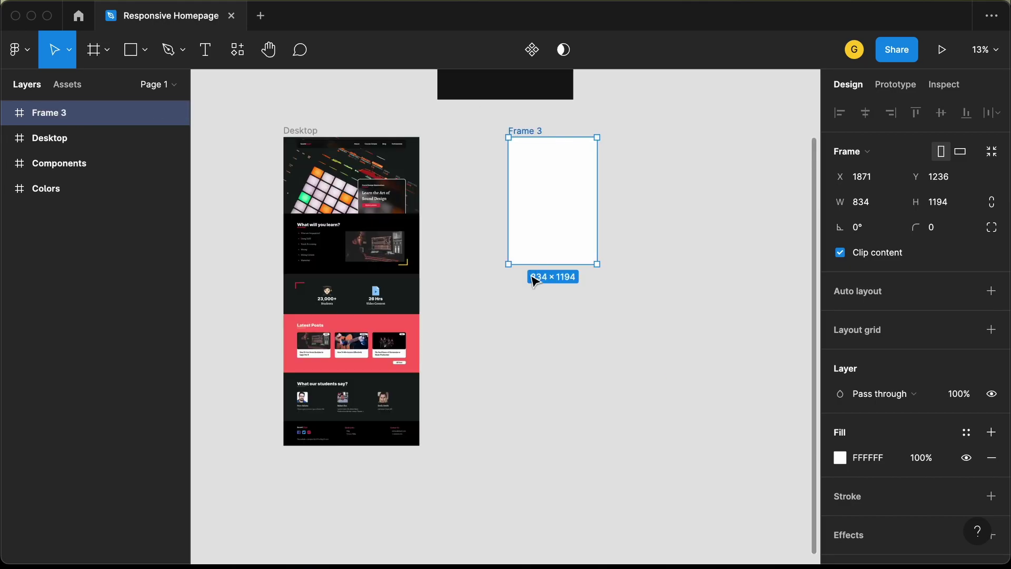
left_click_drag(545, 260, 544, 527)
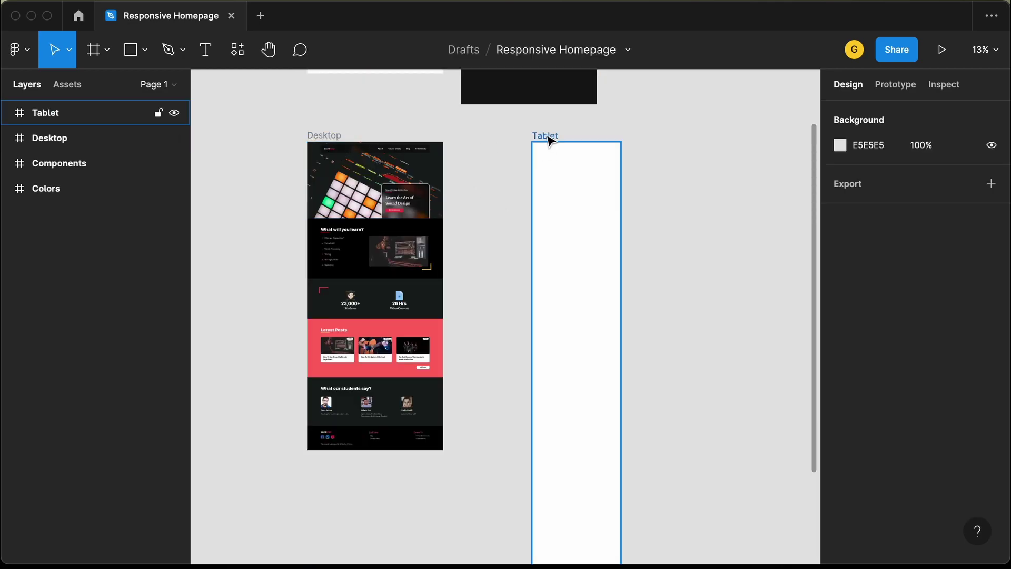
left_click_drag(548, 140, 614, 140)
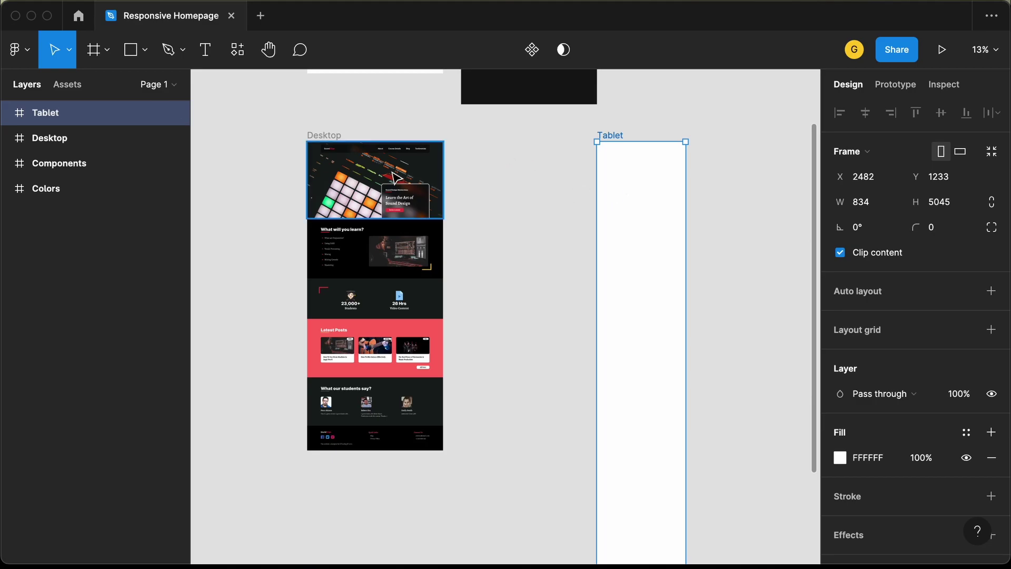
- Duplicate the Desktop frame's Header group into the empty space between the Desktop and Tablet frames
scroll(392, 174, "up", 5)
scroll(396, 178, "down", 3)
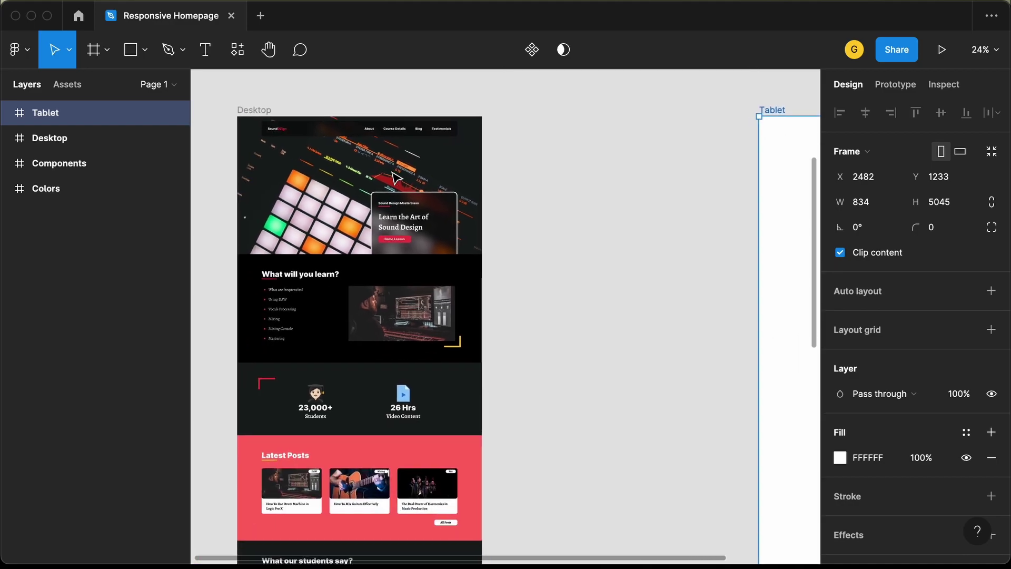
left_click(344, 166)
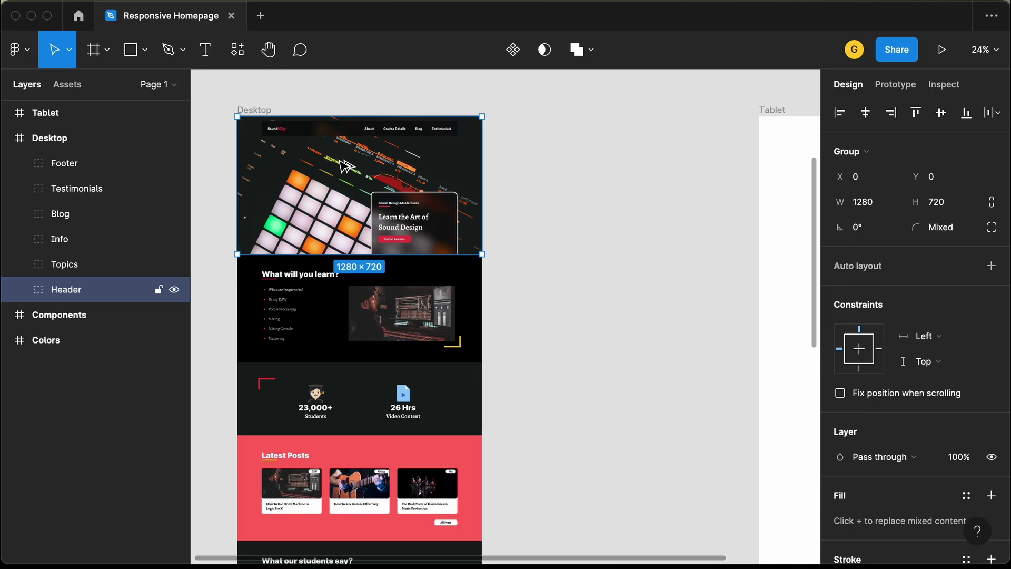
left_click_drag(343, 166, 608, 172)
scroll(609, 172, "right", 2)
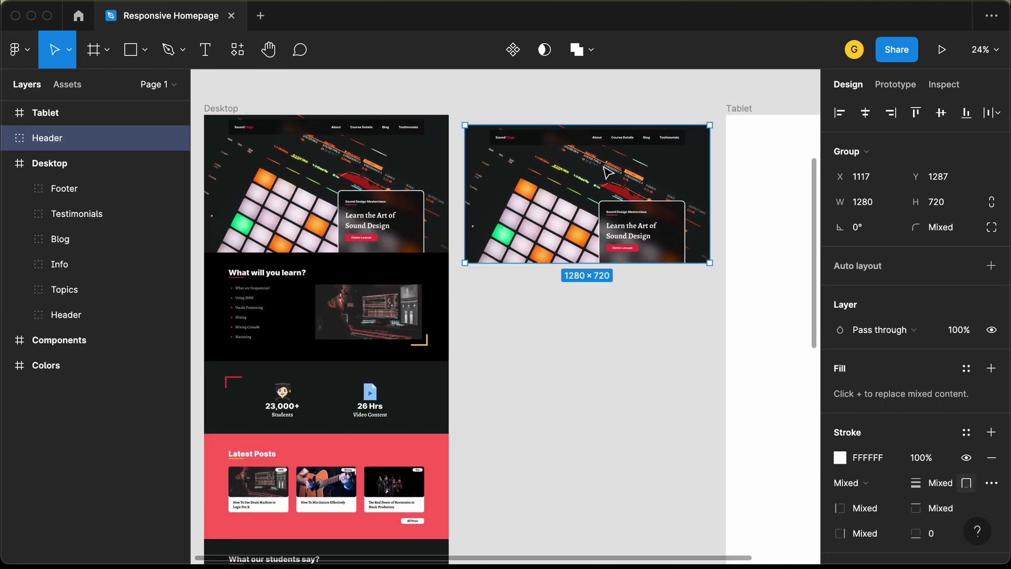
- Set the width of the copied header's background image to 834 to match the Tablet frame
scroll(608, 173, "right", 5)
scroll(609, 172, "up", 1)
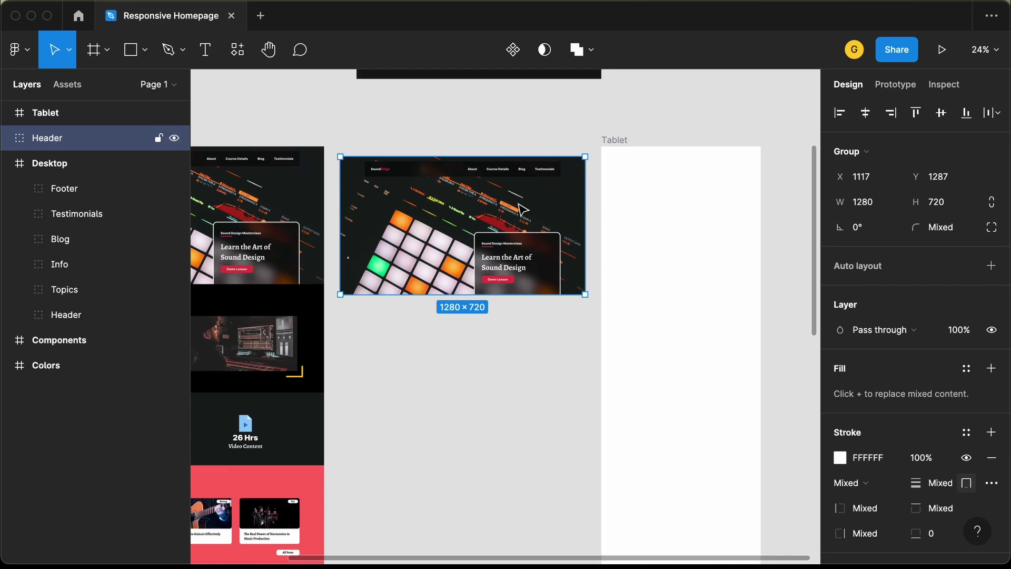
left_click(626, 143)
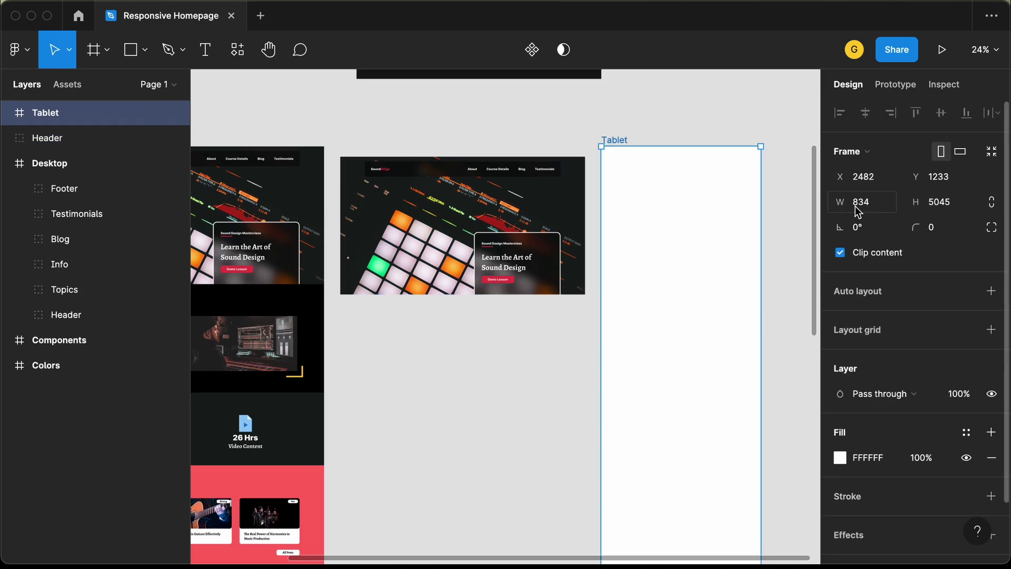
left_click(476, 169)
scroll(474, 170, "up", 5)
scroll(474, 169, "up", 3)
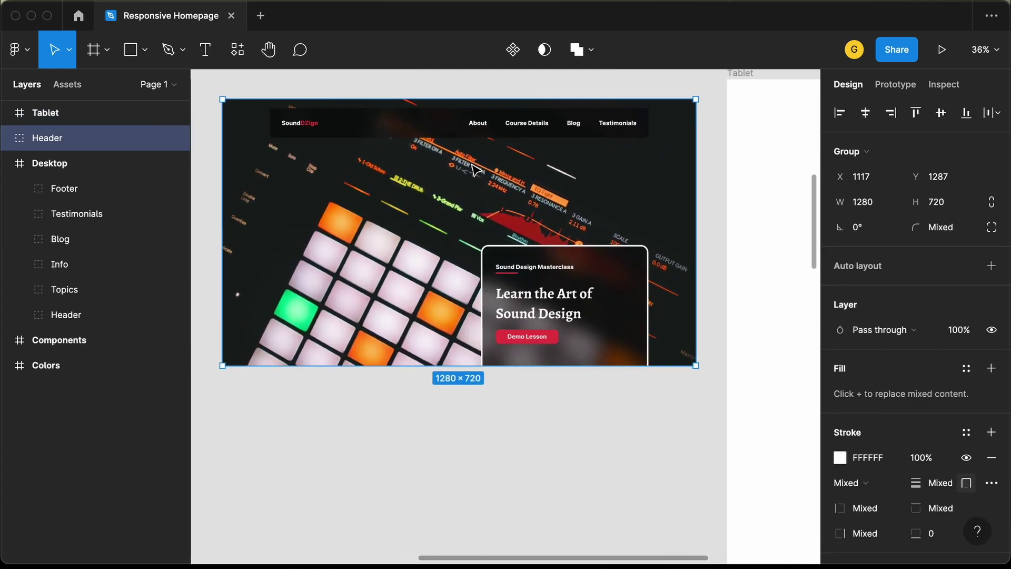
double_click(416, 205)
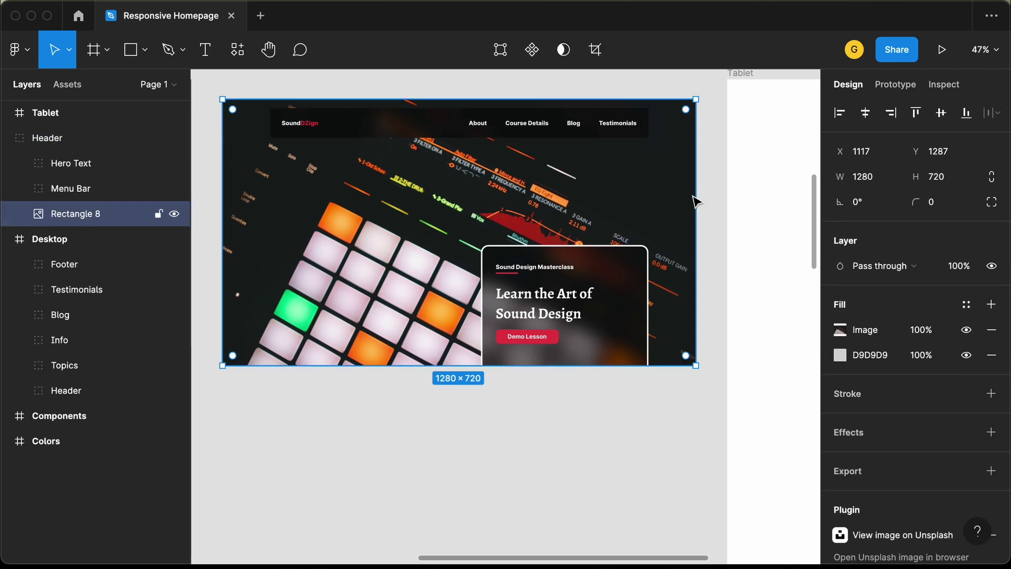
left_click_drag(690, 196, 567, 206)
left_click(878, 182)
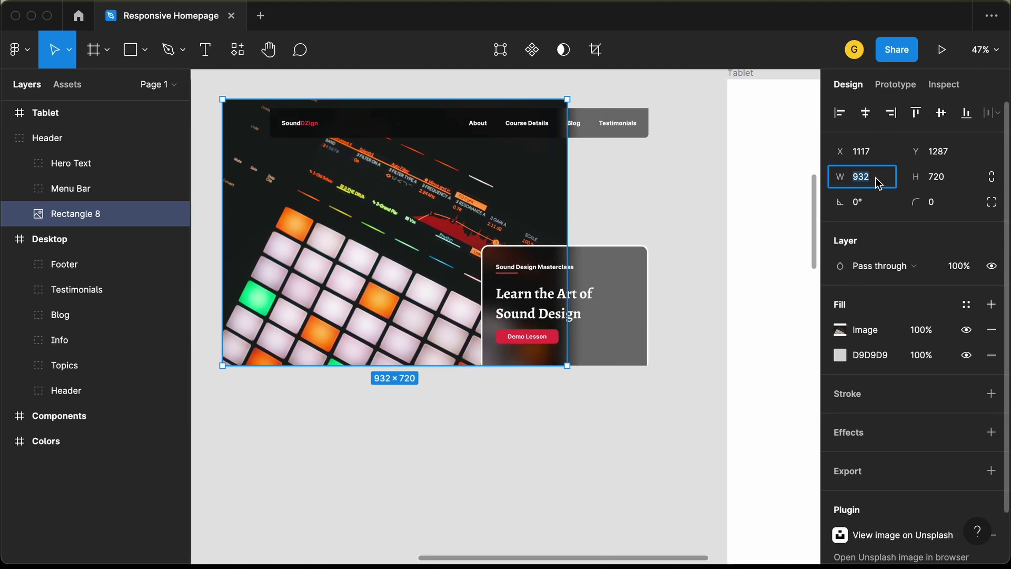
type("834")
key("Return")
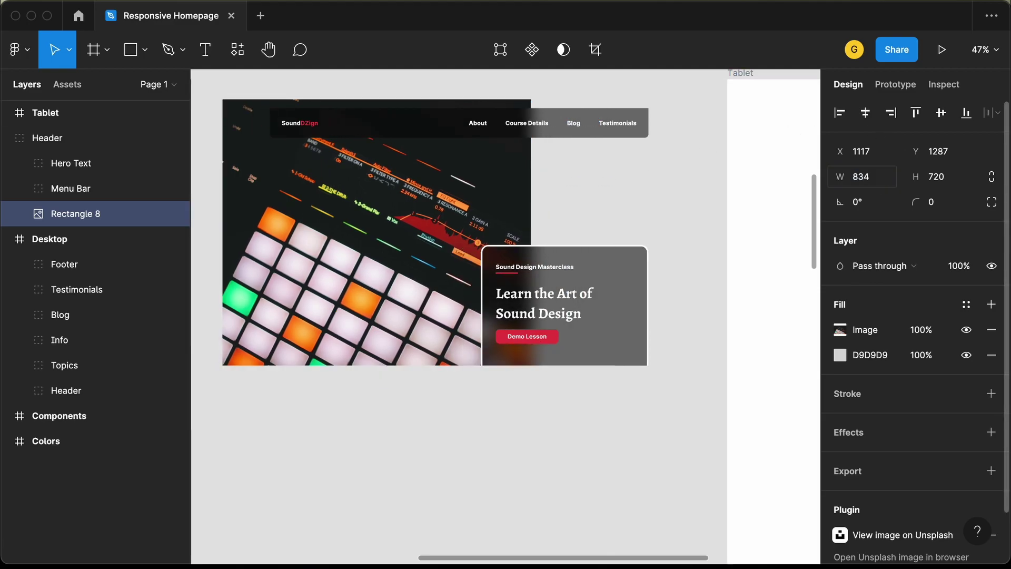
- Move the copied header's Hero Text group left onto the background image and narrow its box to about 360 wide
left_click(604, 286)
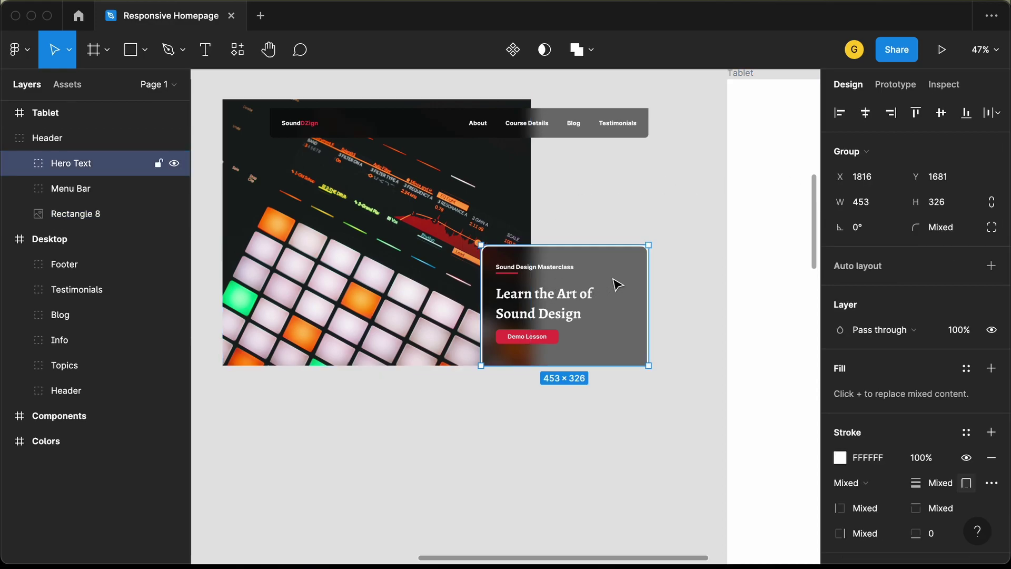
left_click_drag(611, 284, 481, 287)
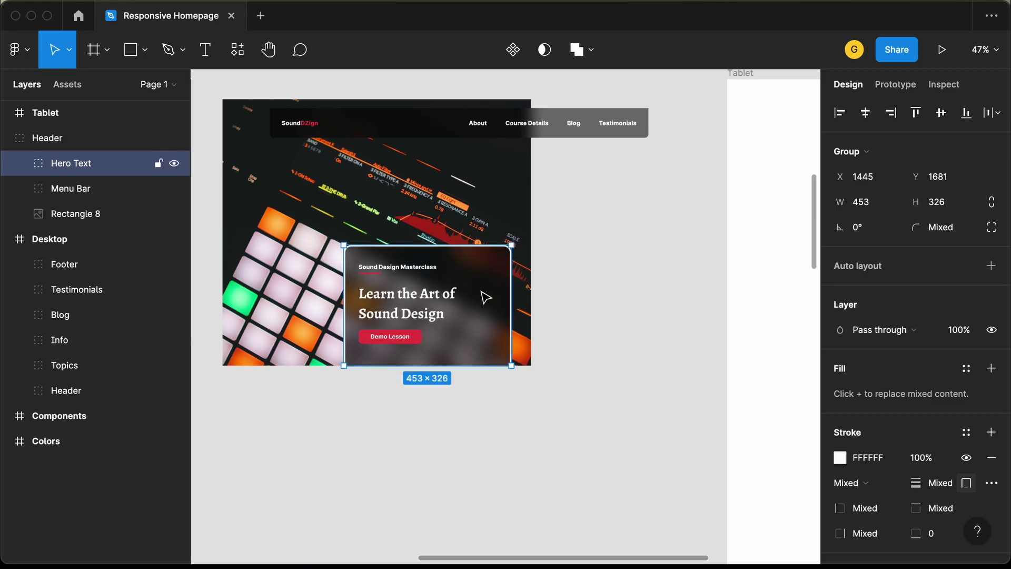
double_click(482, 287)
scroll(481, 287, "up", 5)
scroll(484, 295, "left", 2)
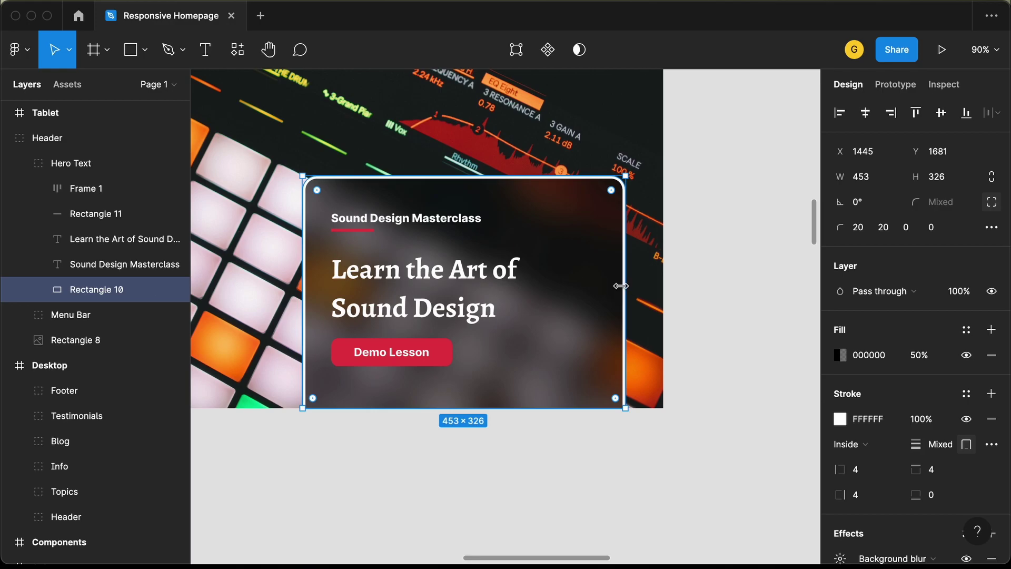
left_click_drag(621, 286, 552, 285)
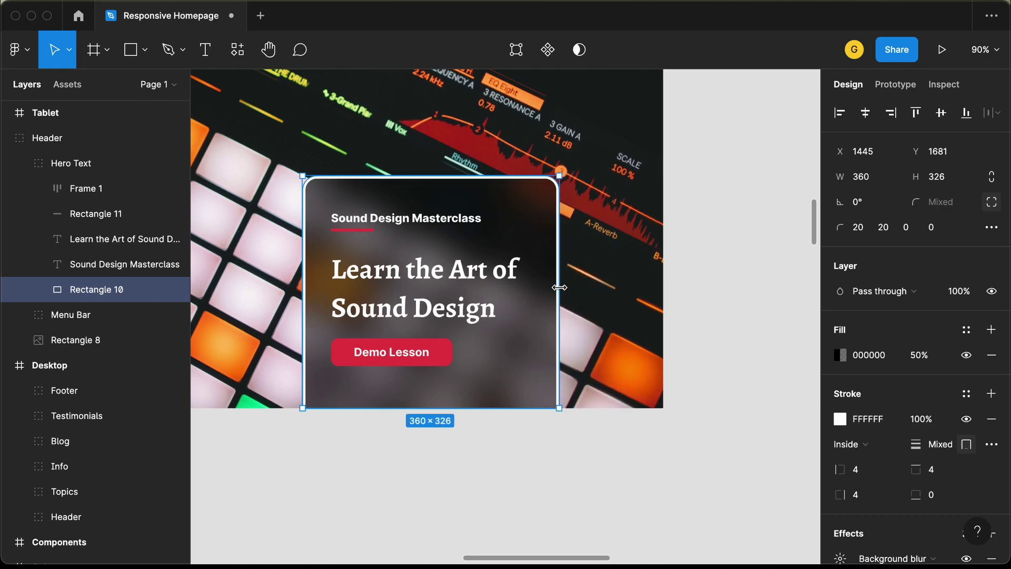
left_click(710, 249)
- Shift the copied header's Menu Bar group left to X 1157, keeping an inset from the background image's left edge
scroll(710, 250, "down", 5)
left_click(497, 151)
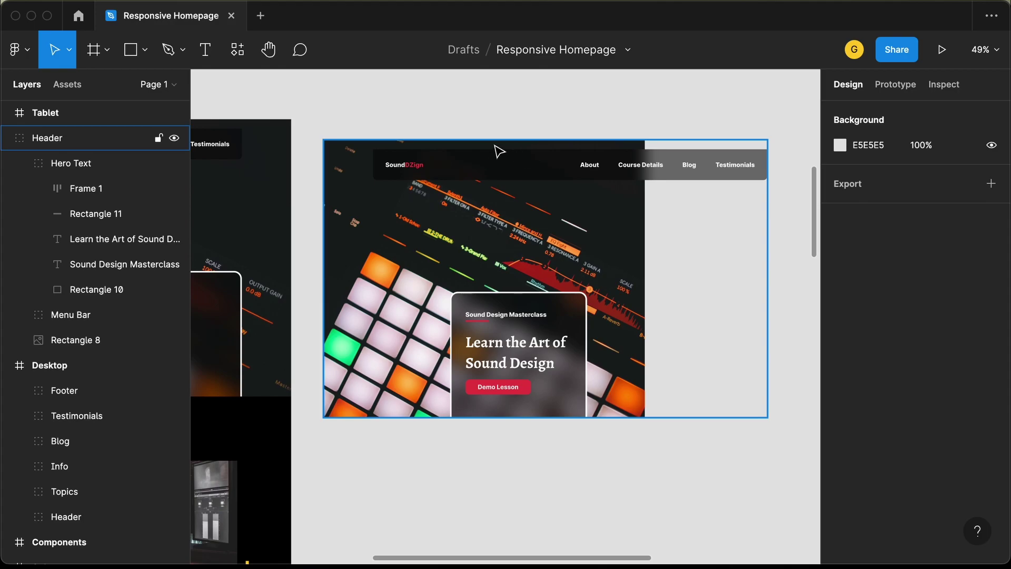
left_click(494, 166)
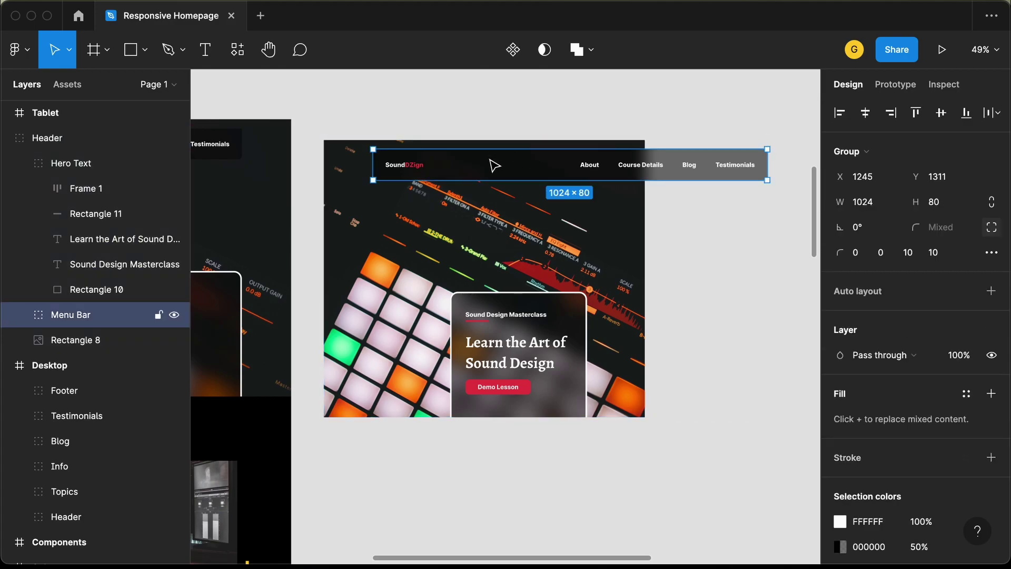
key("shift+Left")
key("shift+Left")
key("shift+Left")
key("shift+Left")
key("shift+Left")
key("shift+Left")
key("shift+Left")
key("shift+Left")
key("shift+Left")
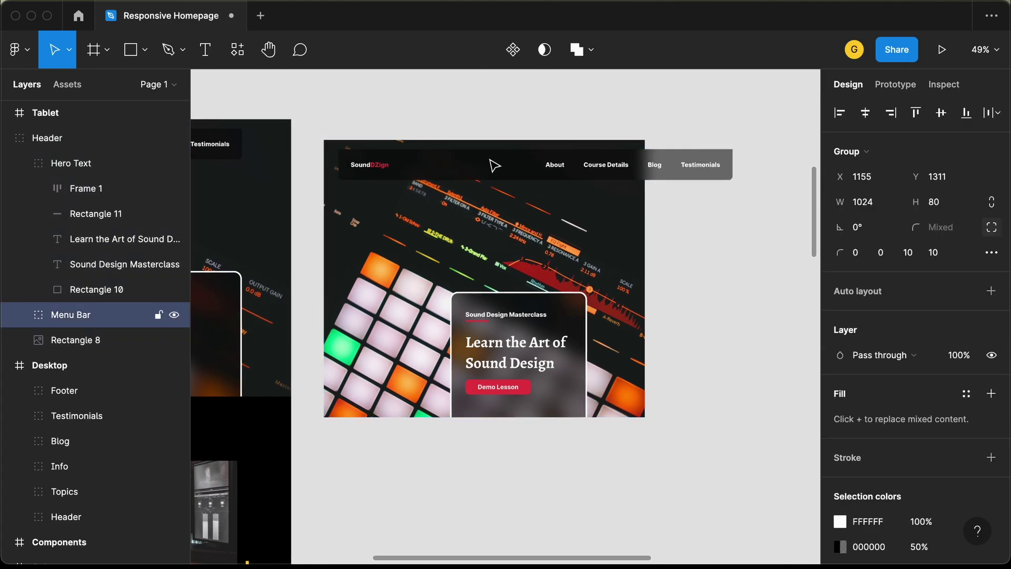
scroll(334, 164, "up", 5)
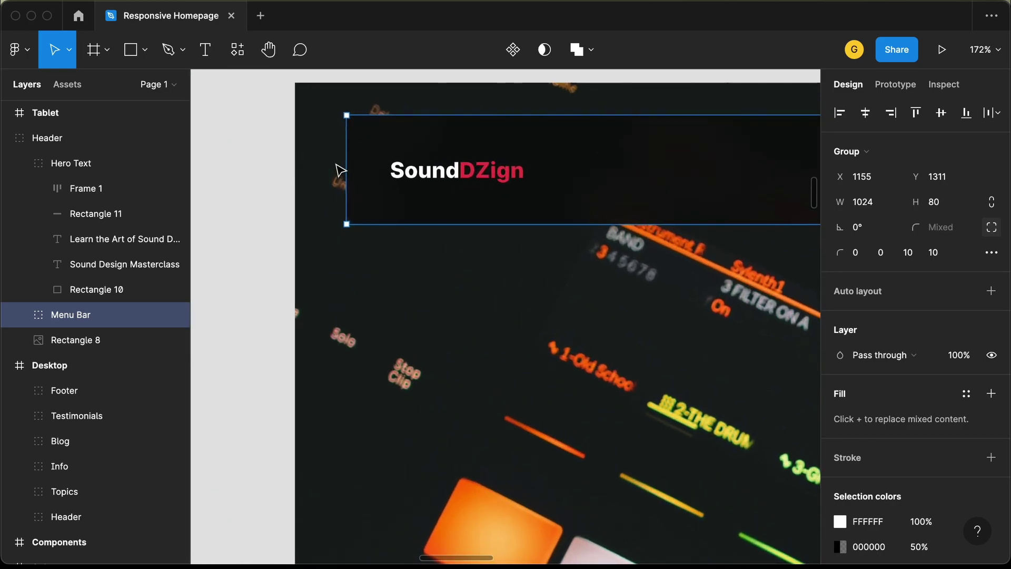
key("Right")
key("Right")
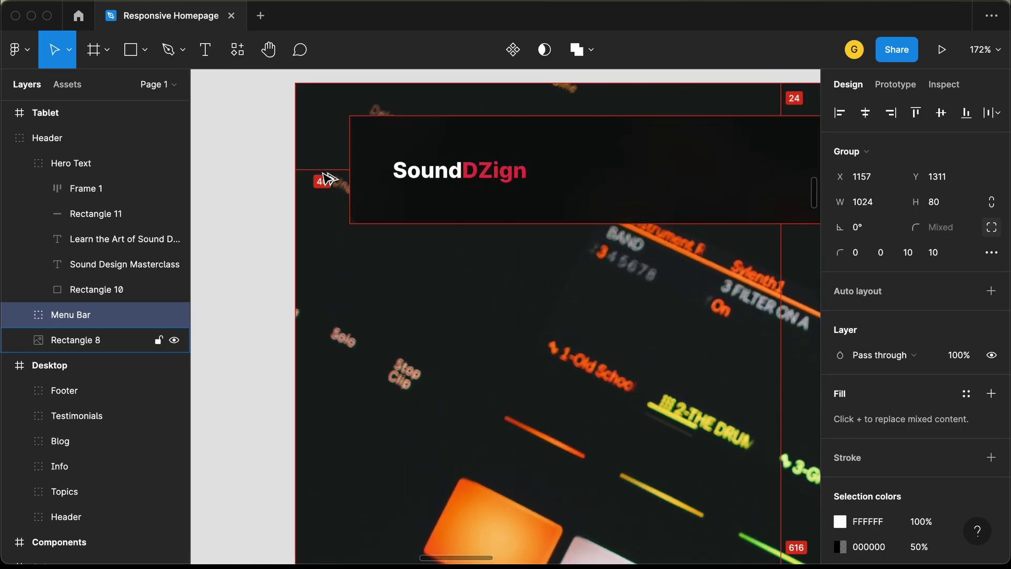
- Move the Menu Items group left within the copied menu bar to X 1405, closer to the SoundDZign logo
scroll(425, 198, "down", 5)
scroll(526, 192, "right", 3)
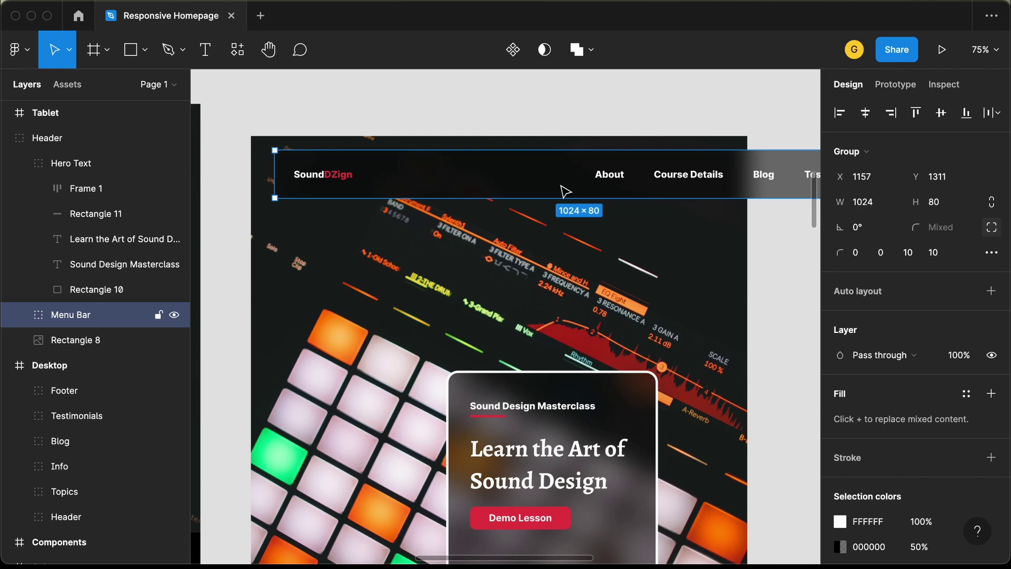
scroll(565, 191, "down", 2)
left_click(522, 228)
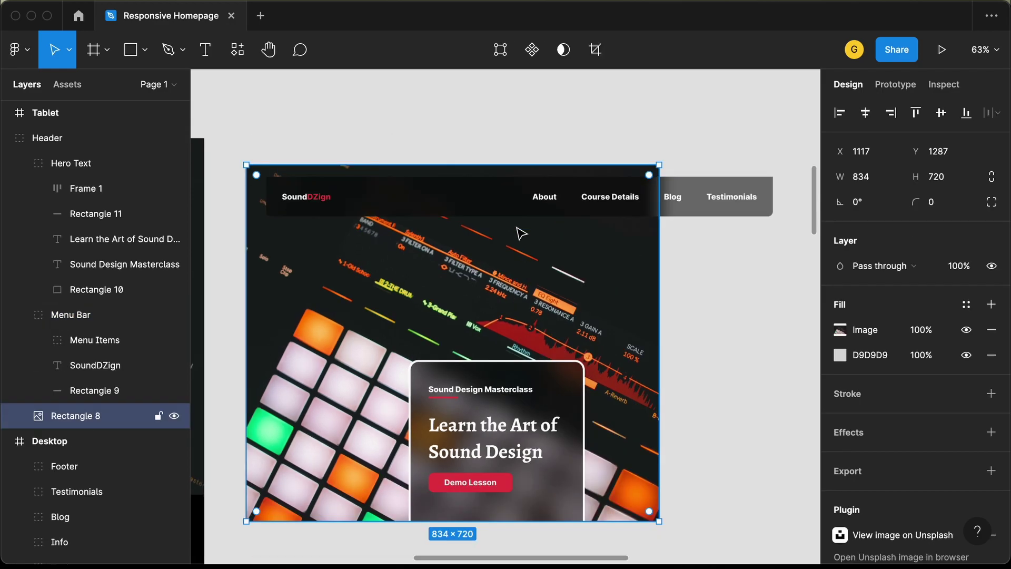
double_click(549, 201)
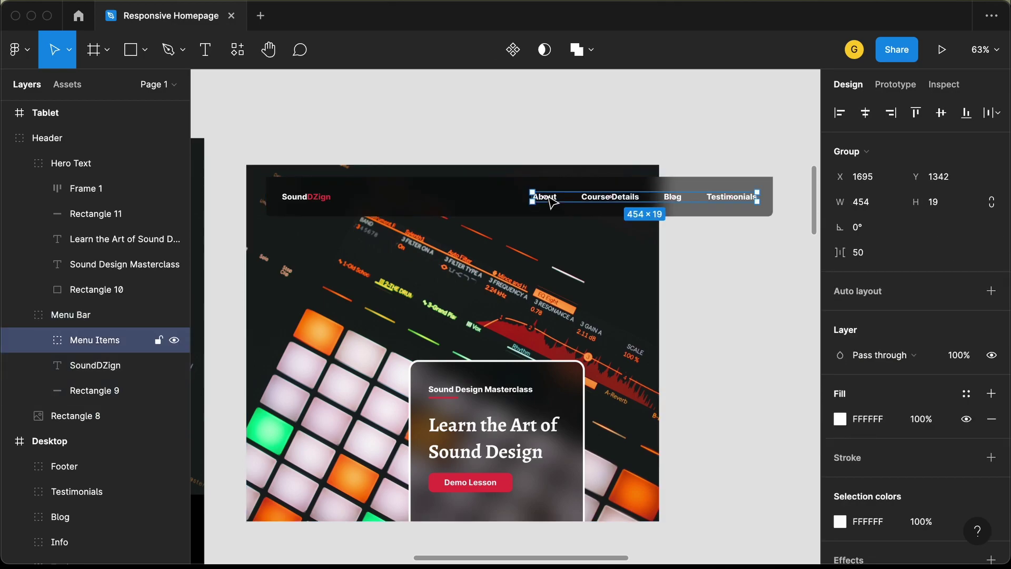
key("shift+Left")
key("shift+Left")
key("shift+Left")
key("shift+Left")
key("shift+Left")
key("shift+Left")
key("shift+Left")
key("shift+Left")
key("shift+Left")
key("shift+Left")
key("shift+Left")
key("shift+Left")
key("shift+Left")
key("shift+Left")
key("shift+Left")
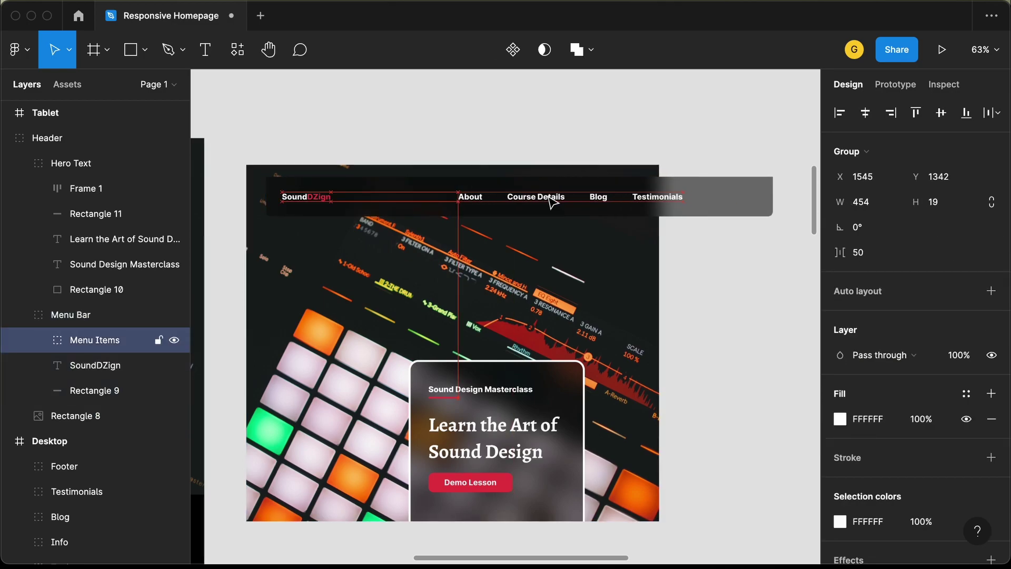
key("shift+Left")
key("shift+Left")
key("shift+Left")
key("shift+Left")
key("shift+Left")
key("shift+Left")
key("shift+Left")
key("shift+Left")
key("shift+Left")
key("shift+Left")
key("shift+Left")
key("shift+Left")
key("shift+Left")
key("shift+Left")
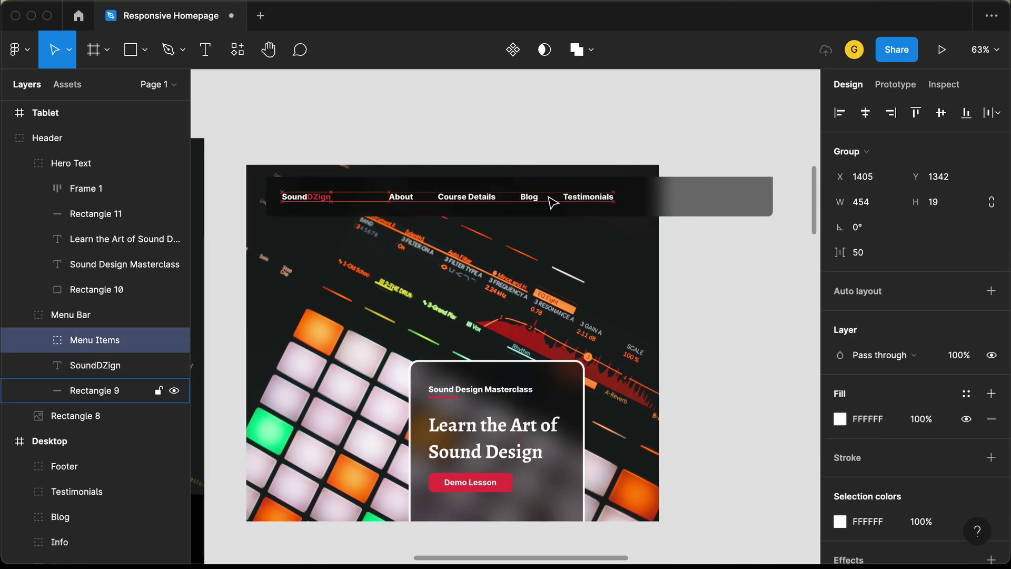
- Narrow the copied menu bar's background rectangle to 754 wide, leaving equal insets on both sides of the background image
left_click(641, 192)
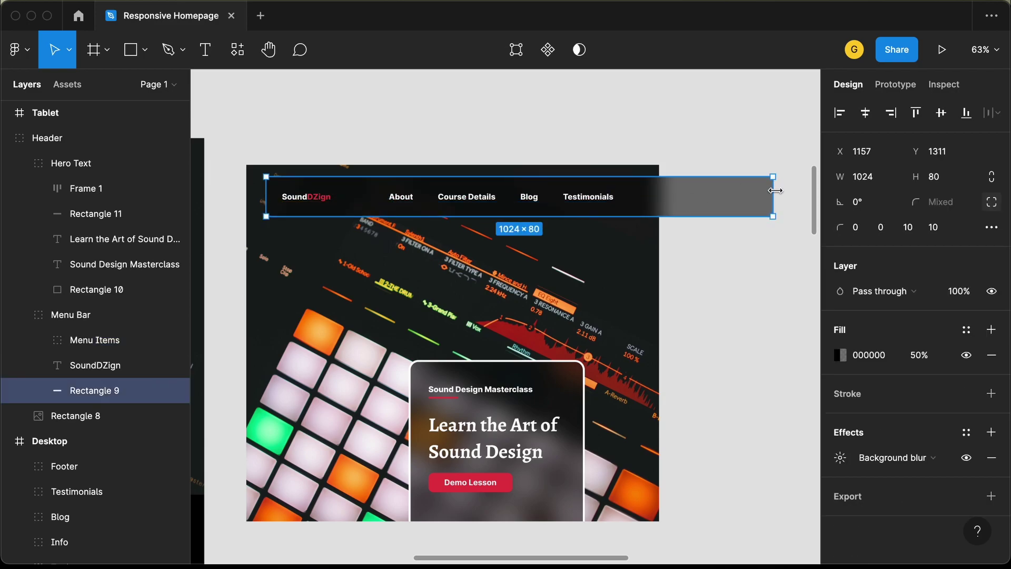
left_click_drag(775, 191, 641, 205)
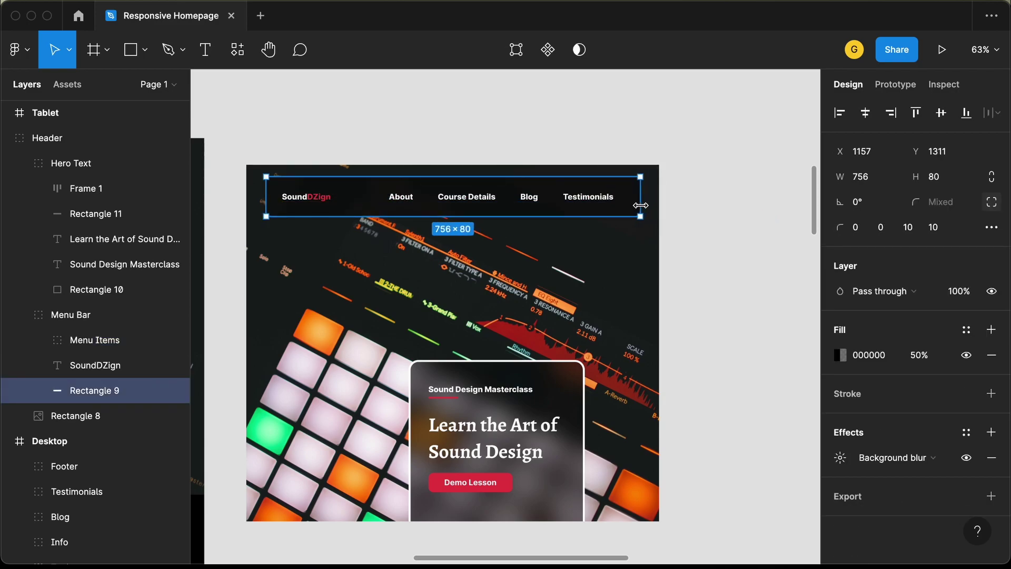
key("alt")
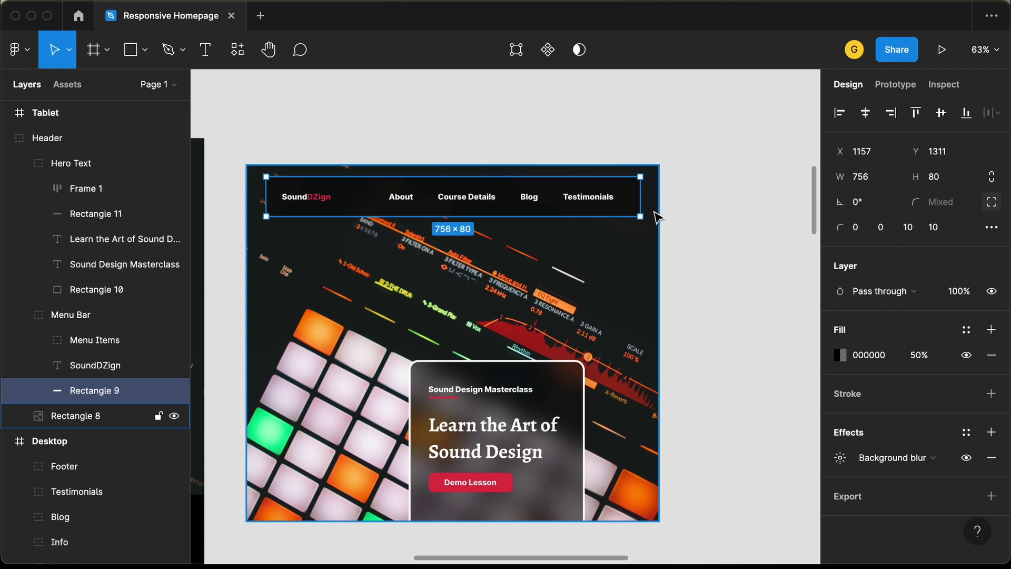
left_click_drag(640, 198, 640, 198)
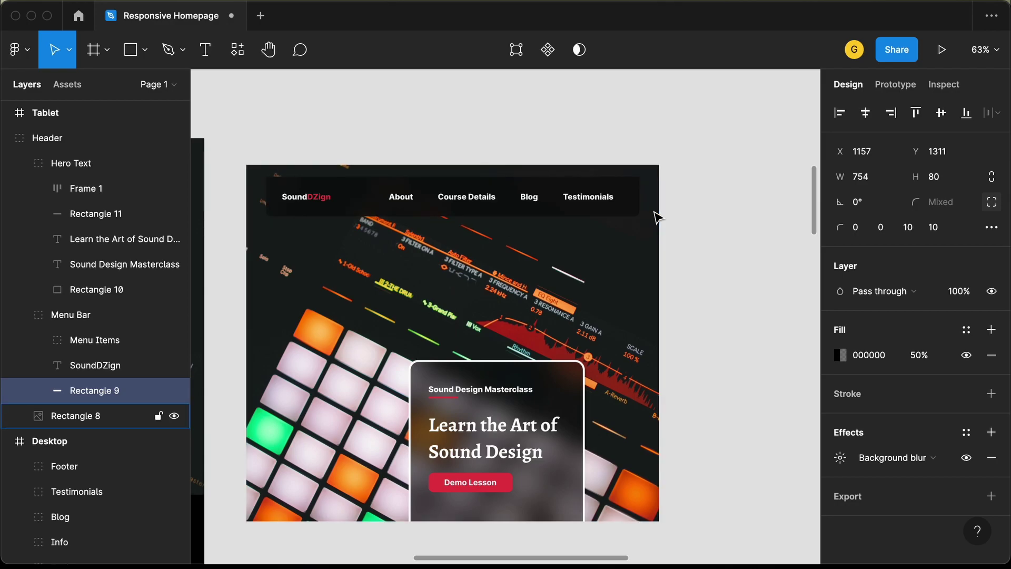
- Move the Menu Items group right so its gap to the menu bar's right edge matches the SoundDZign logo's 32 px left inset
left_click(293, 208)
scroll(294, 208, "up", 5)
key("alt")
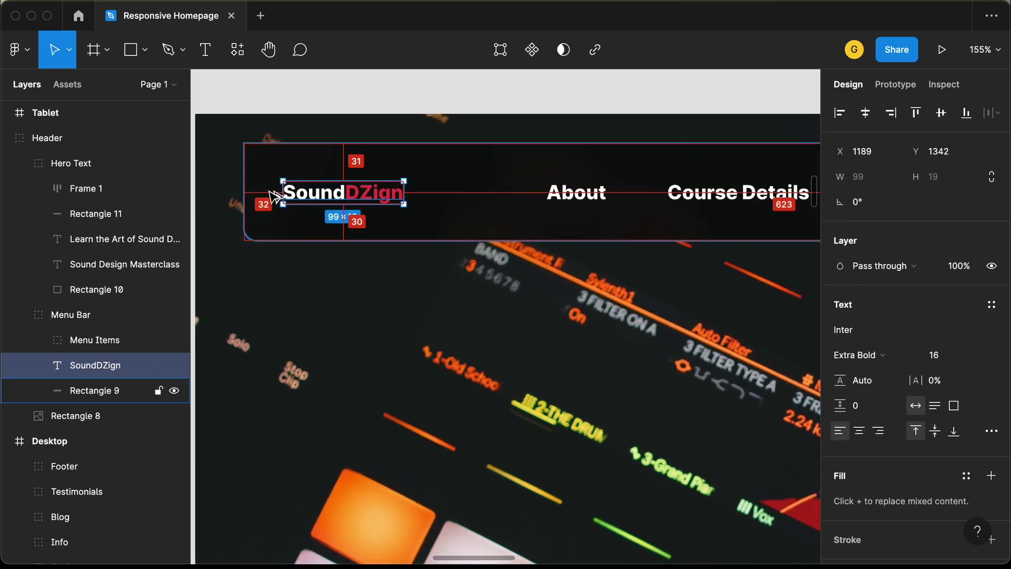
scroll(368, 219, "right", 10)
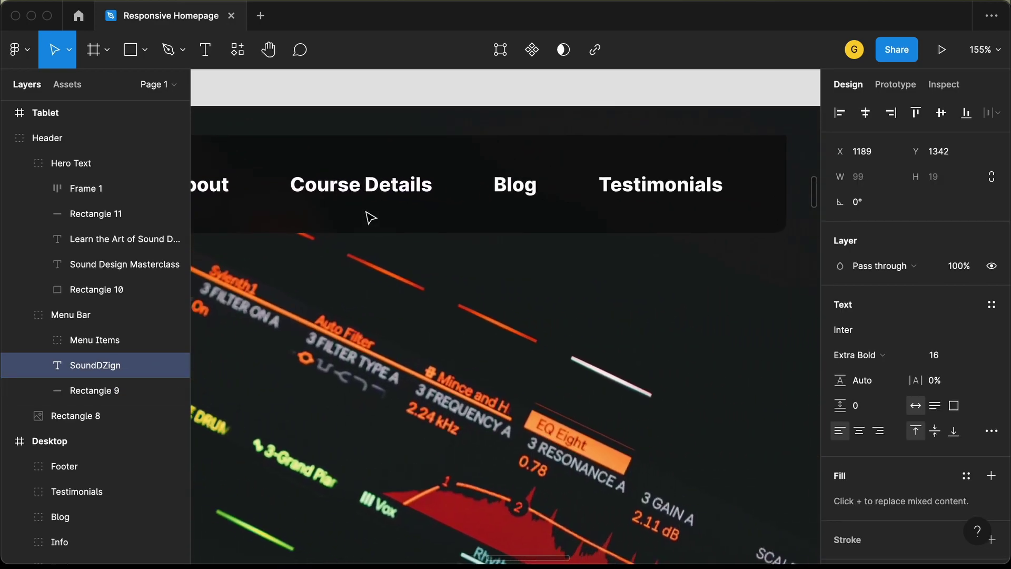
scroll(371, 217, "right", 5)
left_click(530, 199)
key("alt")
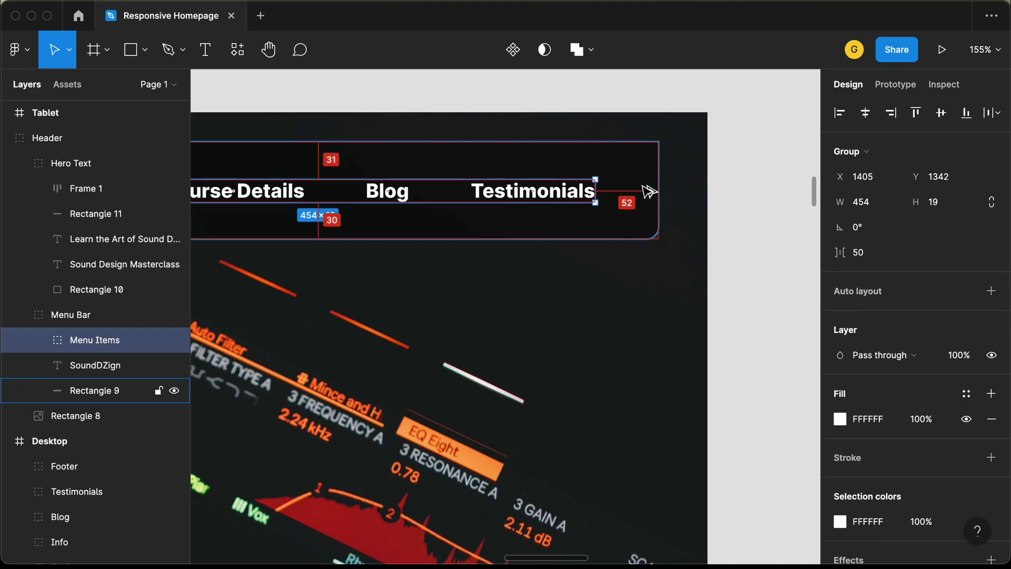
key("shift+Right")
key("shift+Right")
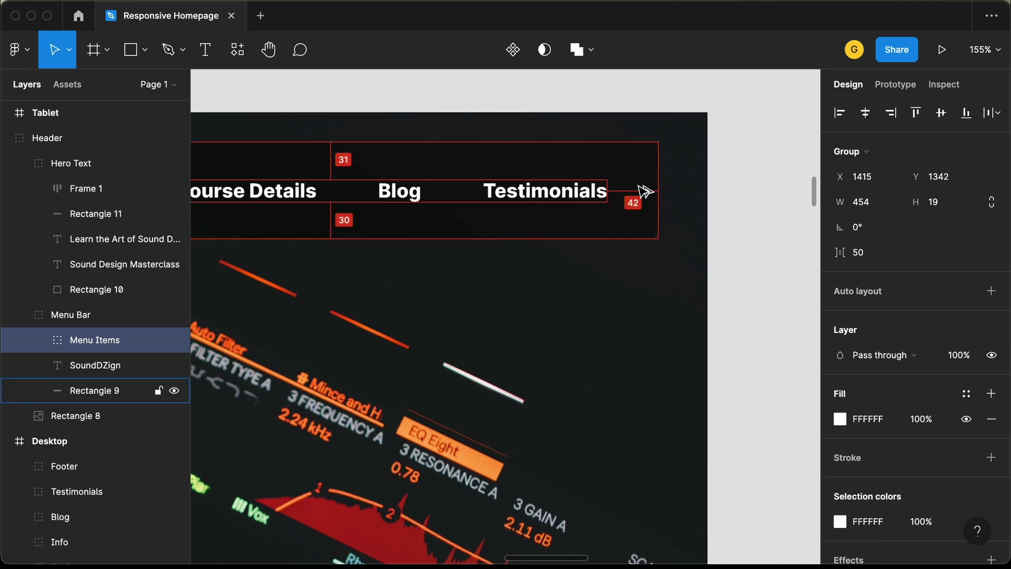
- Extend the copied header's background image downward to a height of 981, keeping its width at 834
left_click(572, 196)
key("shift+2")
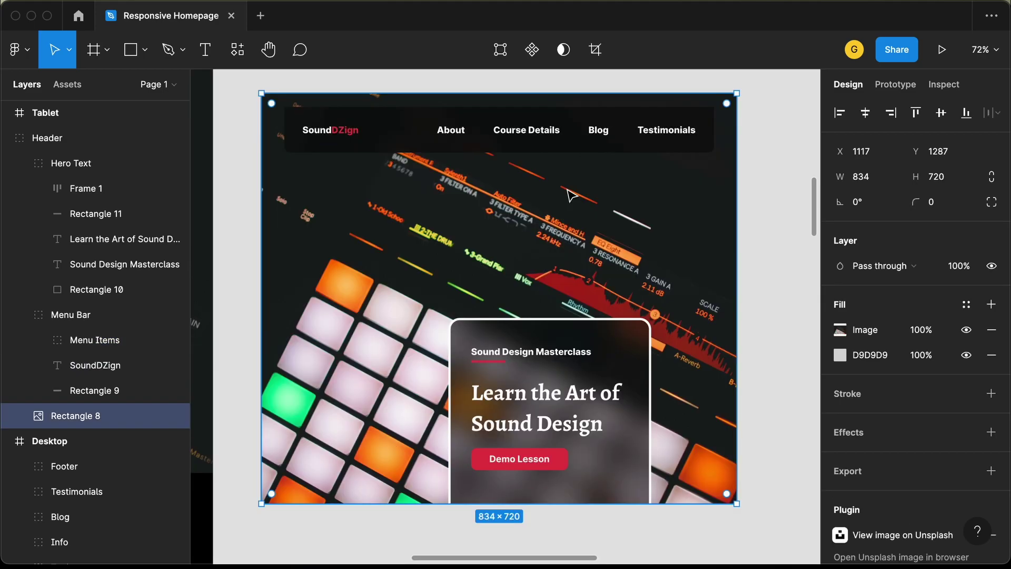
scroll(572, 196, "down", 2)
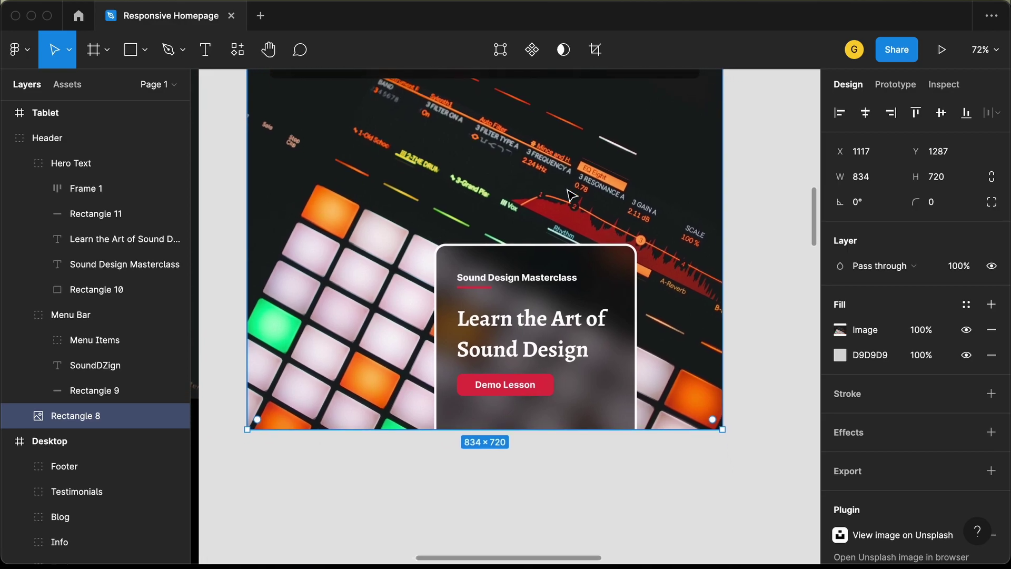
scroll(571, 196, "down", 5)
scroll(571, 196, "down", 2)
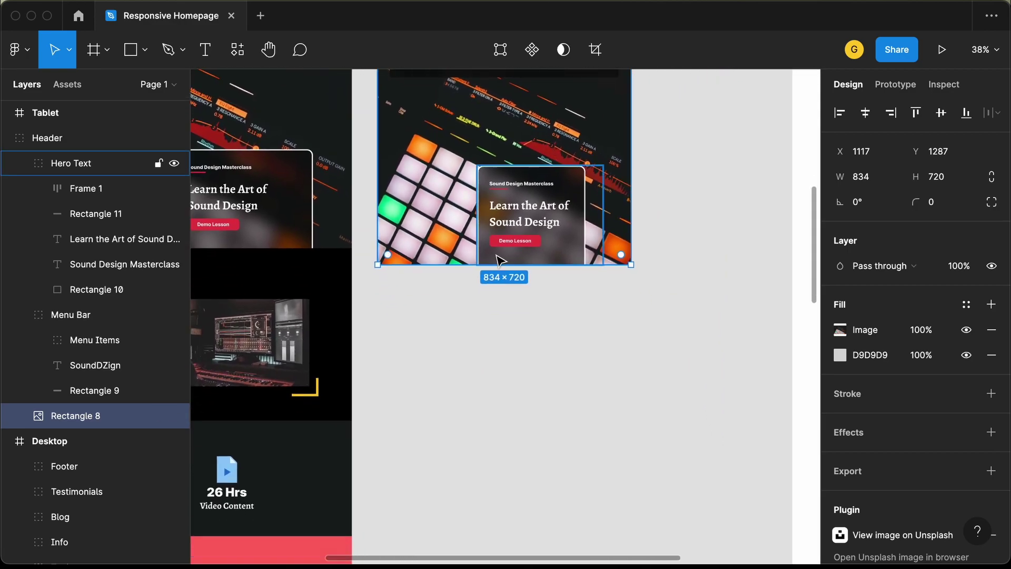
left_click_drag(448, 265, 449, 326)
scroll(665, 198, "down", 5)
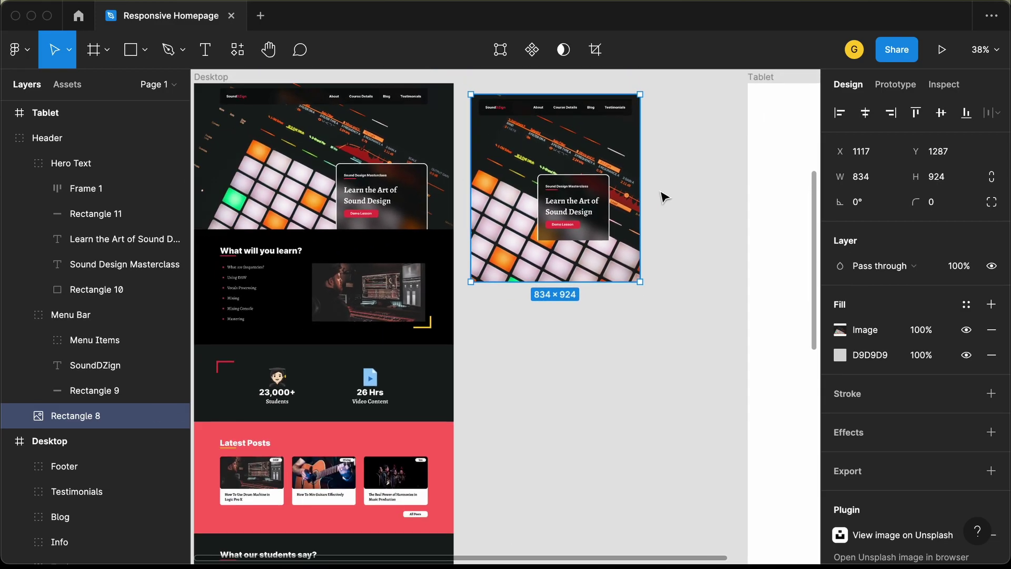
scroll(595, 217, "up", 5)
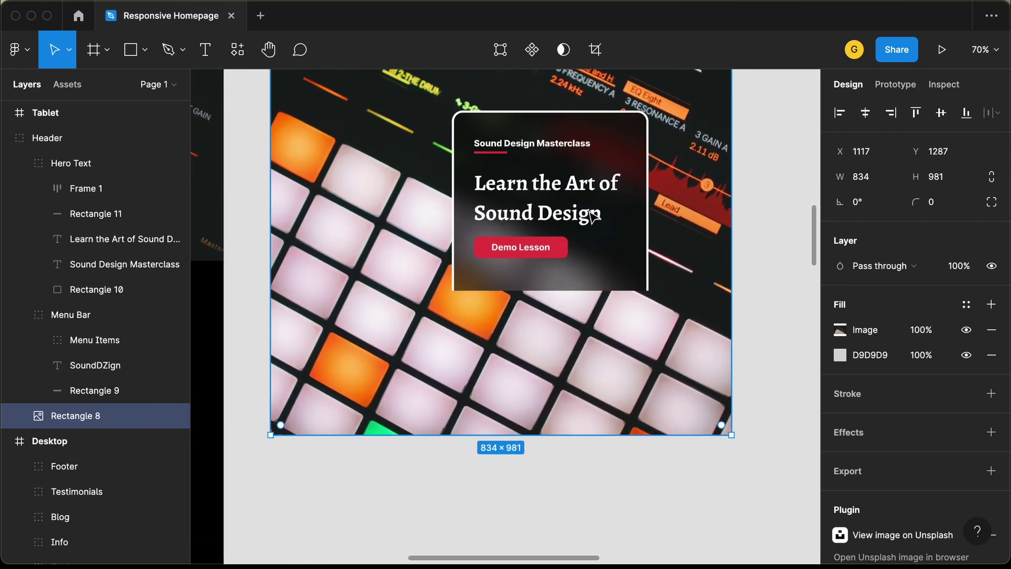
- Narrow the "Learn the Art of Sound Design" text box so it fits inside the hero card
double_click(603, 190)
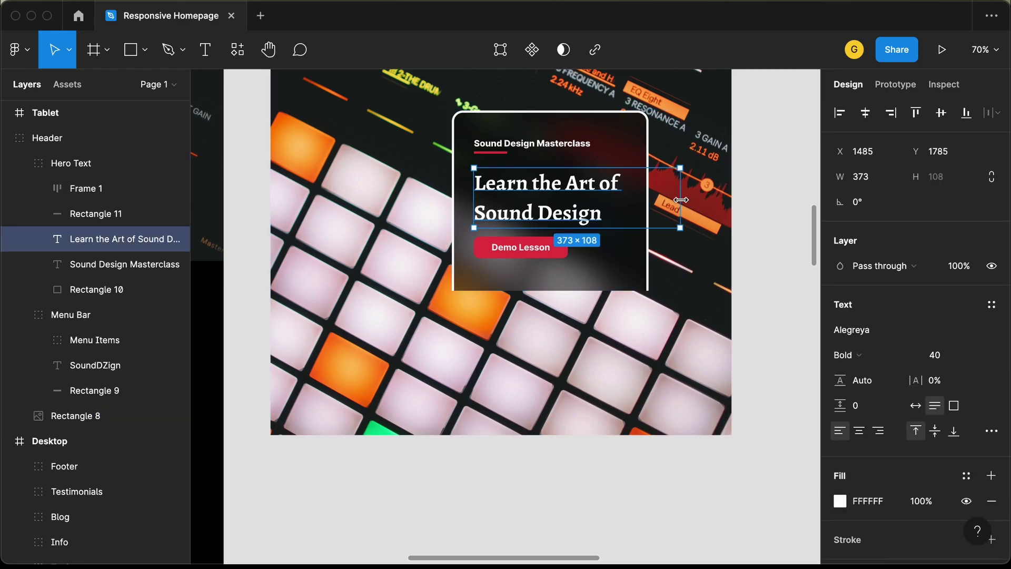
left_click_drag(681, 200, 629, 200)
left_click(720, 256)
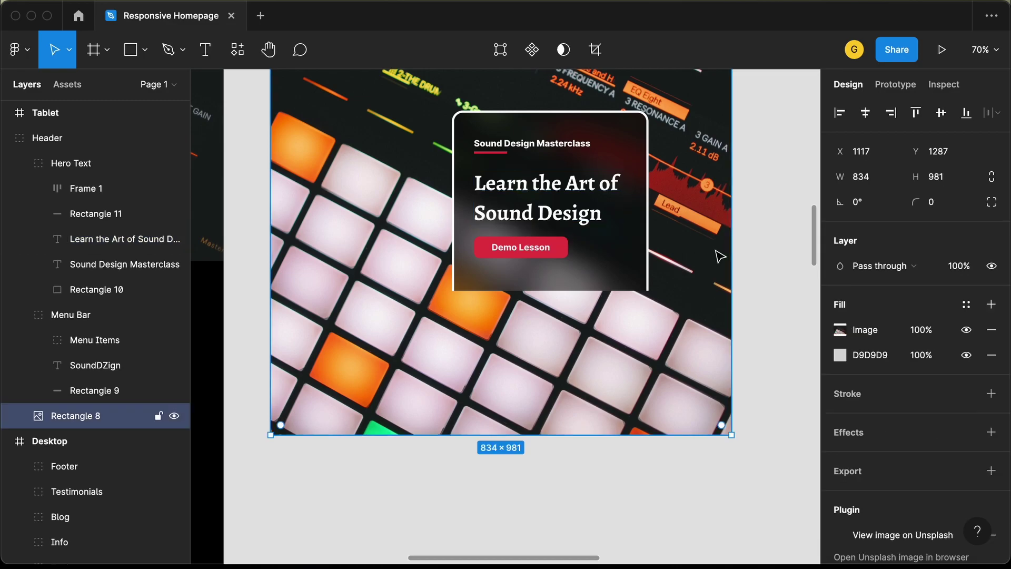
- Move the Hero Text group down to the bottom edge of the background image, at Y 1942, toward its right side
scroll(720, 256, "down", 5)
left_click(636, 232)
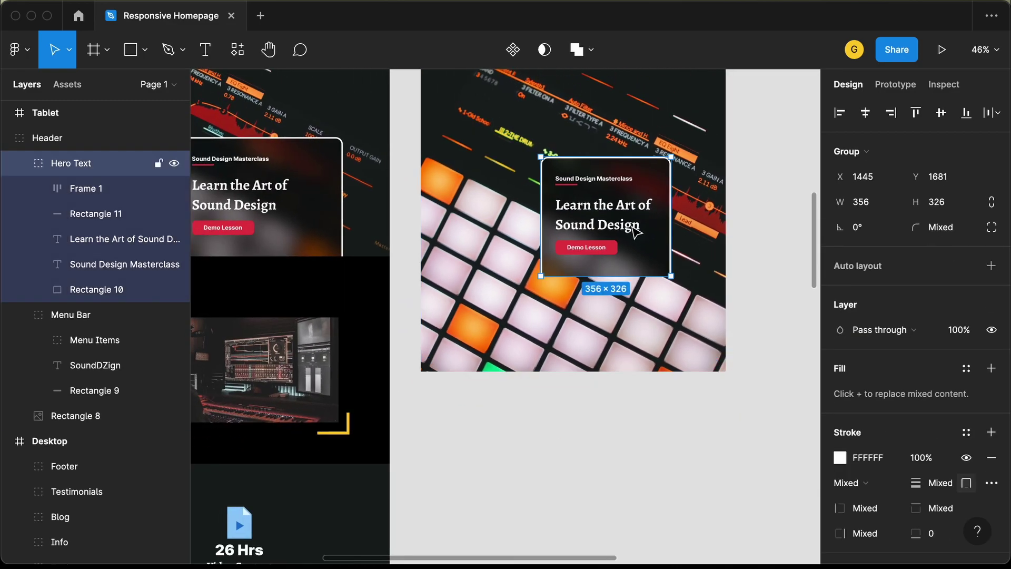
left_click_drag(636, 232, 658, 324)
key("alt")
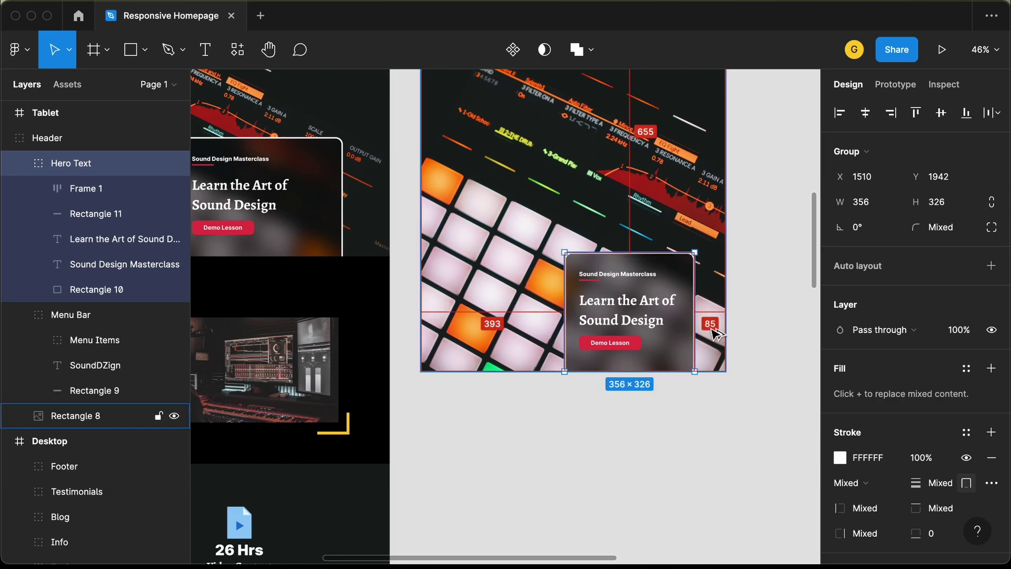
- Nudge the Hero Text group right to X 1525, closer to the background image's right edge
scroll(714, 333, "up", 5)
key("Right")
key("Right")
key("Right")
key("Right")
key("Right")
key("Right")
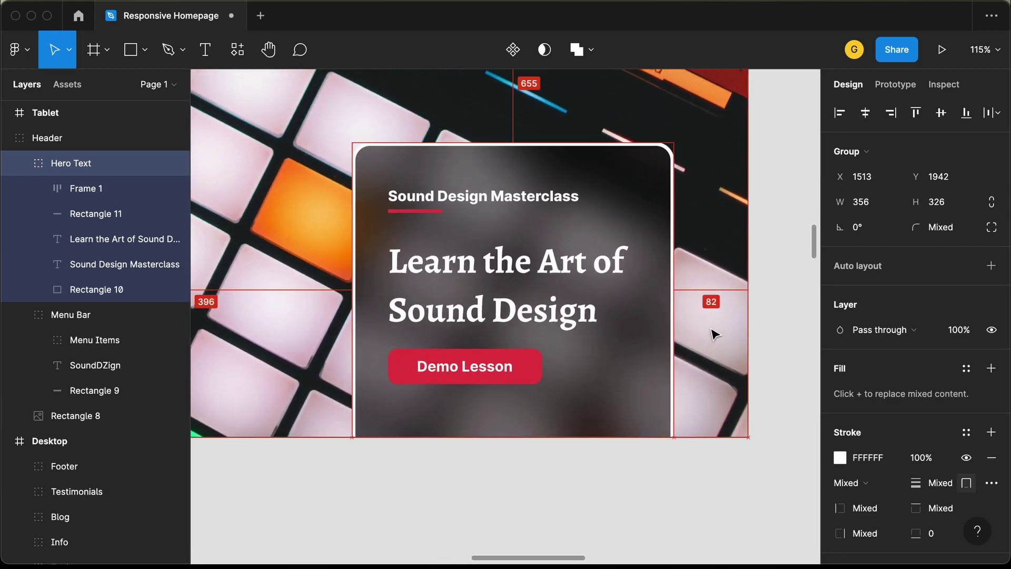
key("Right")
key("Right")
key("Right")
key("Right")
key("Right")
key("Right")
key("Right")
key("Right")
key("Right")
scroll(713, 333, "down", 8)
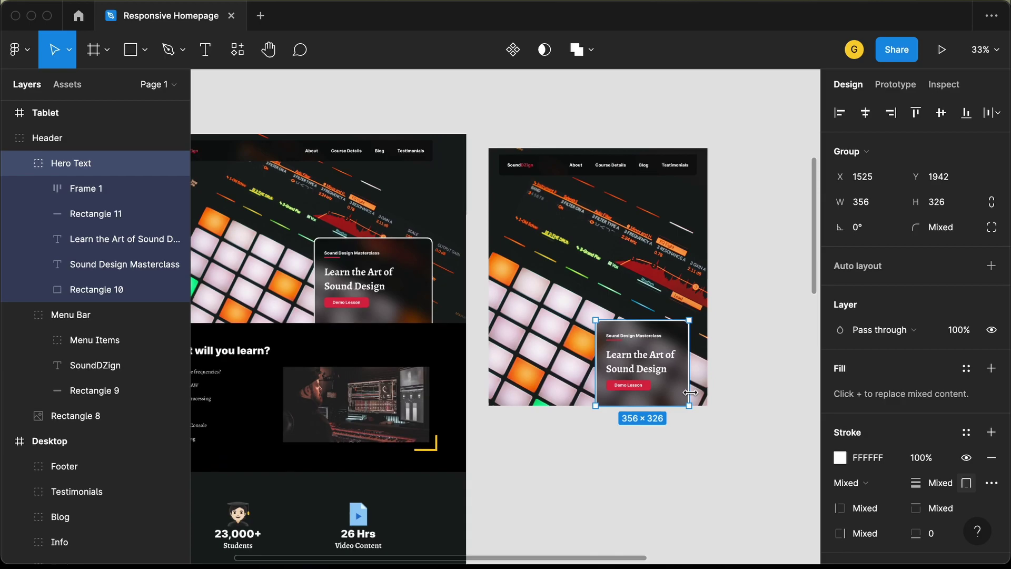
- Move the adapted Header group into the Tablet frame and align it to the top at X 0, Y 0
scroll(691, 393, "right", 5)
scroll(690, 393, "down", 1)
left_click(623, 314)
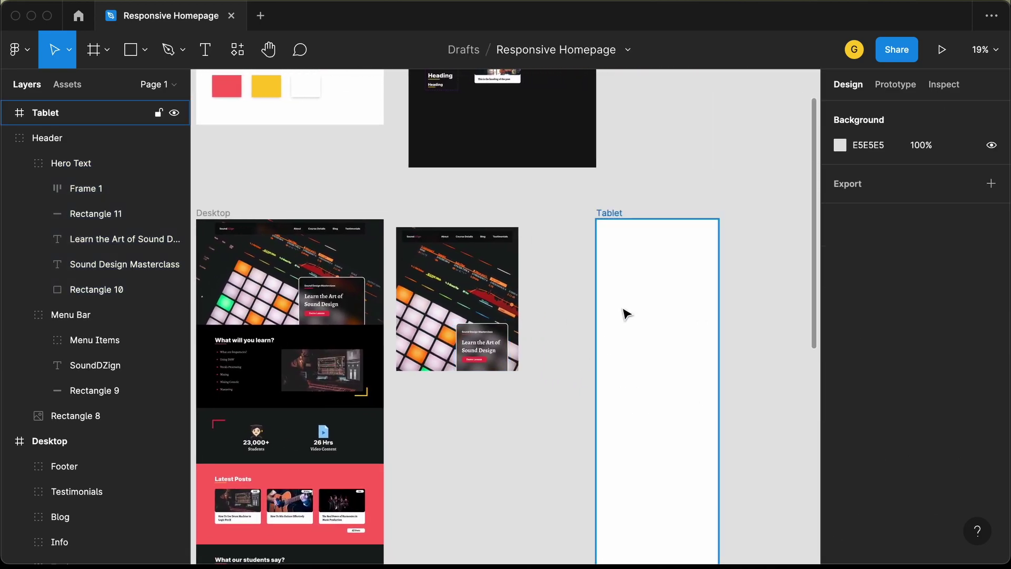
left_click(451, 260)
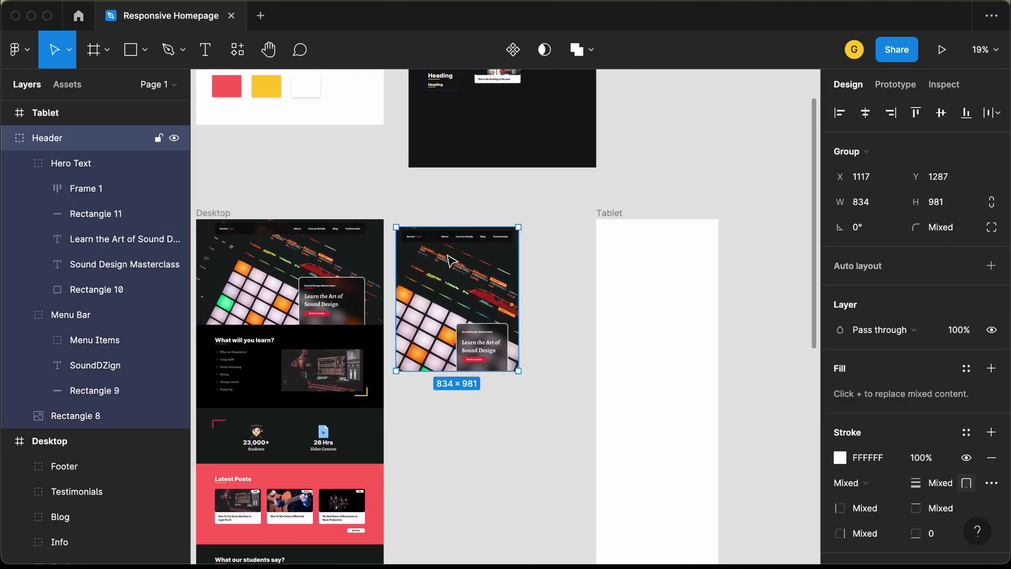
left_click_drag(452, 261, 651, 264)
scroll(653, 258, "up", 5)
scroll(652, 265, "down", 3)
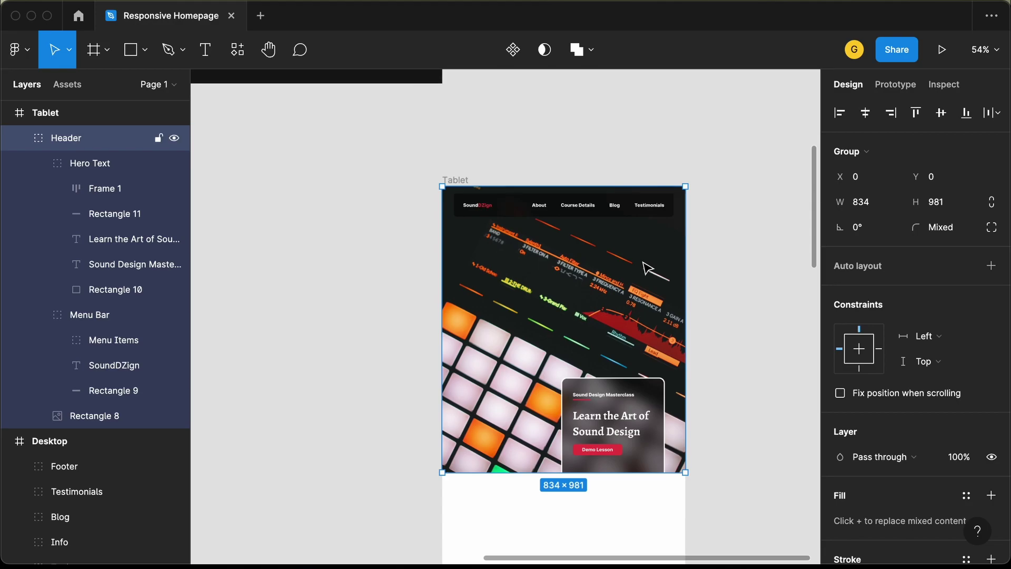
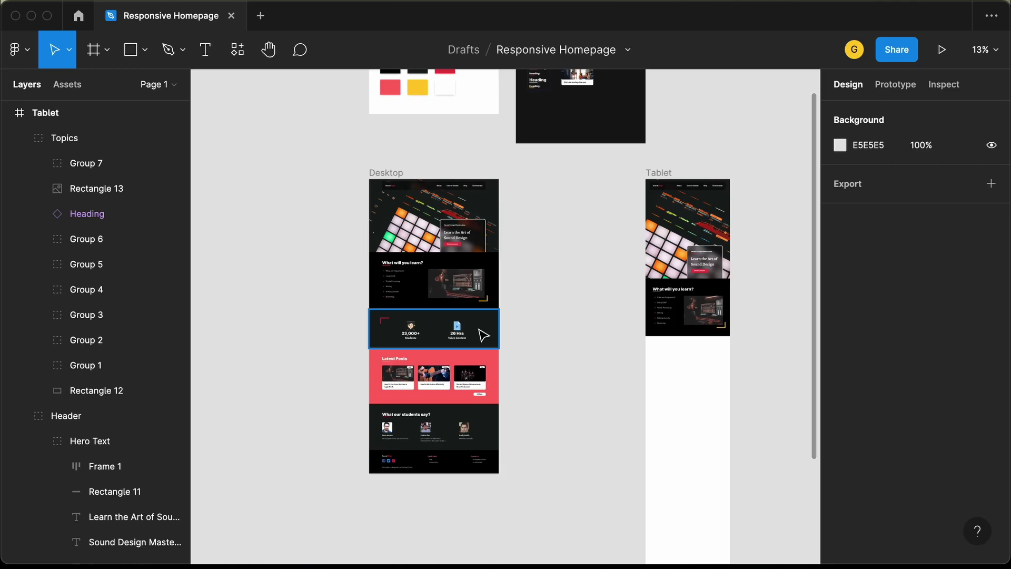
- Duplicate the Desktop frame's Info group and place the copy on the empty canvas between the Desktop and Tablet frames
scroll(481, 332, "down", 2)
left_click(342, 282)
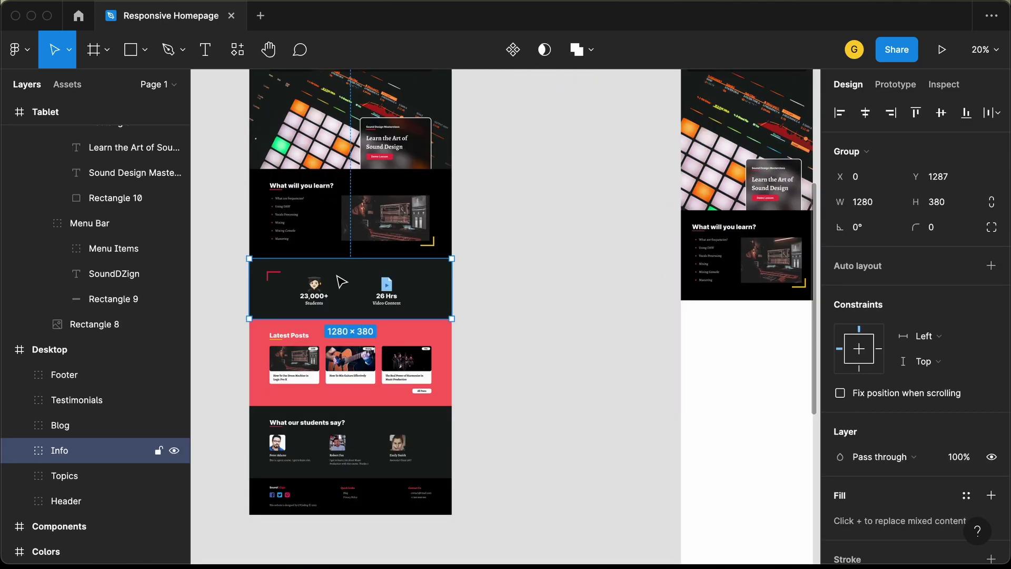
left_click_drag(343, 282, 524, 282)
key("Escape")
scroll(527, 230, "up", 3)
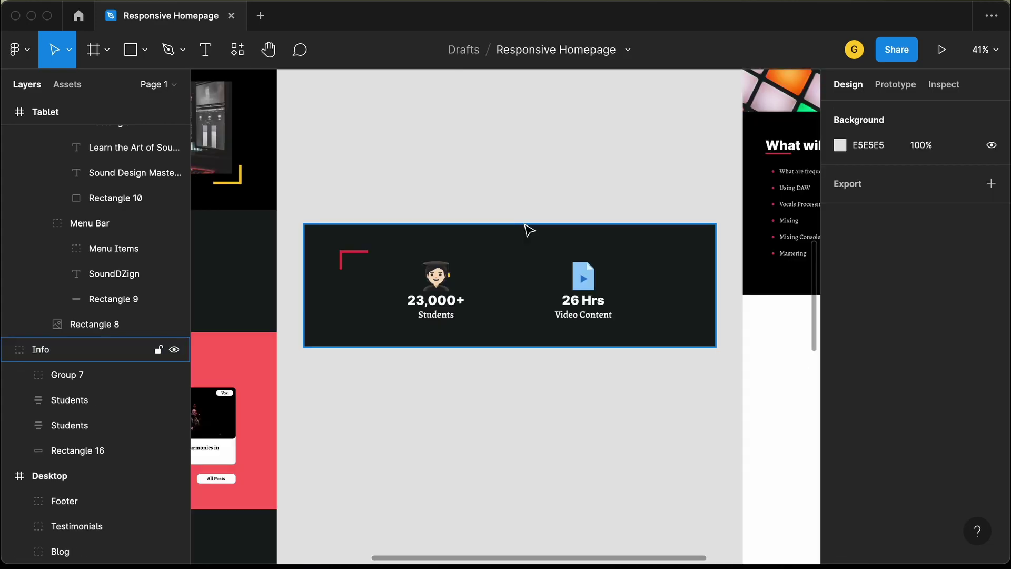
- Try to set the width of the copied Info section's background rectangle to 834
double_click(651, 267)
left_click(889, 188)
type("834")
key("Return")
key("Escape")
- Move the 23,000+ Students block left within the copied Info section, closer to the red corner accent
scroll(358, 315, "up", 3)
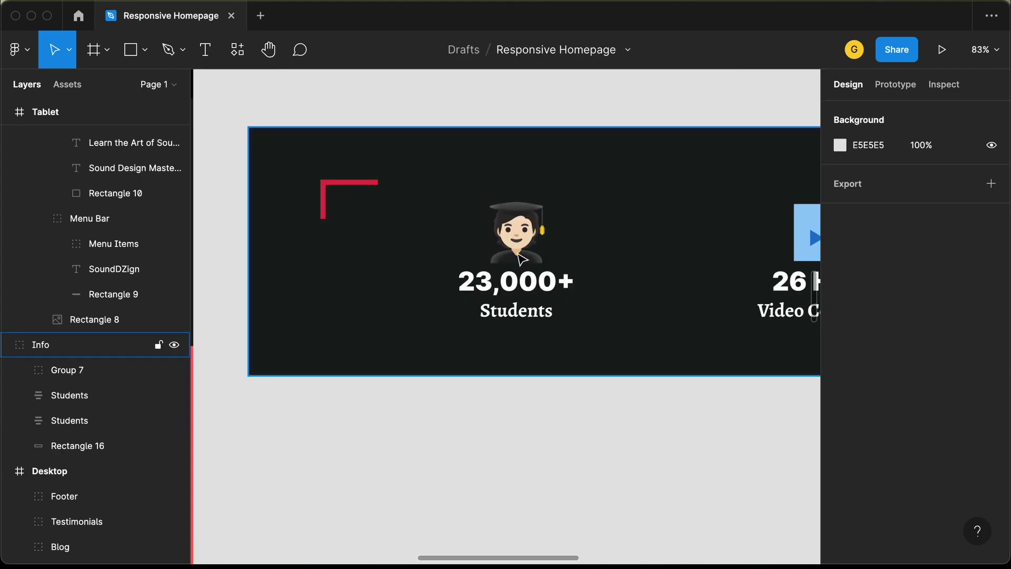
left_click(522, 258)
double_click(519, 255)
left_click_drag(514, 252, 424, 240)
- Set the font size of the copied "23,000+" text to 32 and of its "Students" label to 24
left_click(432, 289)
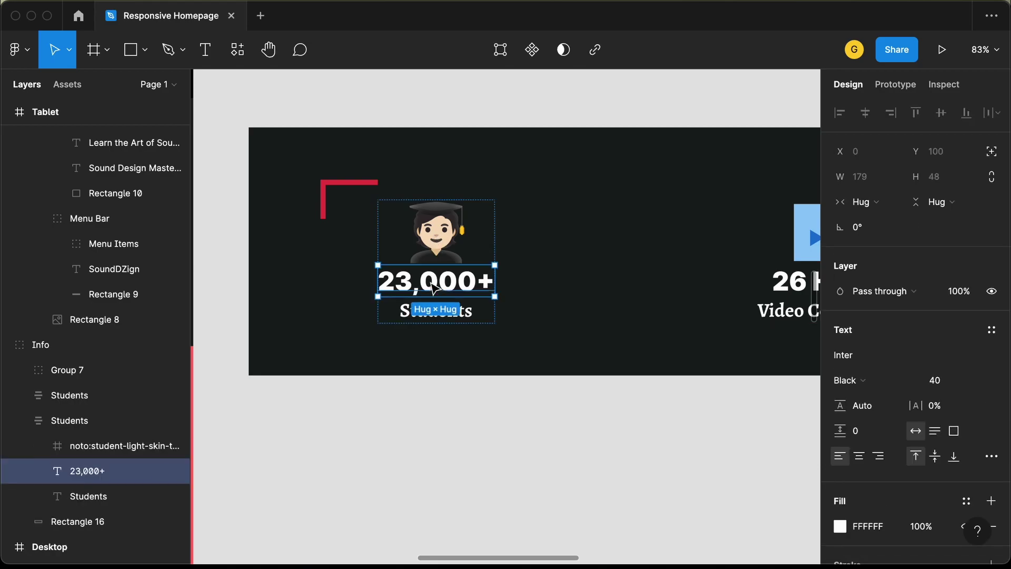
left_click(951, 383)
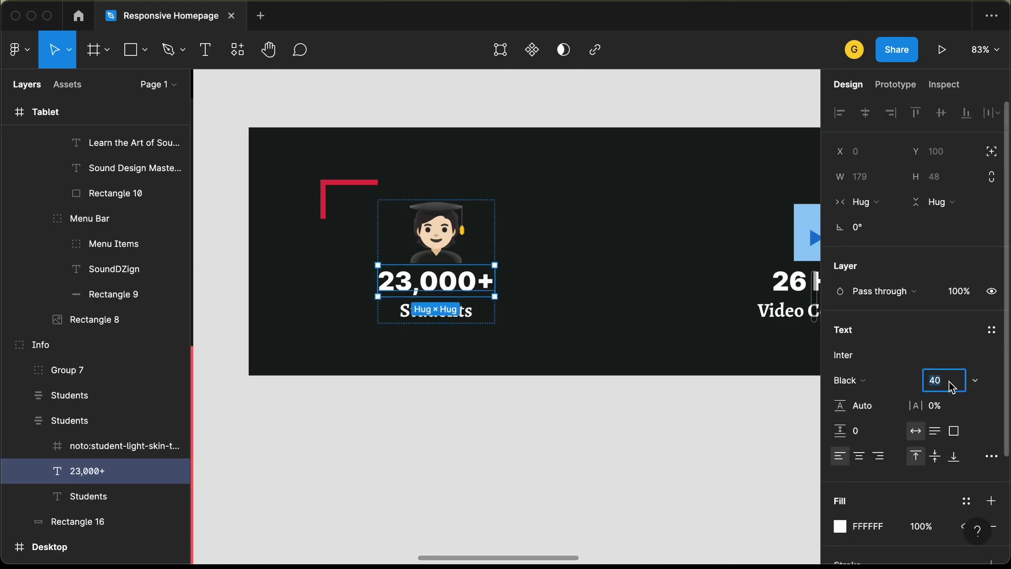
key("Return")
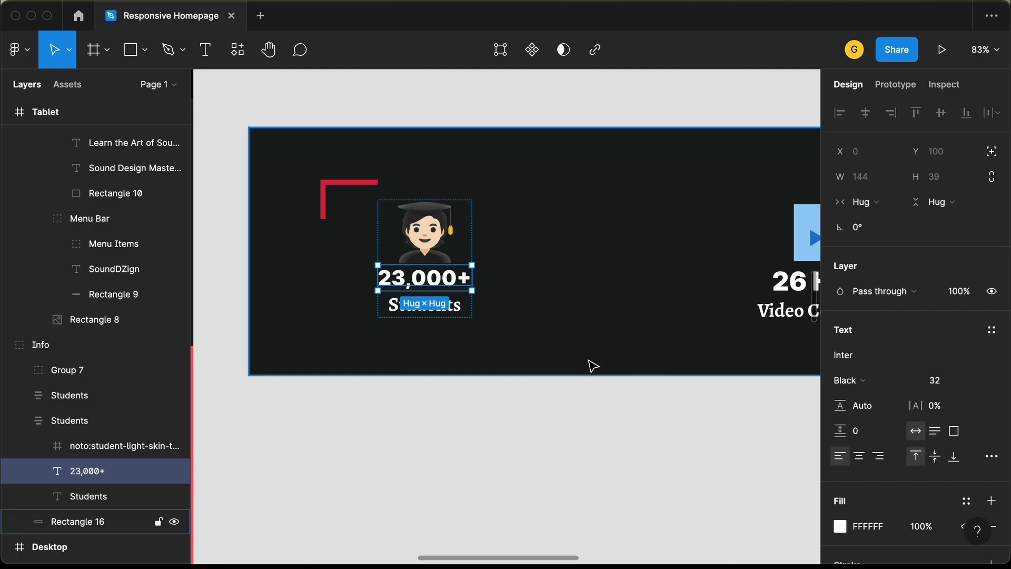
left_click(454, 303)
double_click(449, 304)
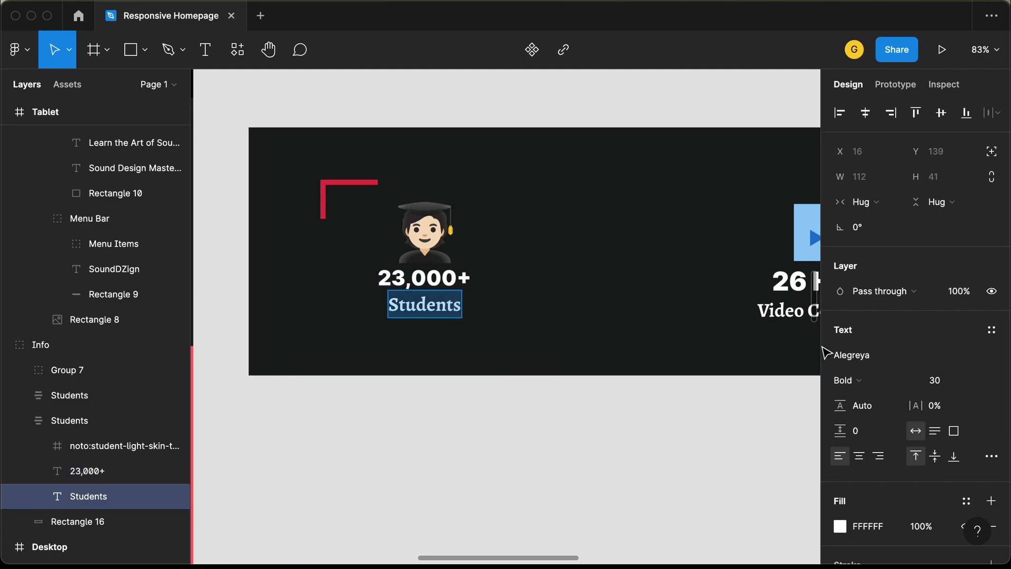
left_click(952, 377)
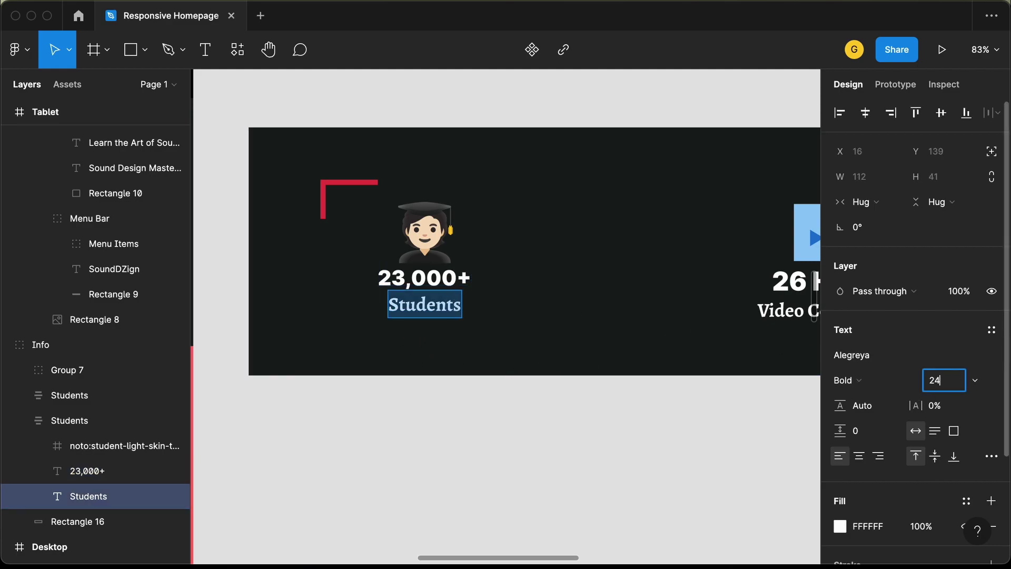
key("Return")
left_click(695, 435)
- Move the 26 Hrs Video Content block left within the copied Info section to X 1733, Y 2667
scroll(717, 401, "up", 2)
scroll(717, 400, "left", 2)
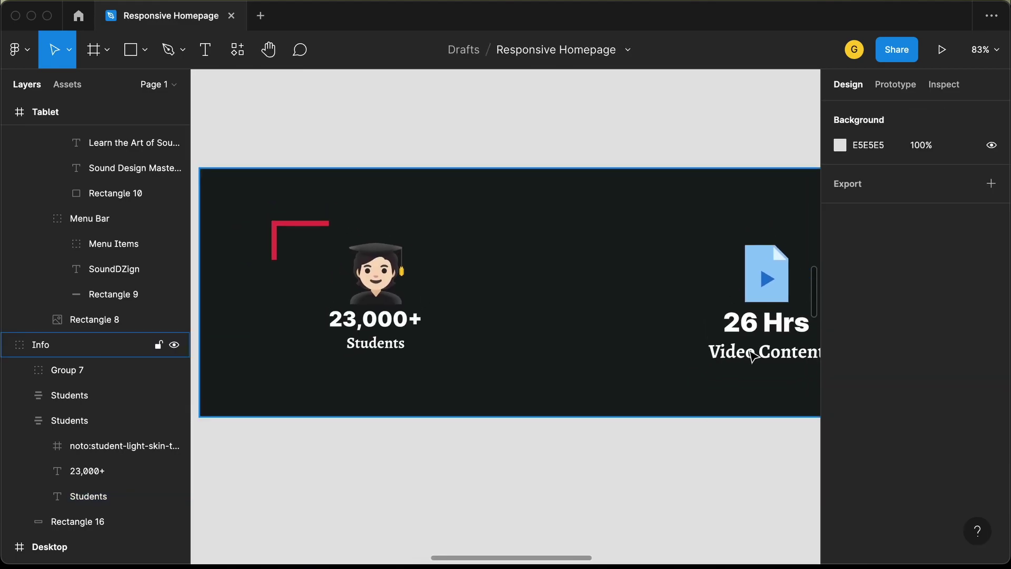
left_click(768, 306)
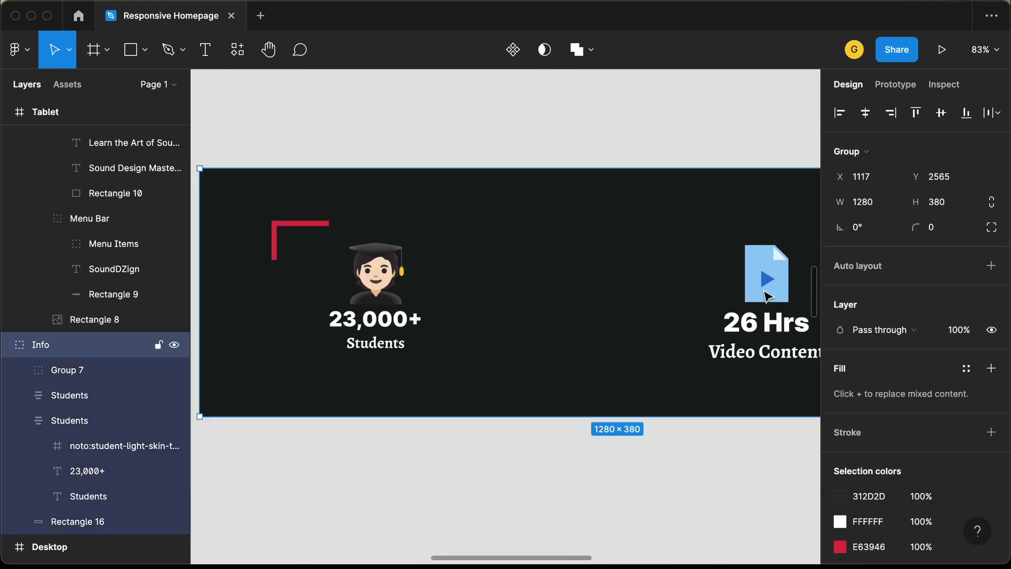
double_click(768, 296)
left_click_drag(767, 296, 661, 296)
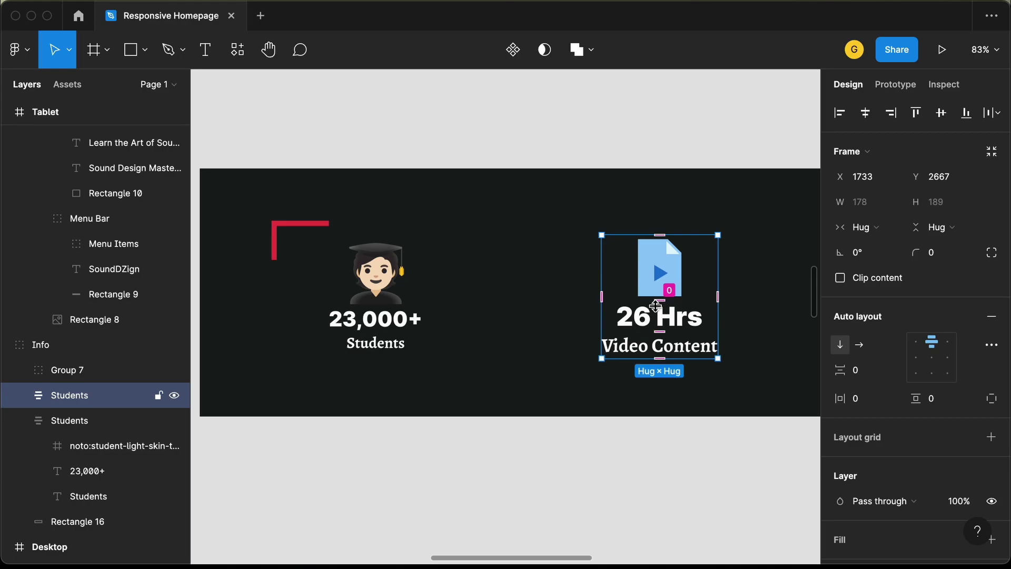
- Set the font size of the copied "26 Hrs" text to 32 and shrink its "Video Content" label to match "Students"
left_click(667, 328)
left_click(953, 384)
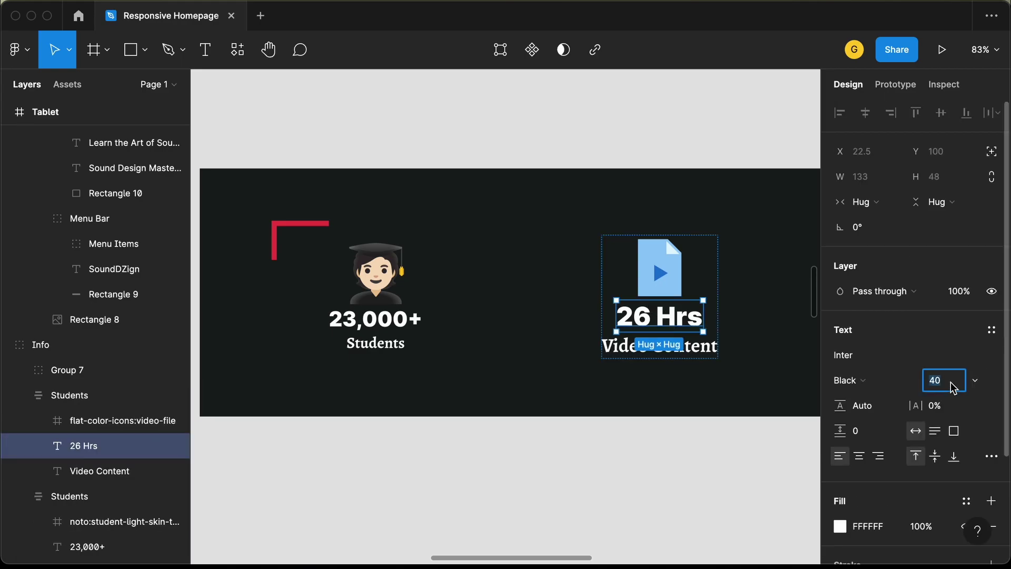
key("Return")
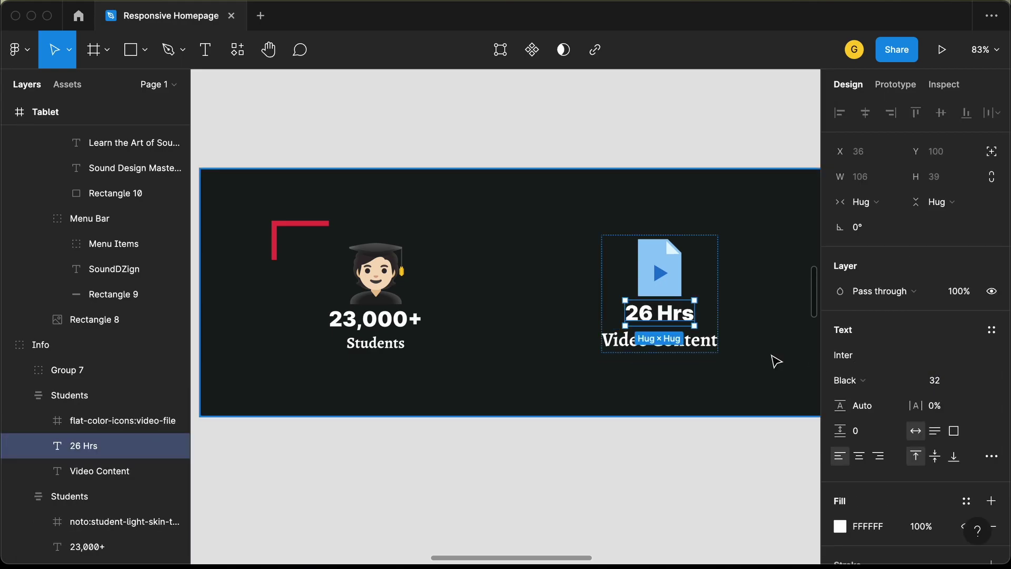
left_click(710, 337)
left_click(949, 384)
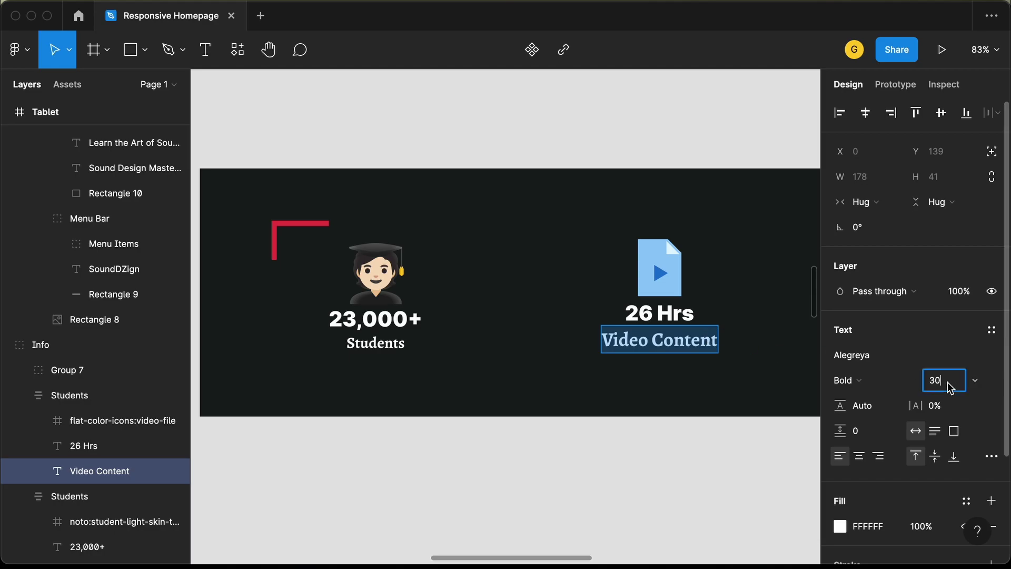
key("Return")
- Move the 26 Hrs block left within the copied Info section to X 1658, Y 2676, level with the Students block
left_click(648, 283)
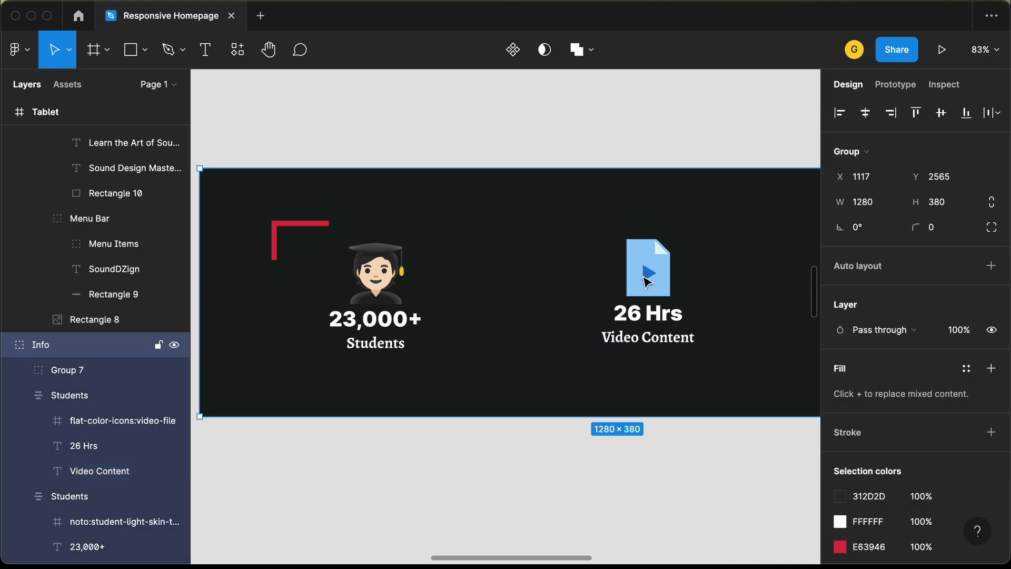
left_click(648, 283)
left_click_drag(648, 282, 590, 289)
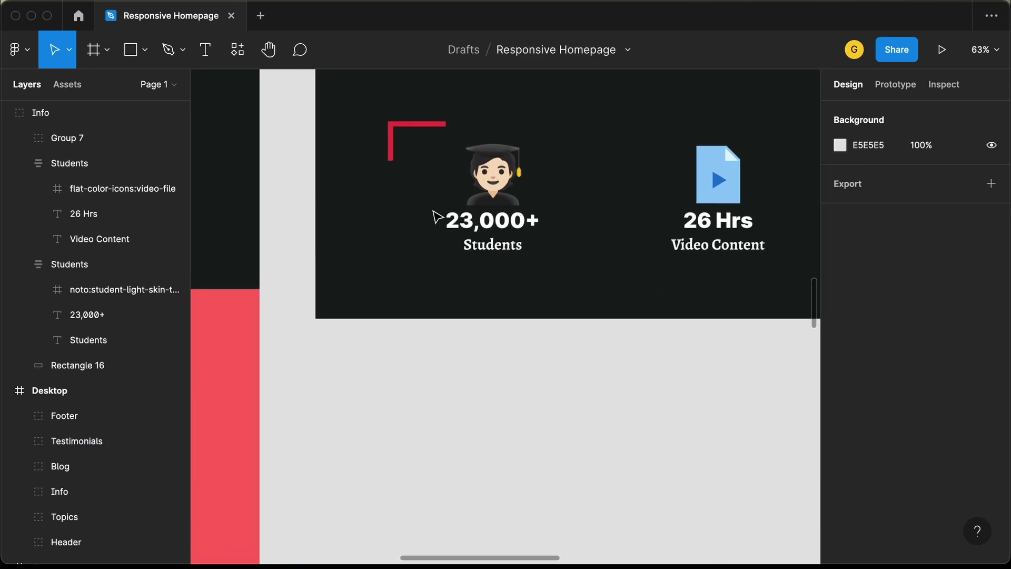
scroll(435, 216, "right", 2)
- Nudge the 26 Hrs block right to X 1668, leaving a 140 px gap to the background's right edge
double_click(679, 242)
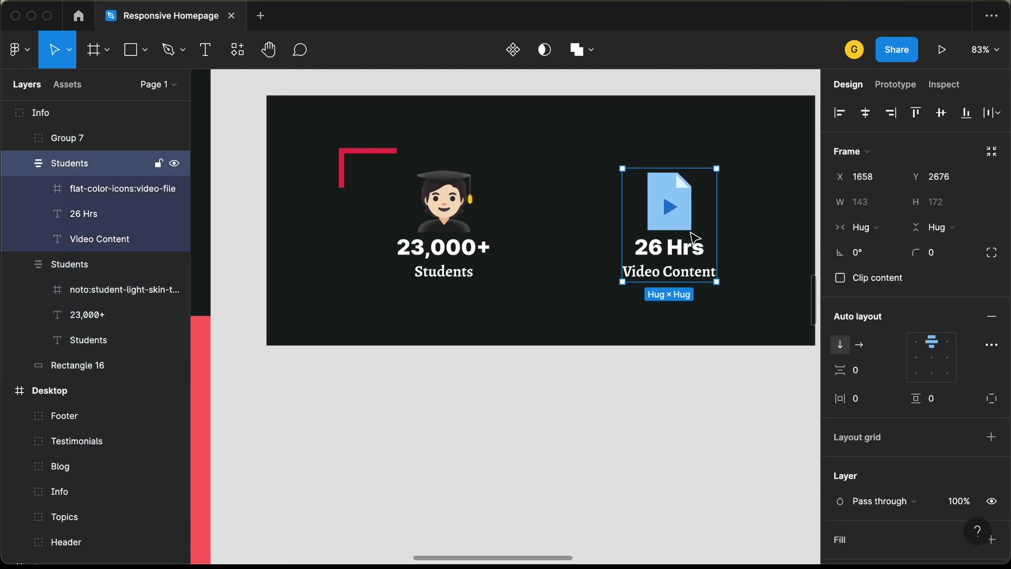
key("Right")
key("Right")
key("Right")
key("Right")
key("Right")
key("Right")
key("Right")
key("Right")
key("Right")
key("Right")
key("Right")
key("Right")
key("Right")
key("Right")
key("Right")
key("Right")
key("Right")
key("Right")
key("Right")
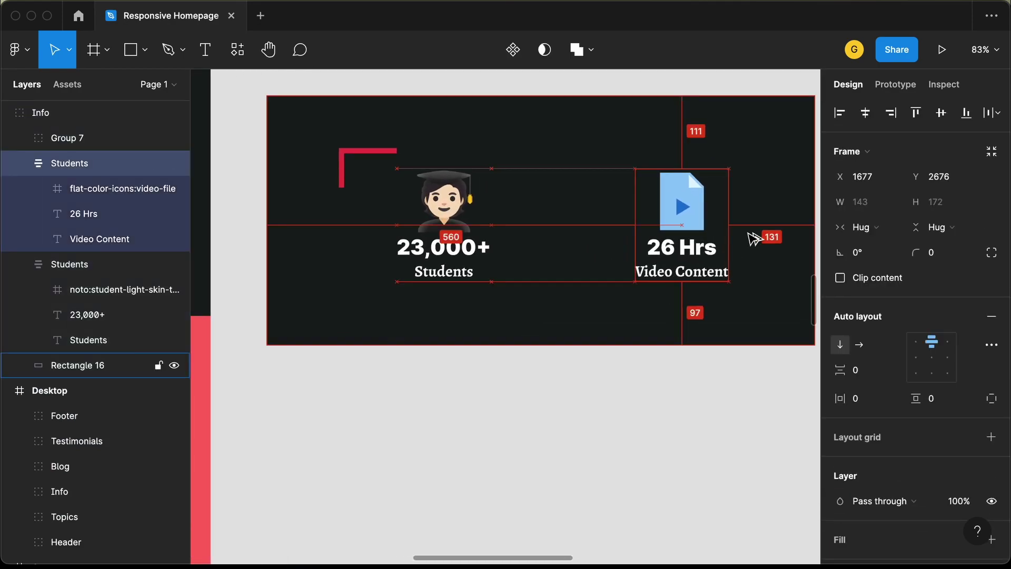
key("Left")
key("Left")
key("Left")
key("Left")
key("Left")
key("Left")
key("Left")
key("Left")
key("Left")
key("Left")
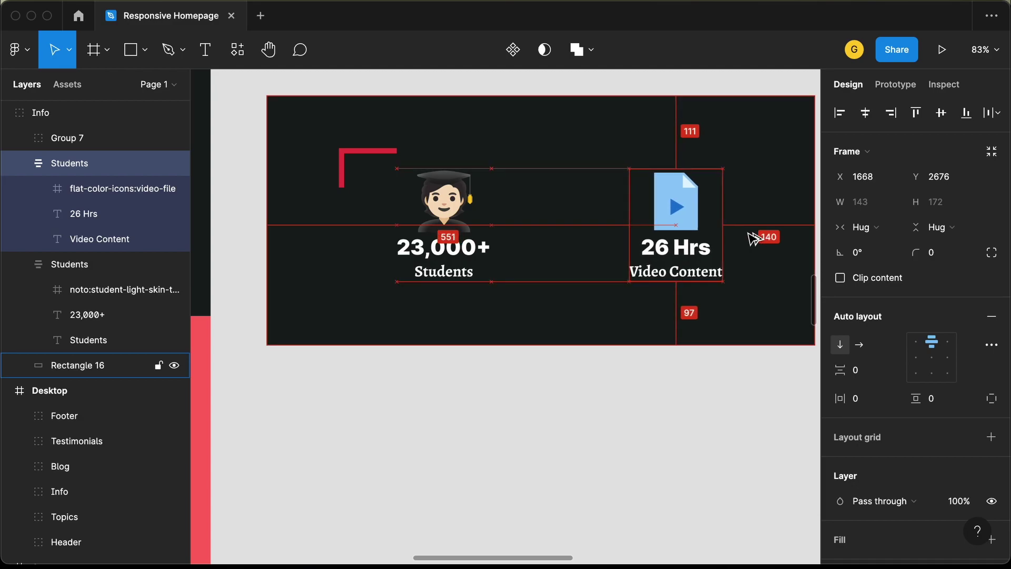
- Move the 23,000+ Students block left to X 1257, leaving a 140 px gap to the background's left edge
left_click(426, 235)
key("alt")
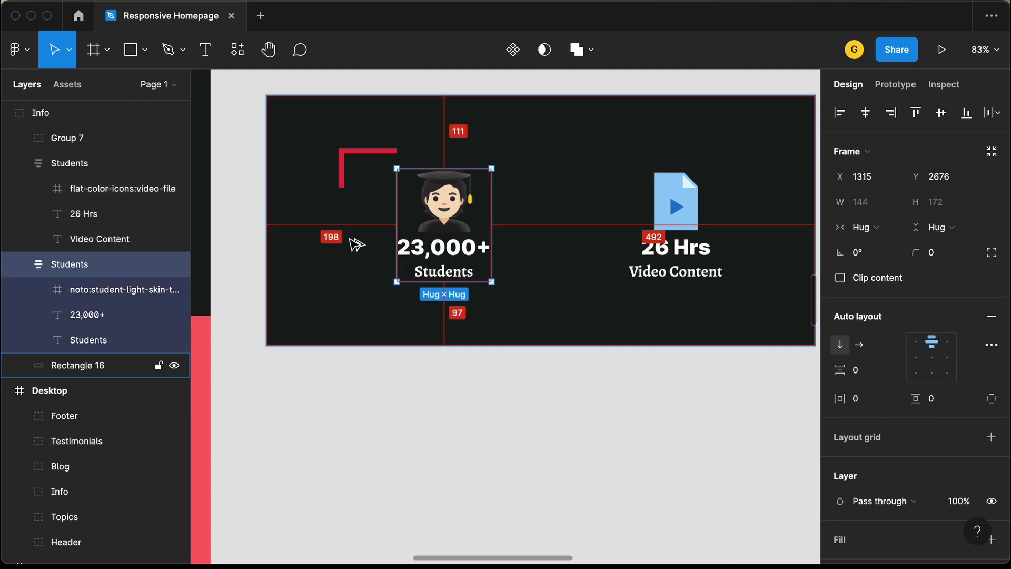
key("shift+Left")
key("shift+Left")
key("shift+Left")
key("shift+Left")
key("shift+Left")
key("shift+Left")
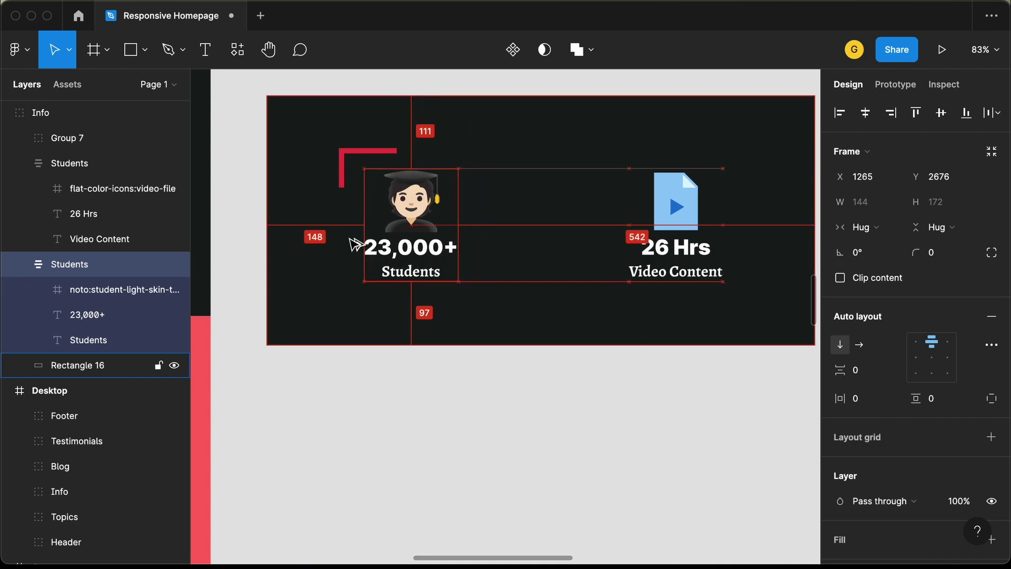
key("Right")
key("Right")
key("Left")
key("Right")
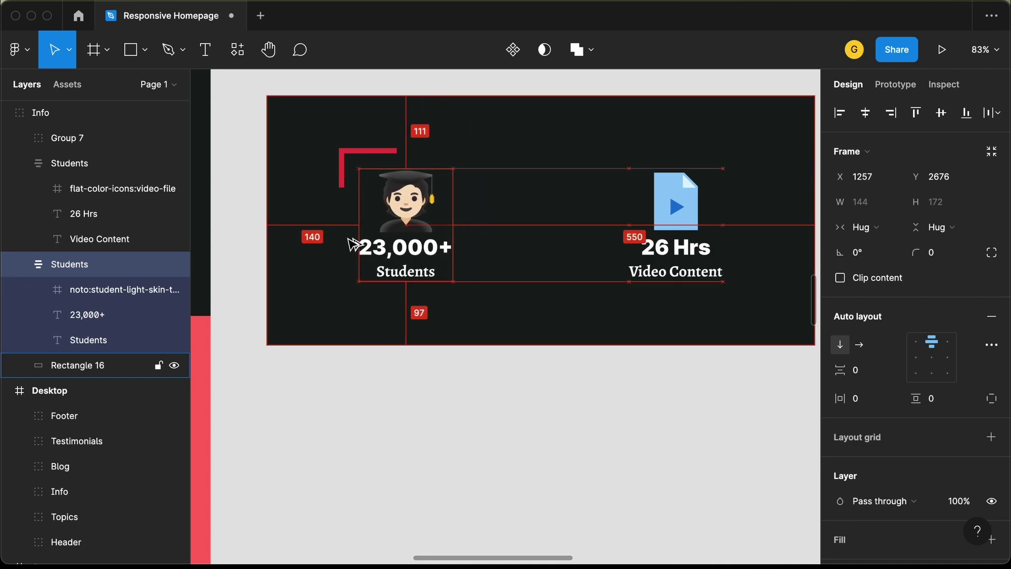
- Shift the red corner accent up by 10 px and left by 20 px
left_click(351, 157)
key("shift+Up")
key("shift+Left")
key("shift+Left")
- Reduce the Info background rectangle's height to 363, leaving 80 px below the Students block
left_click(403, 232)
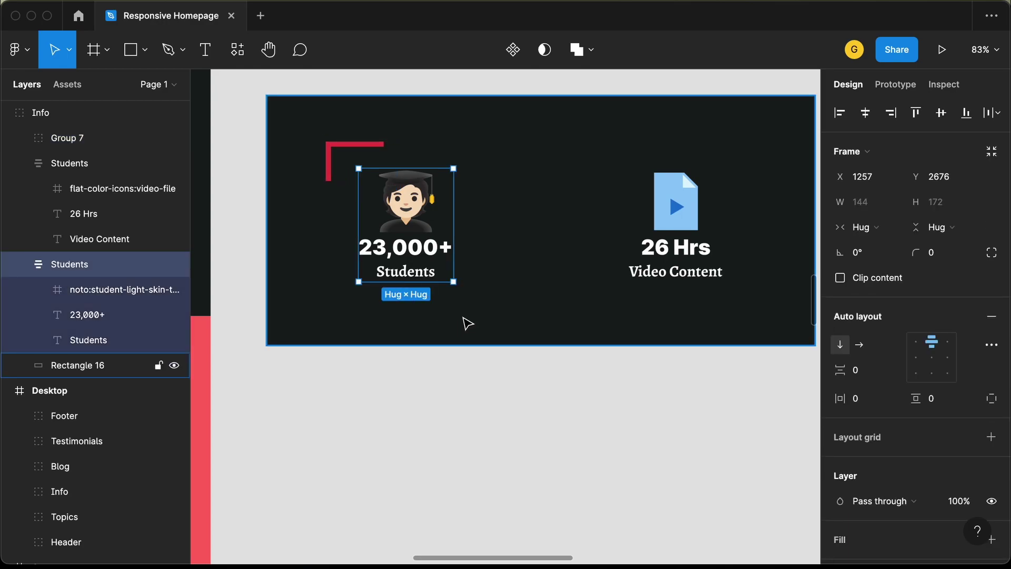
key("alt")
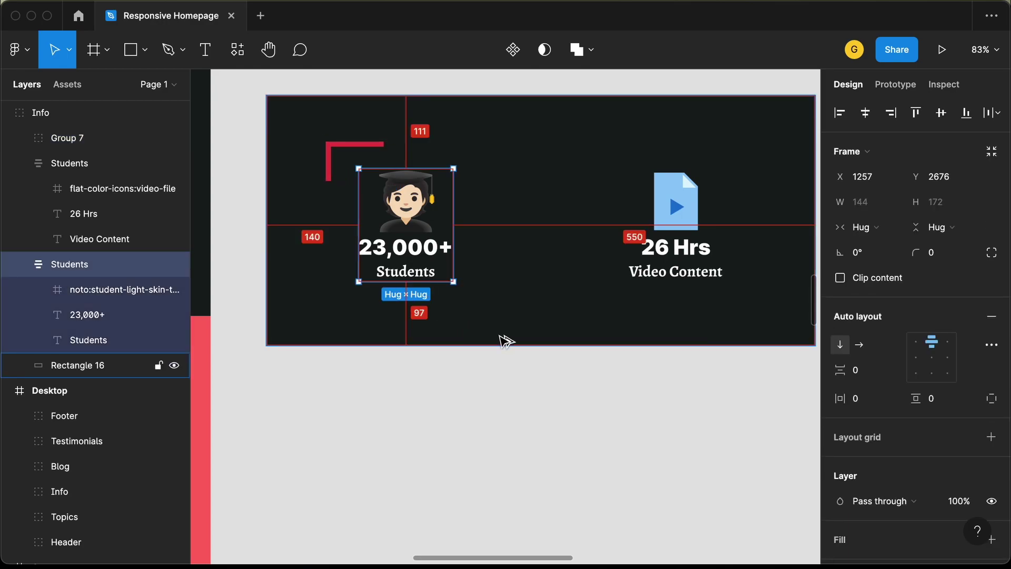
left_click(503, 342)
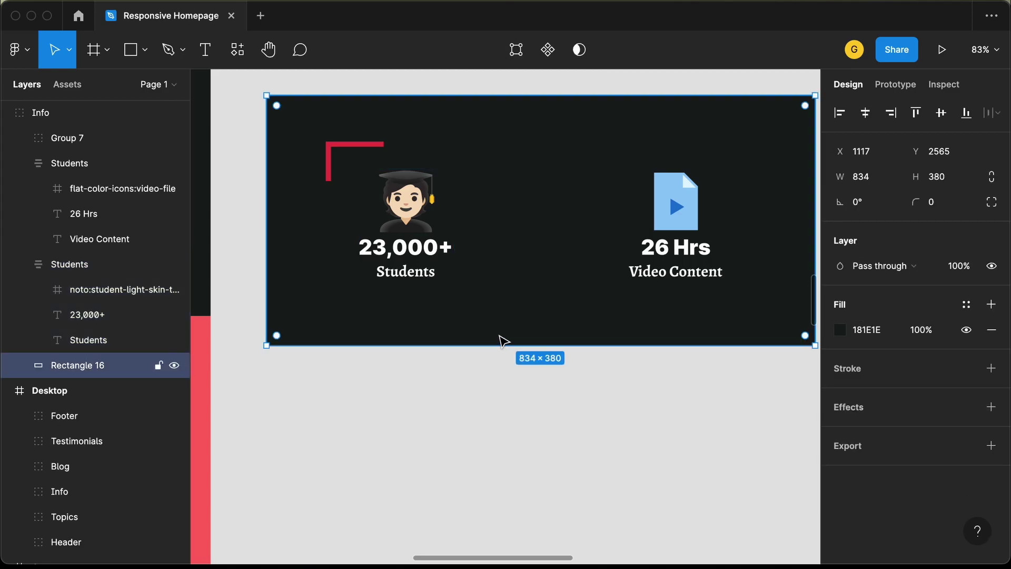
left_click_drag(503, 342, 503, 334)
key("alt")
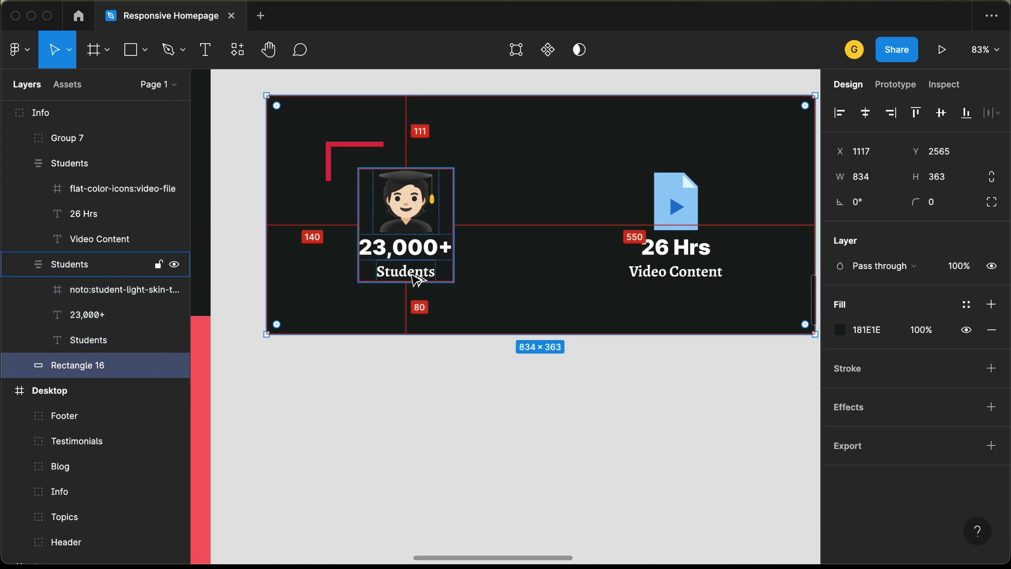
- Move the adapted Info section into the Tablet frame at X 0, Y 1550, directly below the Topics section
left_click(375, 149)
scroll(490, 362, "down", 3)
scroll(490, 363, "down", 3)
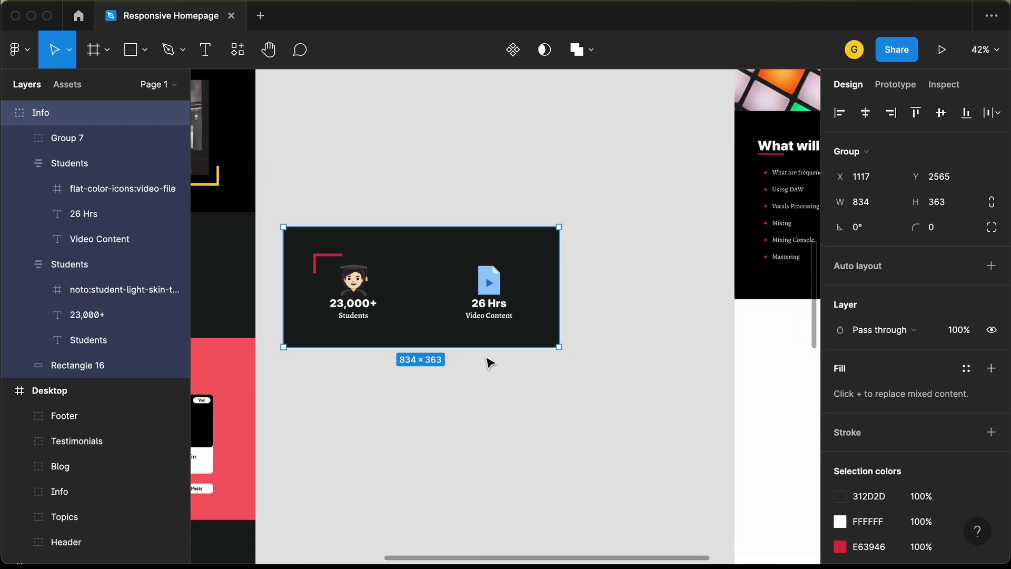
scroll(477, 366, "down", 5)
left_click_drag(347, 265, 655, 337)
scroll(607, 326, "up", 5)
left_click_drag(546, 311, 546, 287)
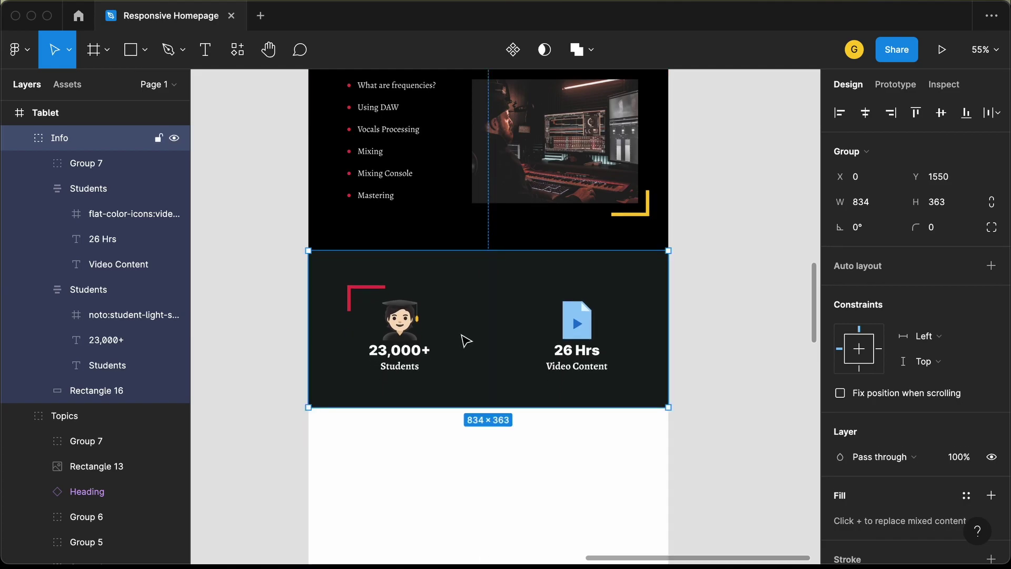
- Duplicate the desktop Blog section onto the empty canvas between the Desktop and Tablet frames, at X 1087, Y 2981
scroll(466, 341, "down", 5)
scroll(464, 340, "left", 3)
left_click(382, 333)
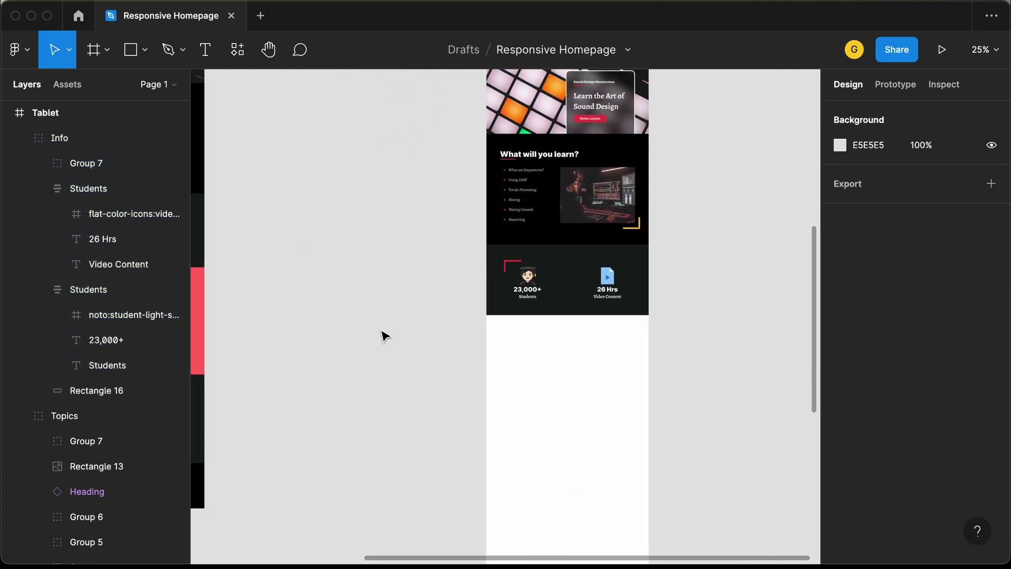
scroll(382, 335, "left", 10)
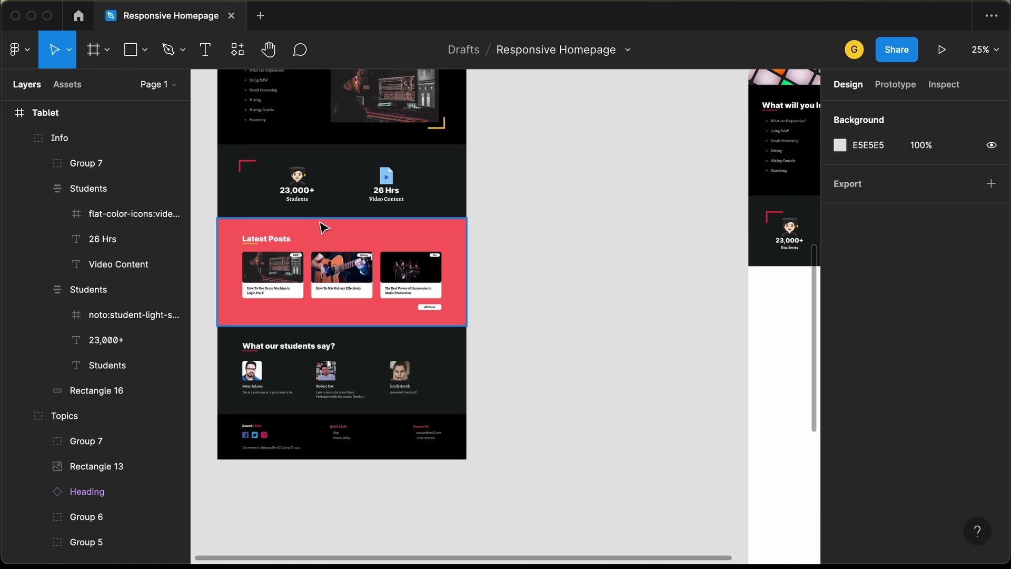
left_click(307, 235)
left_click_drag(313, 239, 570, 254)
scroll(601, 264, "up", 5)
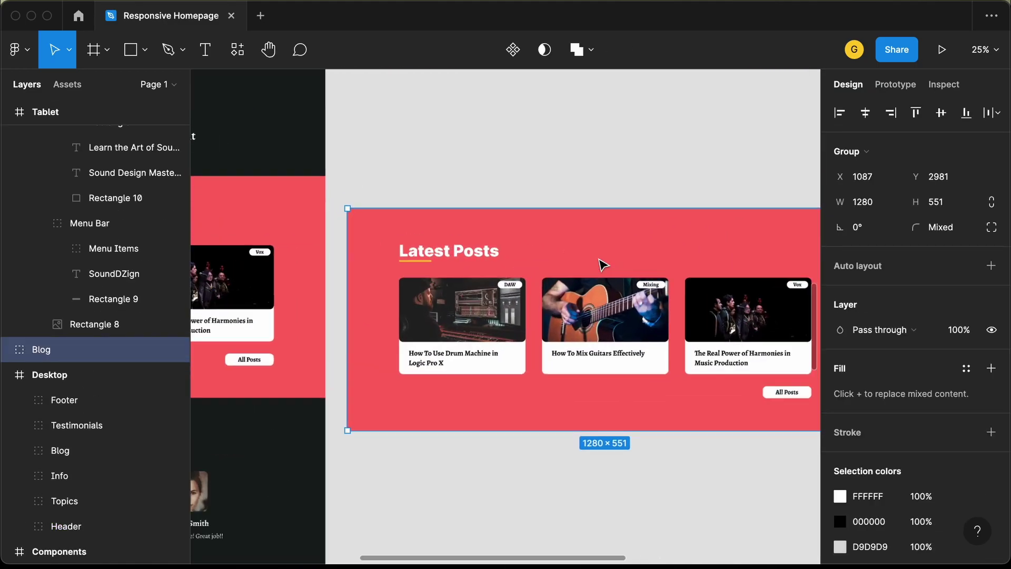
- Extend the copied Blog section's red background rectangle downward to a height of 1125
scroll(384, 343, "right", 3)
scroll(384, 344, "down", 2)
scroll(380, 337, "down", 1)
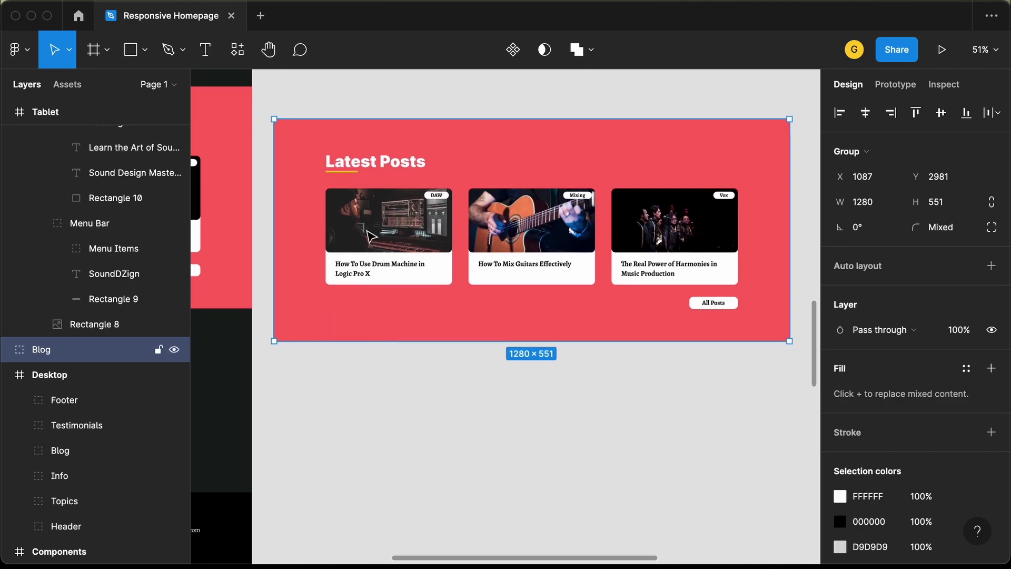
scroll(515, 317, "down", 2)
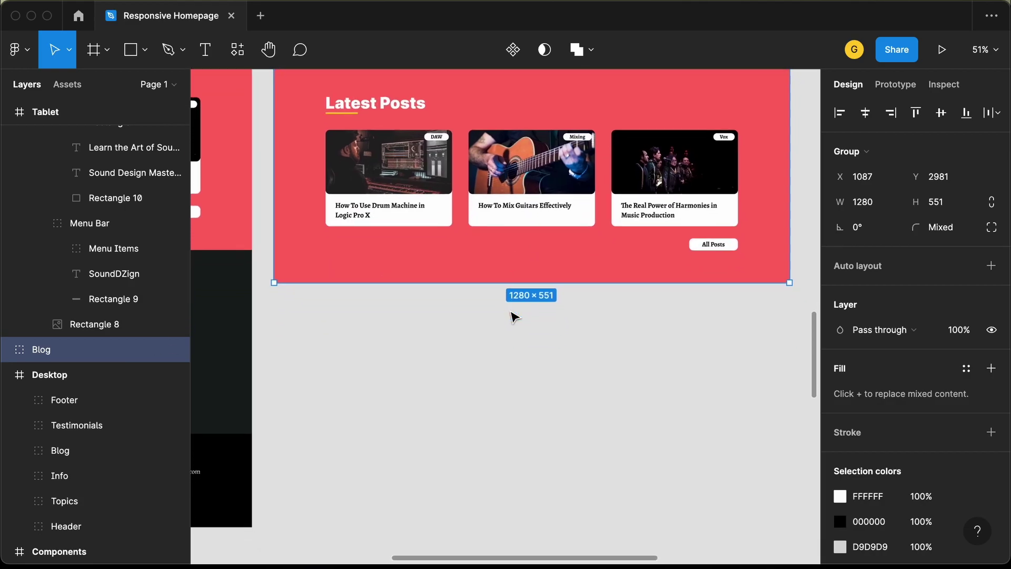
double_click(584, 262)
left_click_drag(545, 278, 545, 514)
- Move the Vox post card beneath the DAW card and place the All Posts button below the cards
scroll(670, 157, "down", 1)
left_click(670, 156)
left_click_drag(626, 160, 356, 264)
left_click_drag(673, 241, 477, 360)
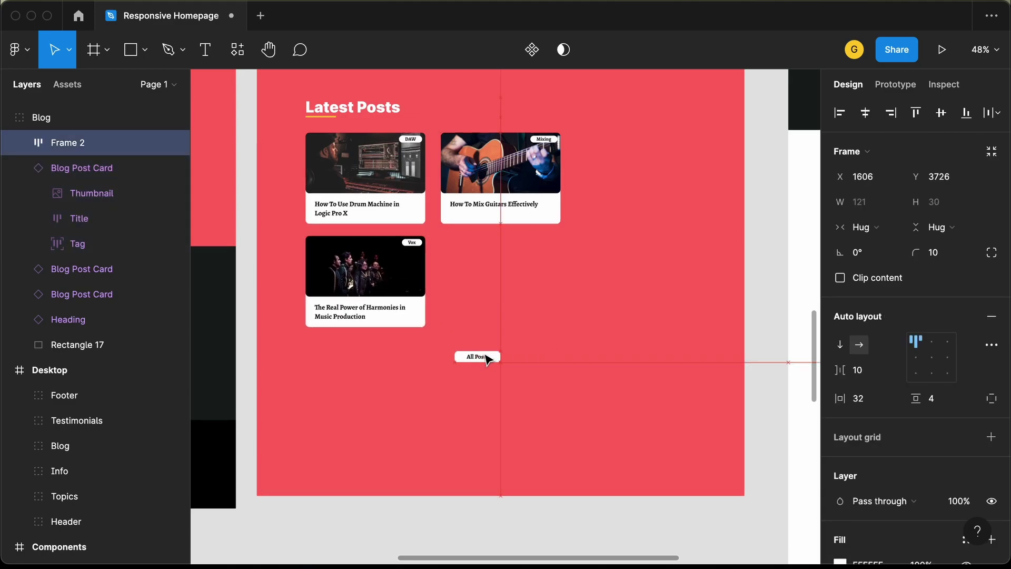
- Set the width of the copied Blog section's background rectangle to 834
left_click(702, 294)
left_click(882, 178)
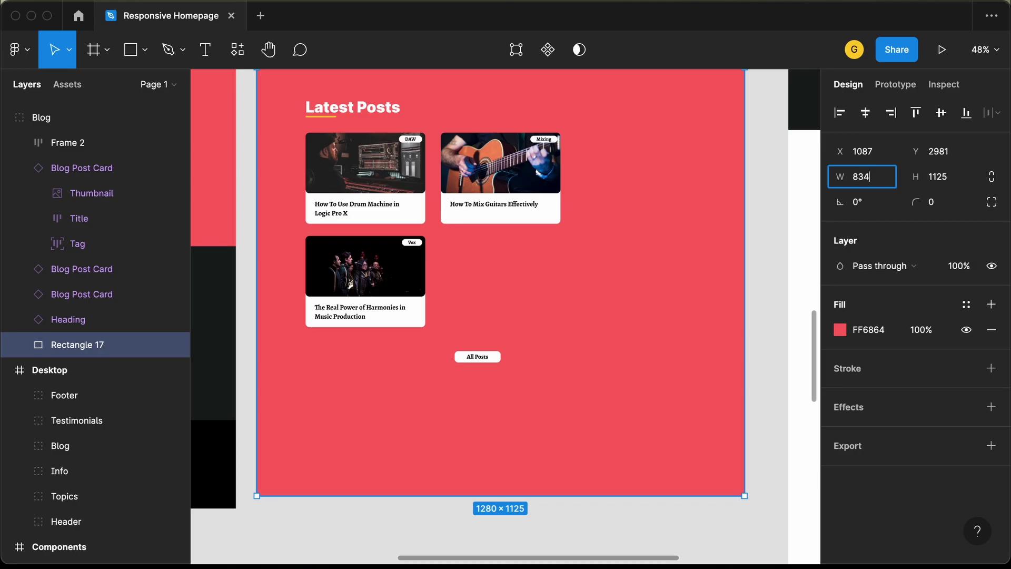
key("Return")
- Move the Latest Posts heading left to X 1157 and narrow it to a width of 694
scroll(425, 117, "left", 3)
scroll(425, 118, "up", 2)
left_click(432, 174)
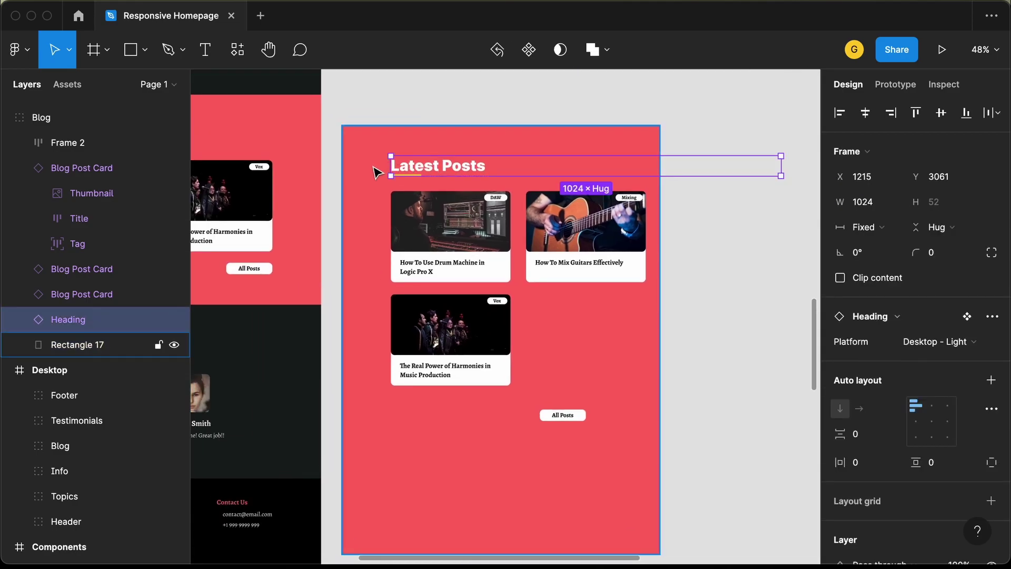
left_click_drag(383, 171, 361, 171)
left_click_drag(751, 167, 635, 170)
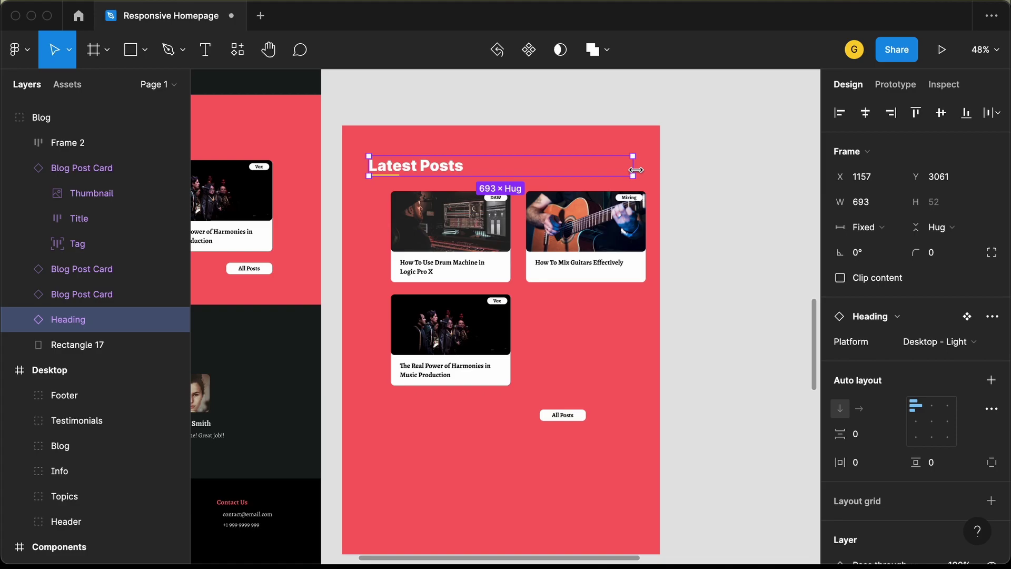
key("alt")
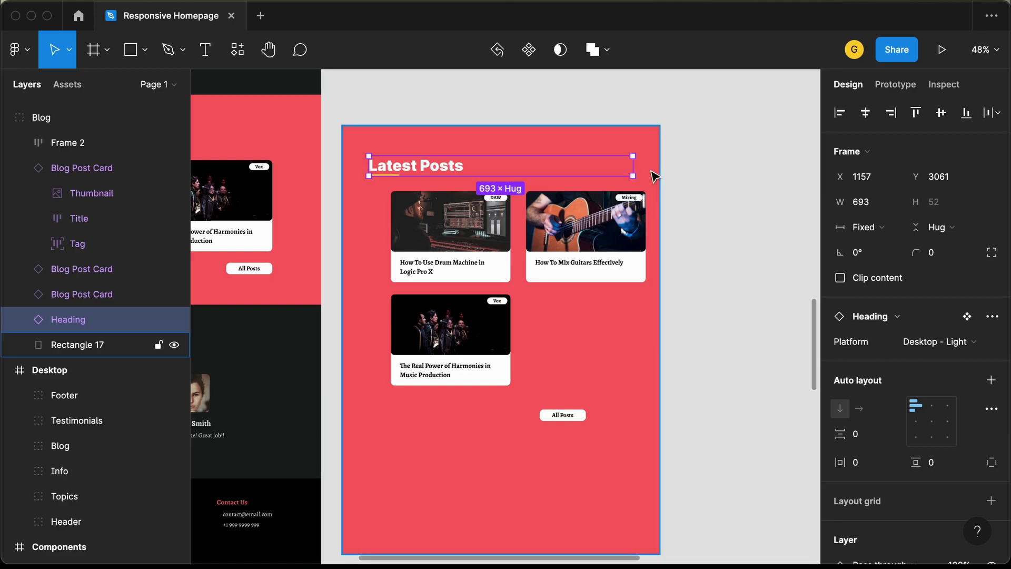
key("alt")
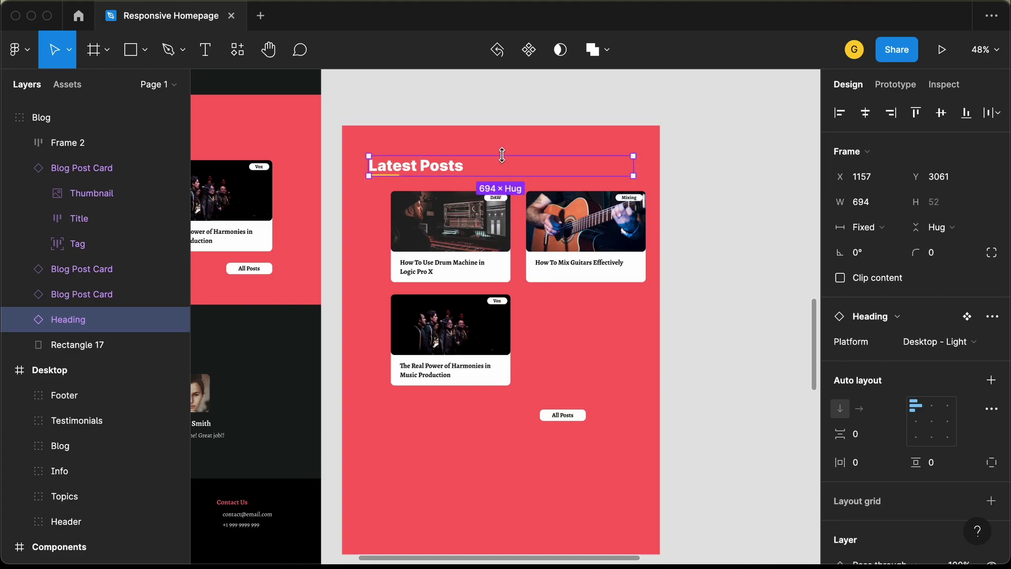
- Move the DAW card left to line up with the heading's left edge, and the Mixing card left to X 1530
left_click(454, 239)
left_click_drag(454, 238, 432, 239)
left_click(610, 237)
left_click_drag(610, 237, 593, 239)
- Nudge the Mixing card right to X 1537 to widen the gap between the two upper cards
scroll(593, 239, "up", 3)
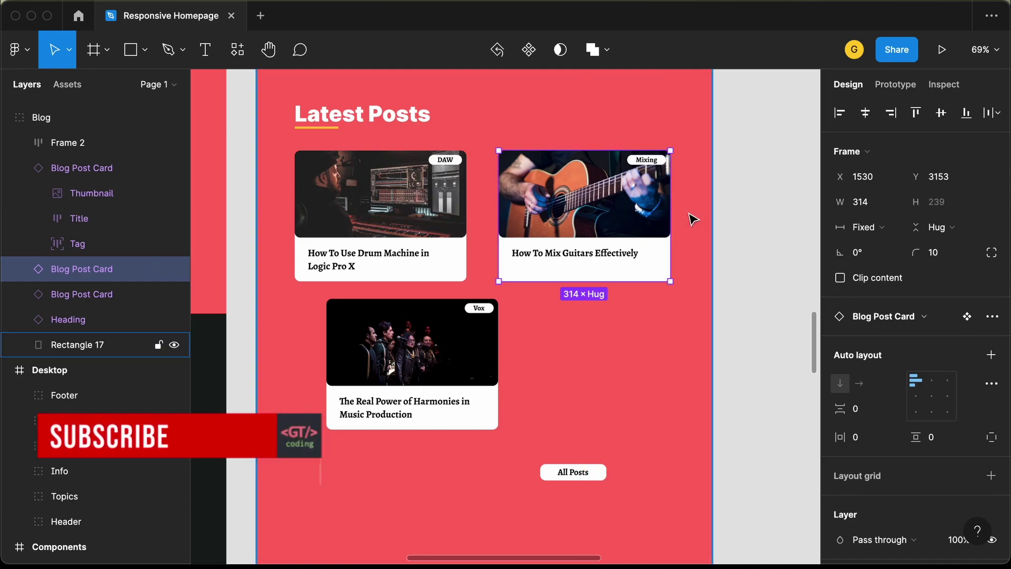
key("Right")
key("Right")
key("Right")
key("Right")
key("Right")
key("Right")
key("Right")
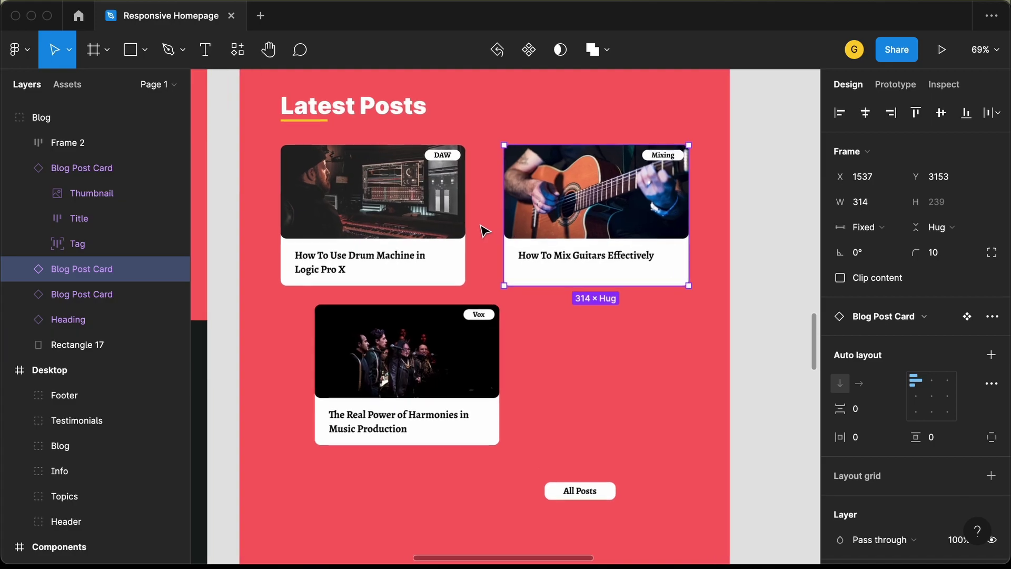
- Widen the Mixing card in the copied Blog section to a width of 324
scroll(485, 231, "up", 5)
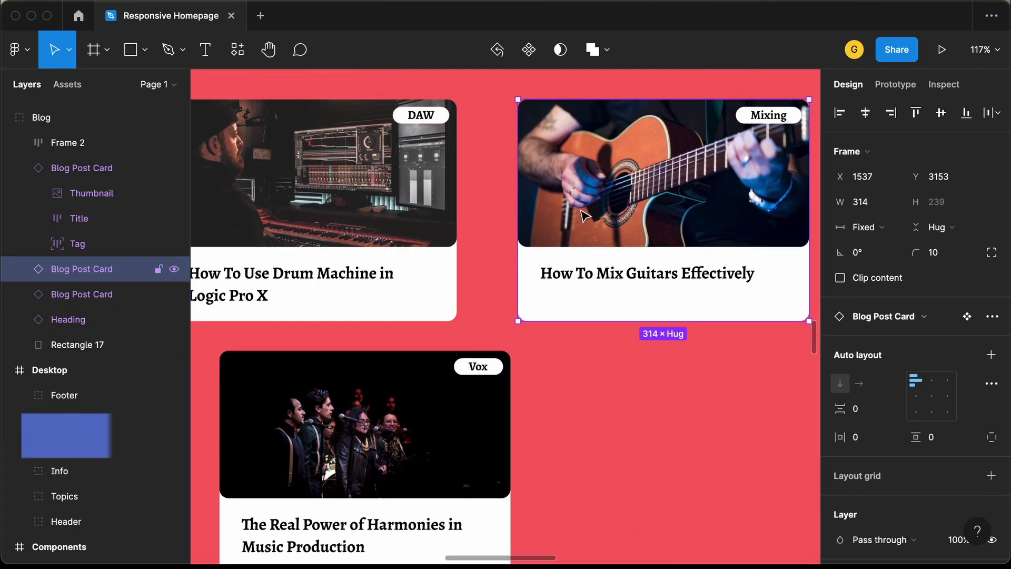
scroll(579, 210, "down", 6)
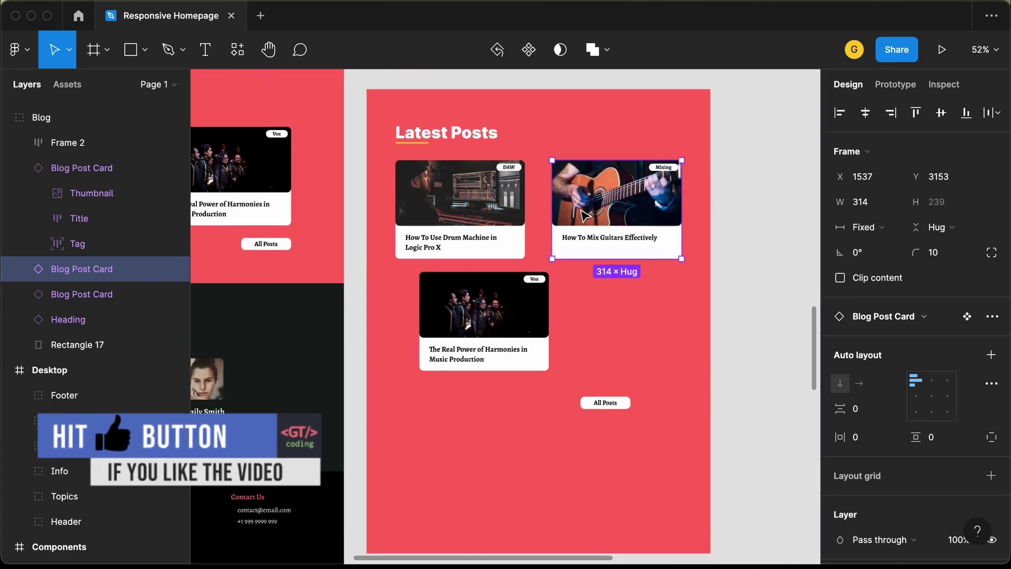
left_click(877, 211)
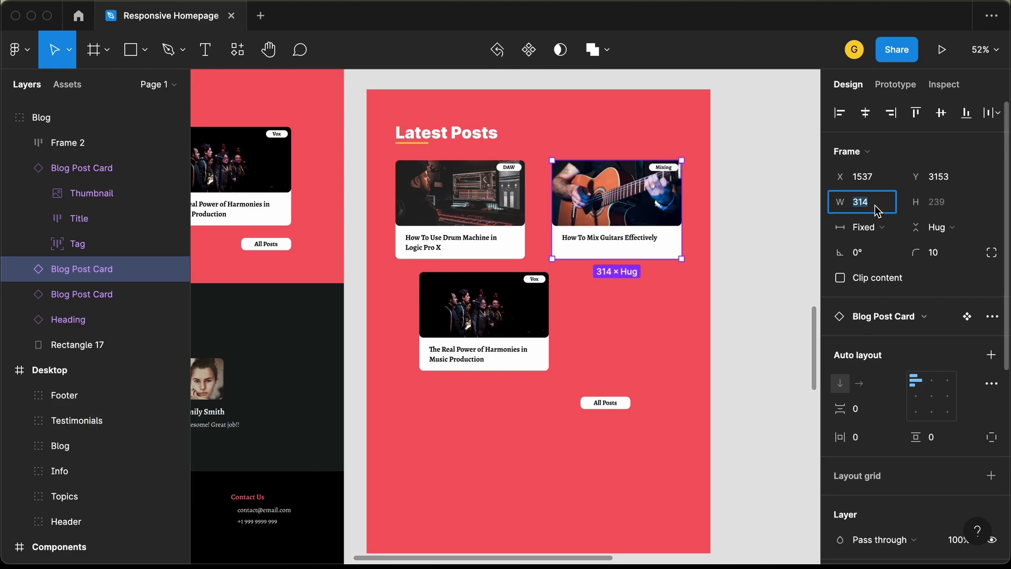
key("Up")
key("Up")
key("Up")
key("Up")
key("Up")
key("Up")
key("Up")
key("Up")
key("Up")
key("Up")
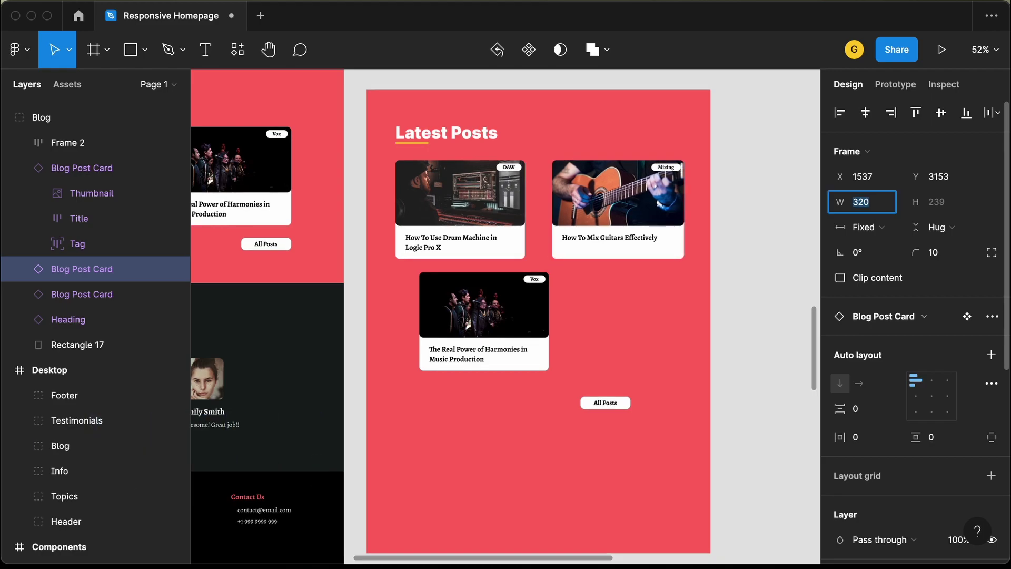
key("Up")
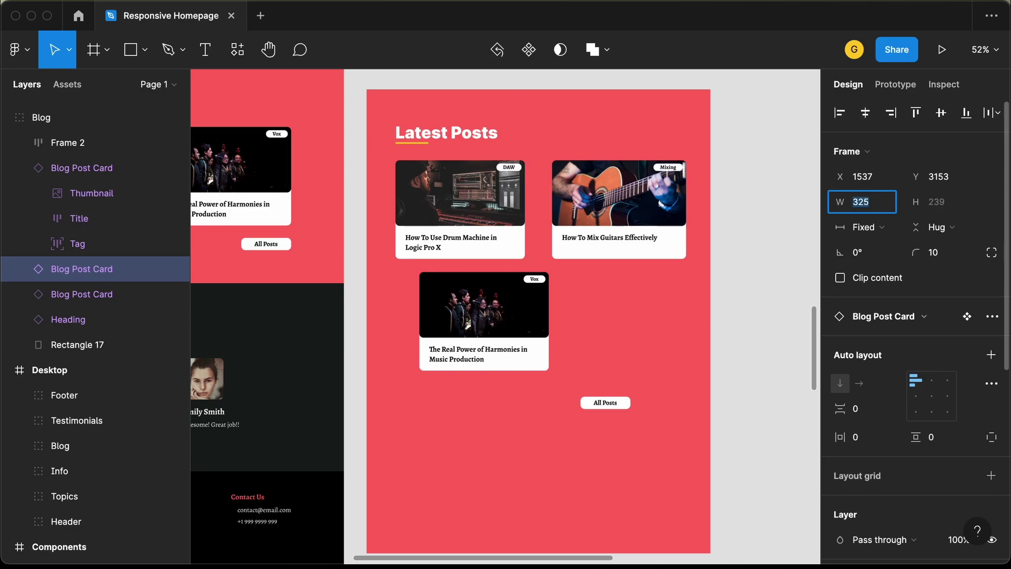
- Set the DAW card's width to 324 and move the Mixing card left to X 1527, in line with the heading's right edge
left_click(95, 294)
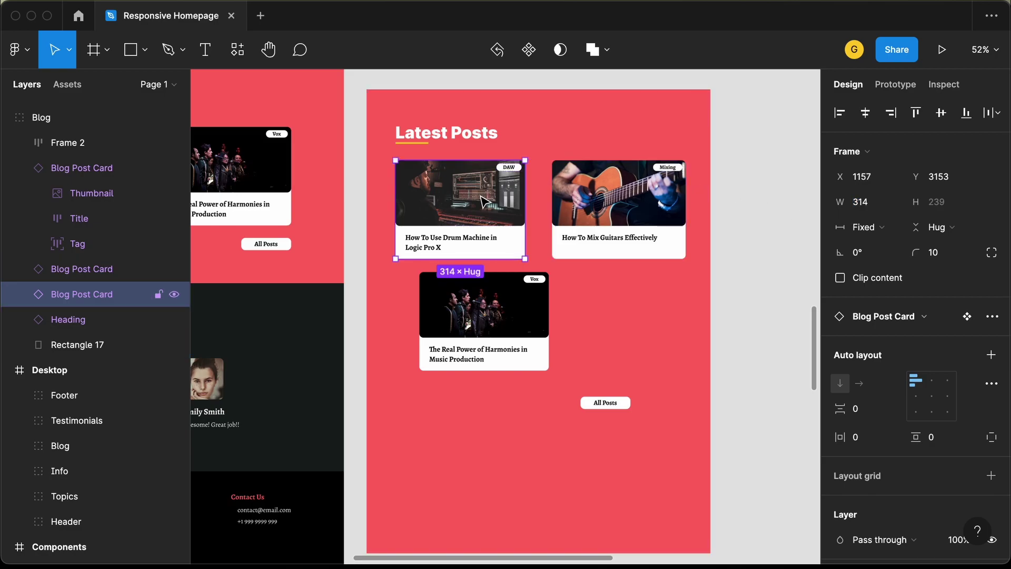
left_click(875, 206)
key("shift+Up")
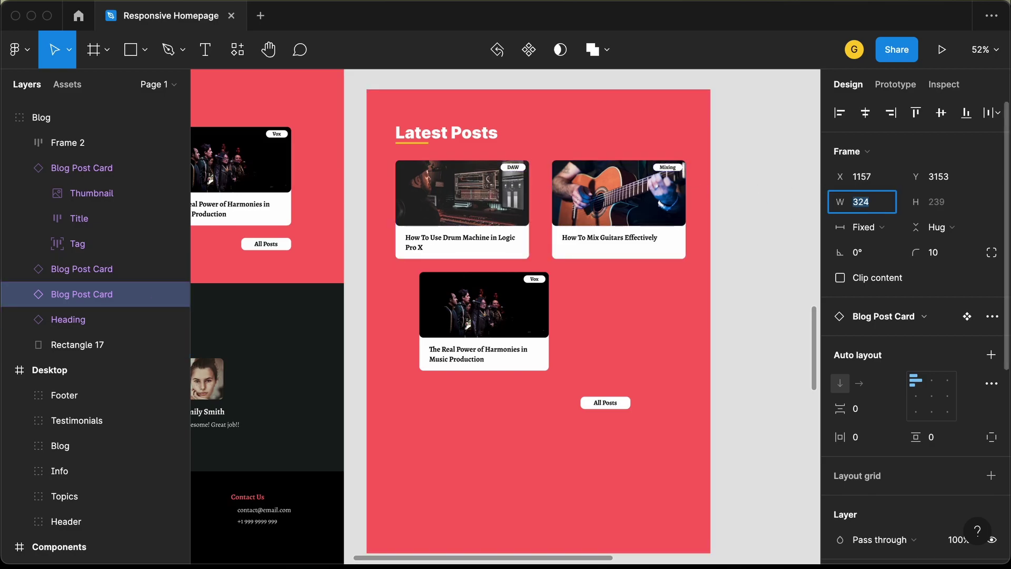
key("Return")
left_click(611, 200)
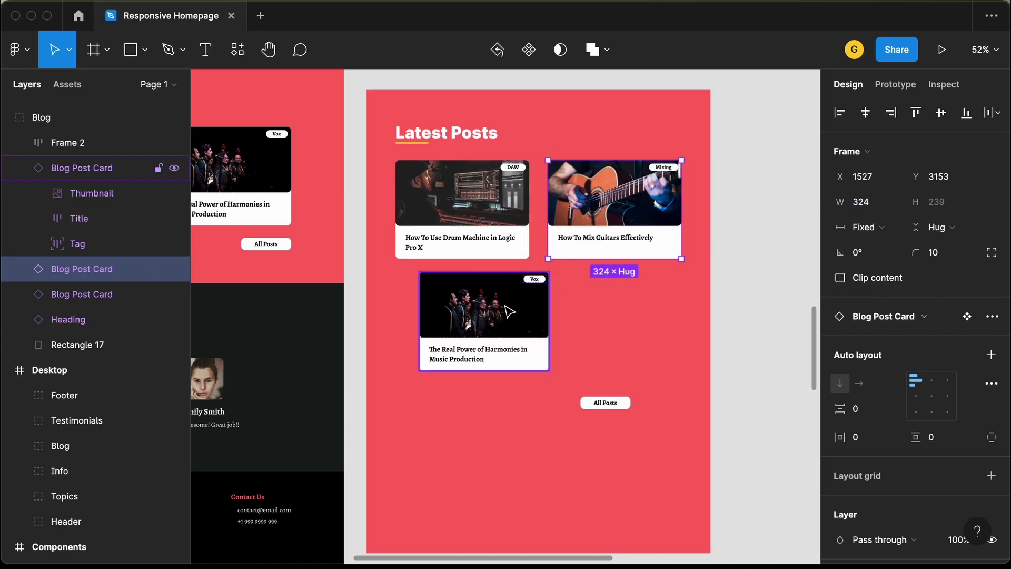
- Place the Vox card at X 1157, Y 3422 with a width of 694, and move the All Posts button beneath its right end
left_click_drag(507, 312, 679, 296)
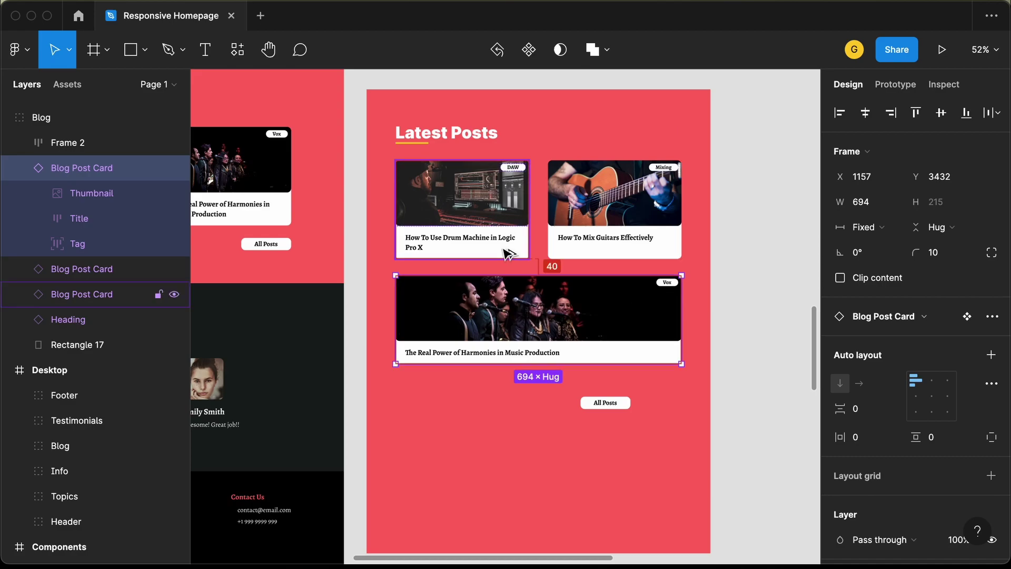
key("shift+Up")
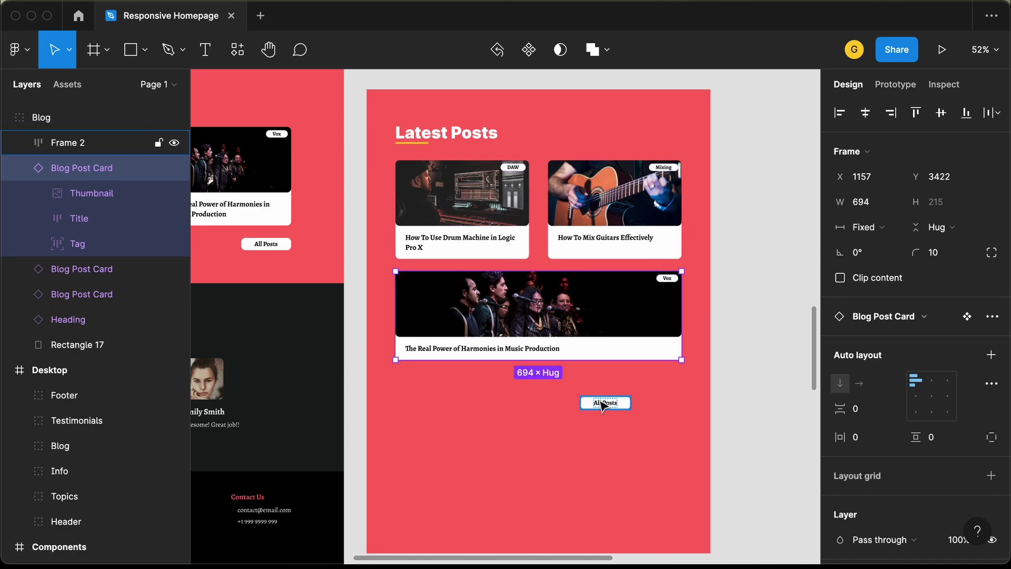
left_click_drag(602, 406, 653, 383)
scroll(727, 384, "down", 3)
left_click(727, 384)
- Shorten the Blog section's background rectangle to a height of 796, leaving a margin below the All Posts button
left_click(638, 402)
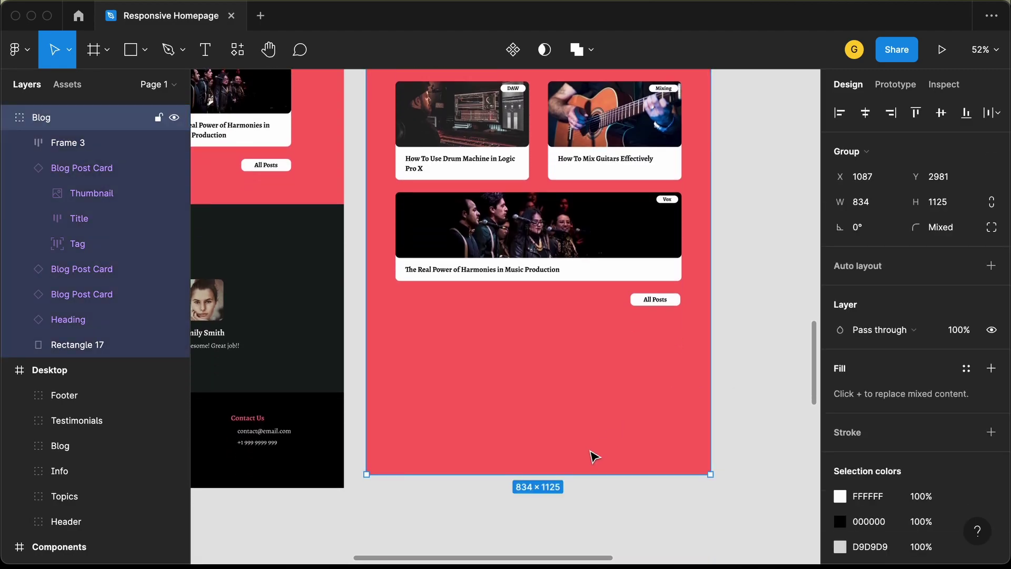
double_click(599, 434)
left_click_drag(581, 474, 584, 346)
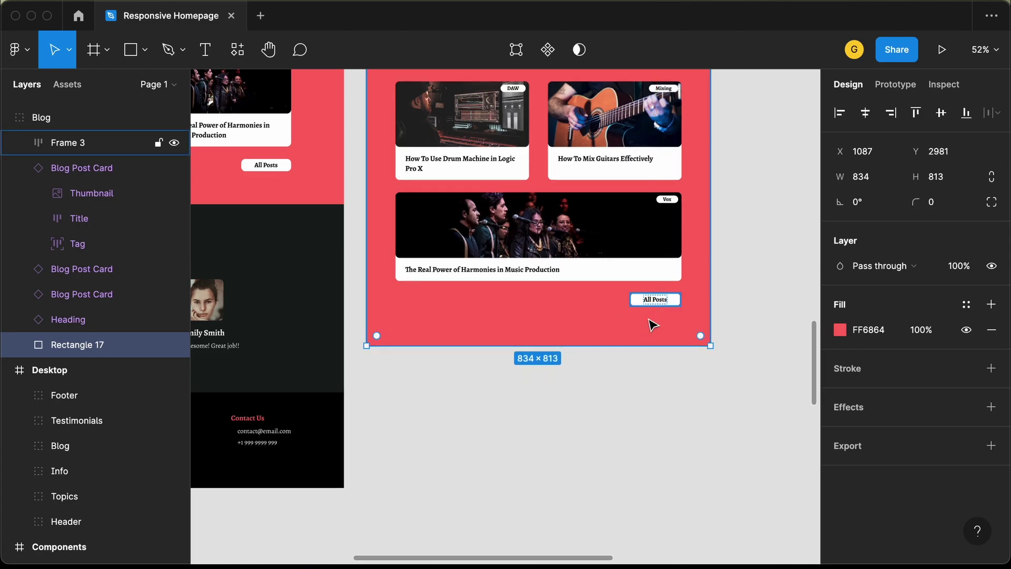
key("super+shift+Up")
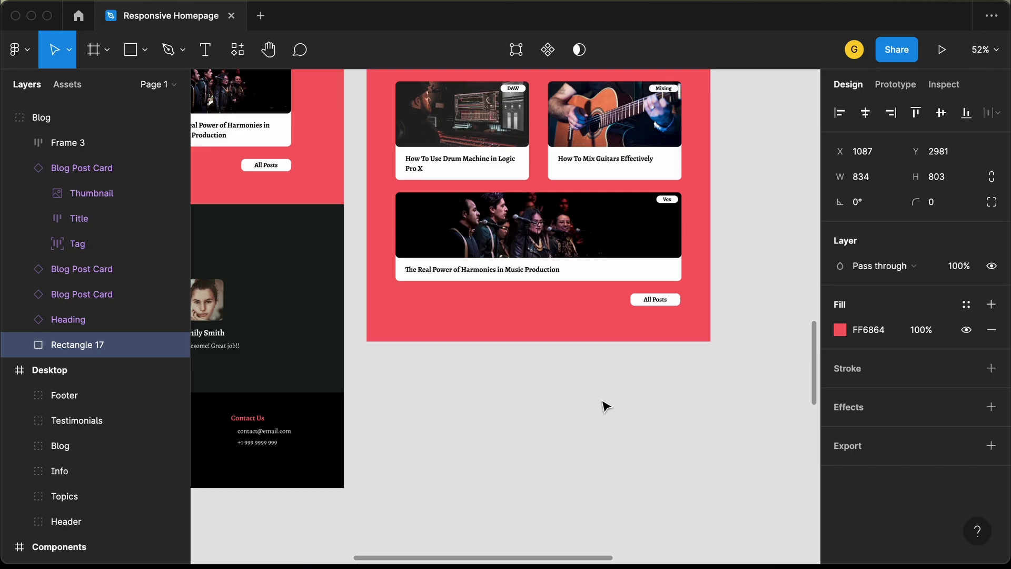
key("super+shift+Up")
key("super+Down")
key("super+Down")
key("super+Down")
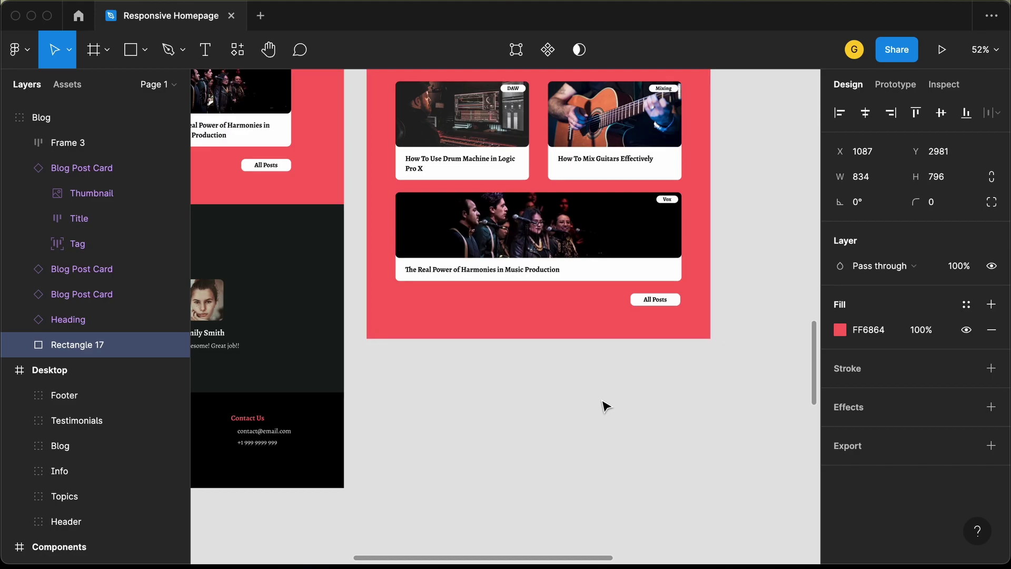
left_click(667, 301)
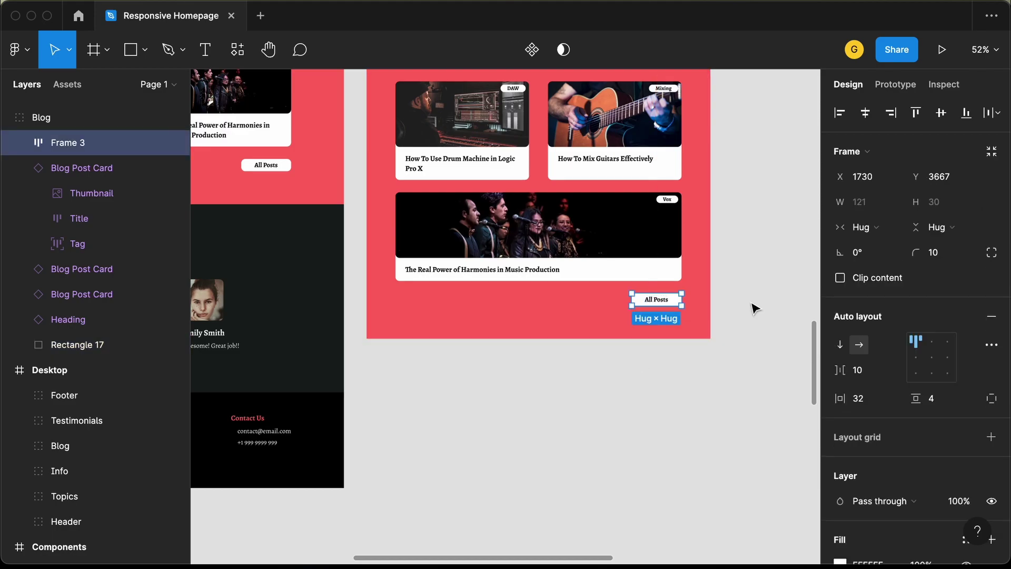
- Move the adapted Blog section into the Tablet frame directly below the Info section, flush with the frame's sides
scroll(752, 307, "down", 5)
scroll(753, 307, "right", 2)
left_click(699, 332)
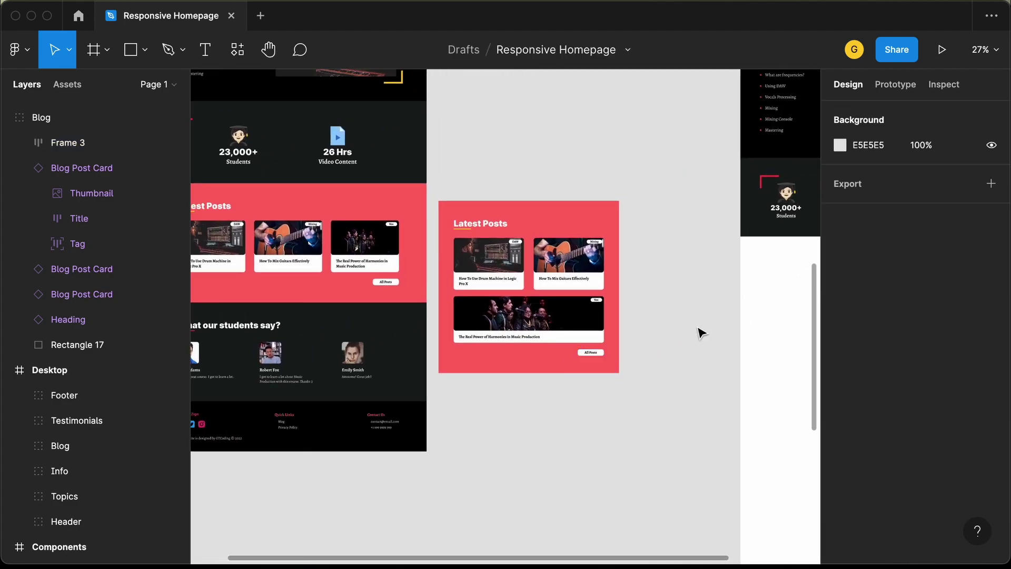
scroll(526, 290, "right", 3)
left_click(414, 224)
left_click_drag(413, 224, 696, 278)
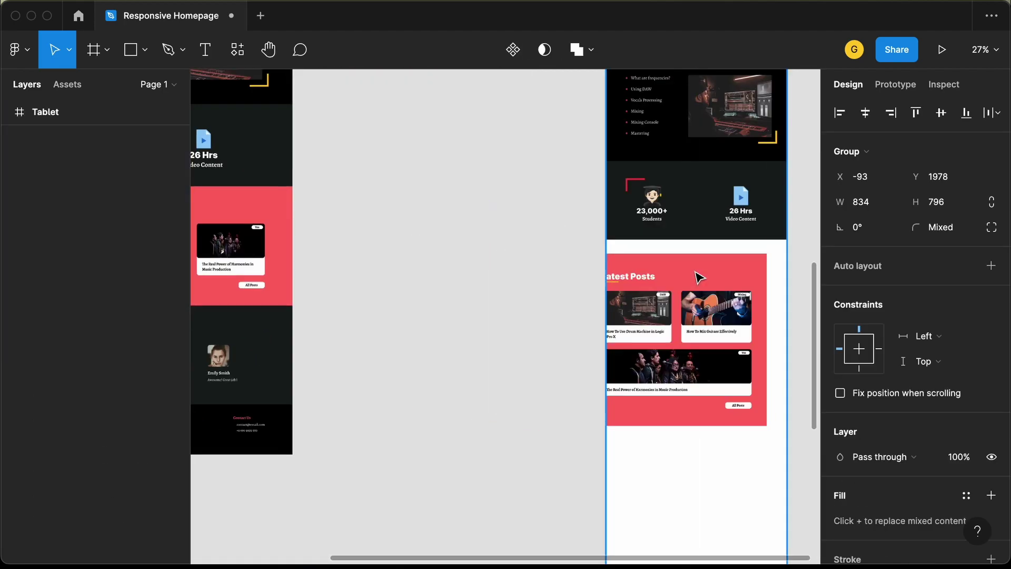
scroll(417, 329, "right", 2)
left_click(418, 329)
- Place a copy of the desktop Testimonials section in the empty space beside the Desktop frame at X 1079, Y 3630
scroll(417, 328, "left", 6)
scroll(418, 328, "down", 1)
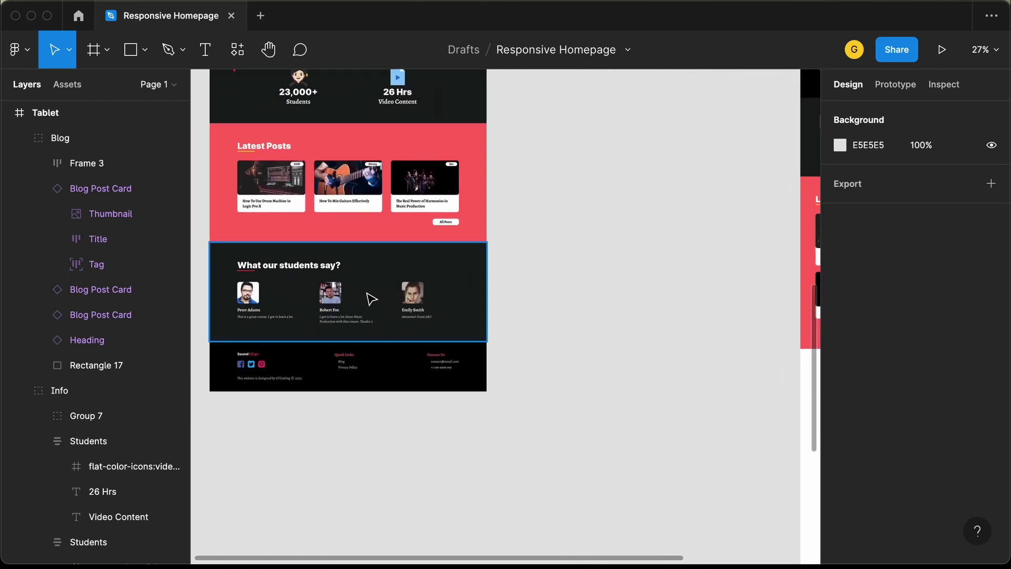
scroll(372, 300, "right", 2)
left_click_drag(331, 271, 613, 305)
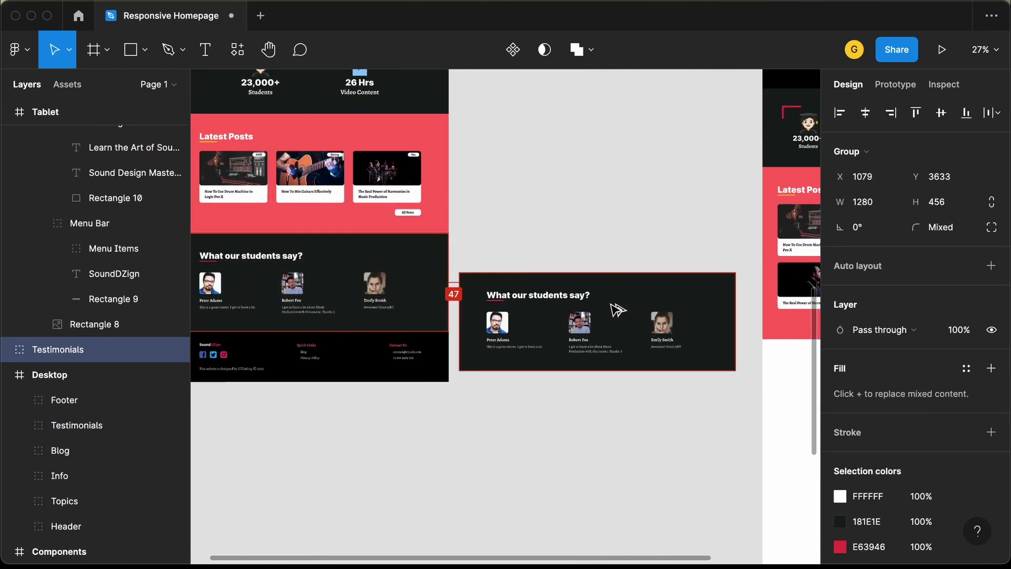
scroll(615, 307, "up", 5)
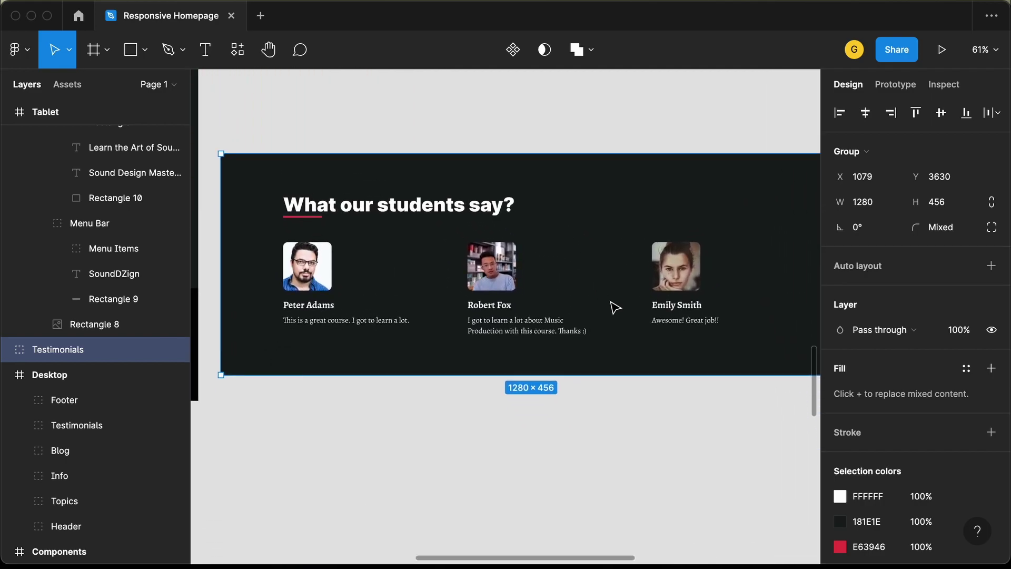
scroll(615, 307, "down", 5)
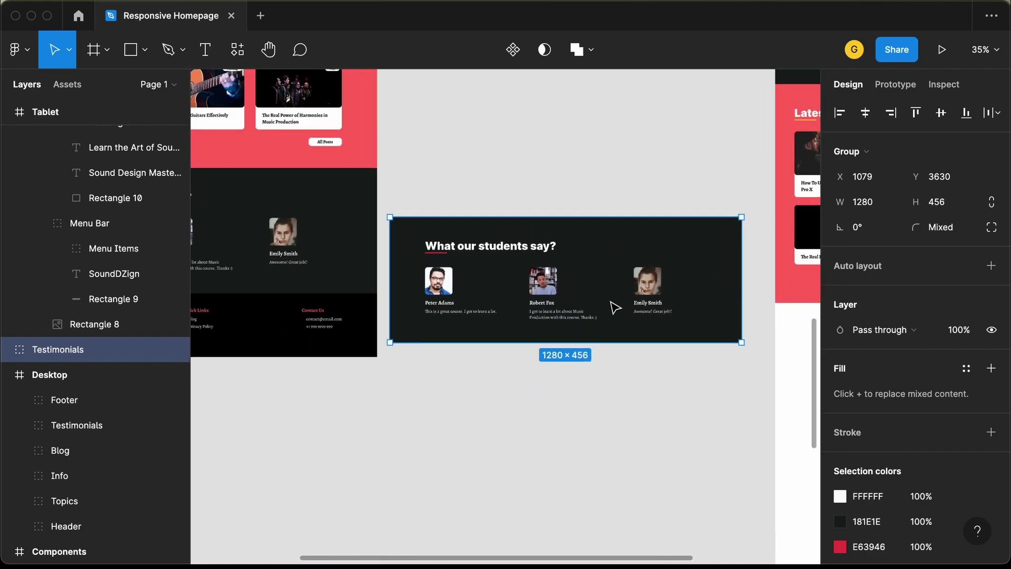
- Extend the copied Testimonials section's background rectangle downward to a height of 1160
double_click(515, 337)
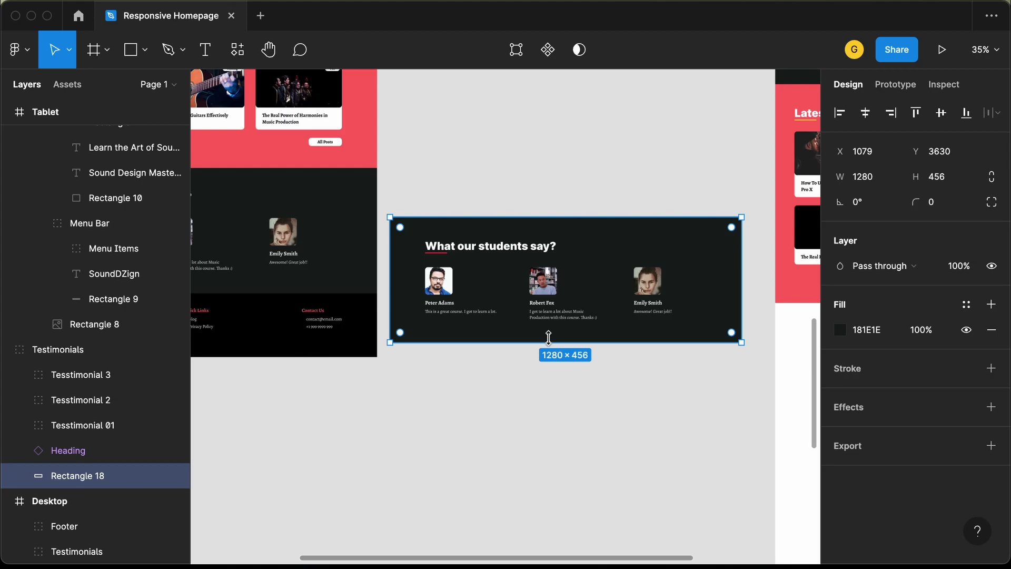
left_click_drag(549, 337, 549, 550)
scroll(548, 369, "down", 2)
- Stack the second and third testimonials in a column beneath the first one, aligned to its left edge
left_click(526, 189)
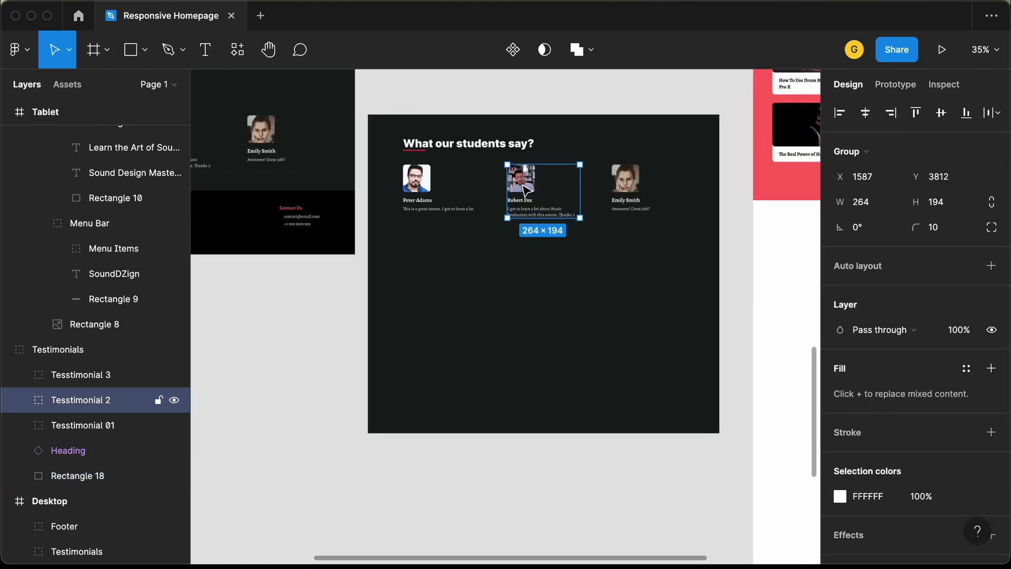
left_click_drag(525, 190, 422, 252)
left_click_drag(637, 189, 429, 323)
- Set the width of the copied Testimonials section's background rectangle to 834
left_click(639, 262)
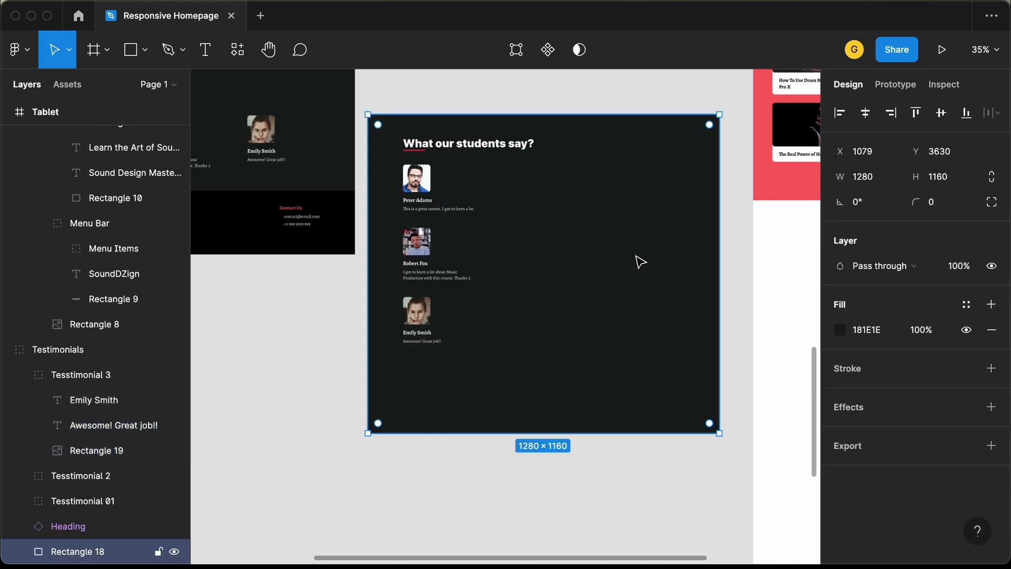
left_click(878, 183)
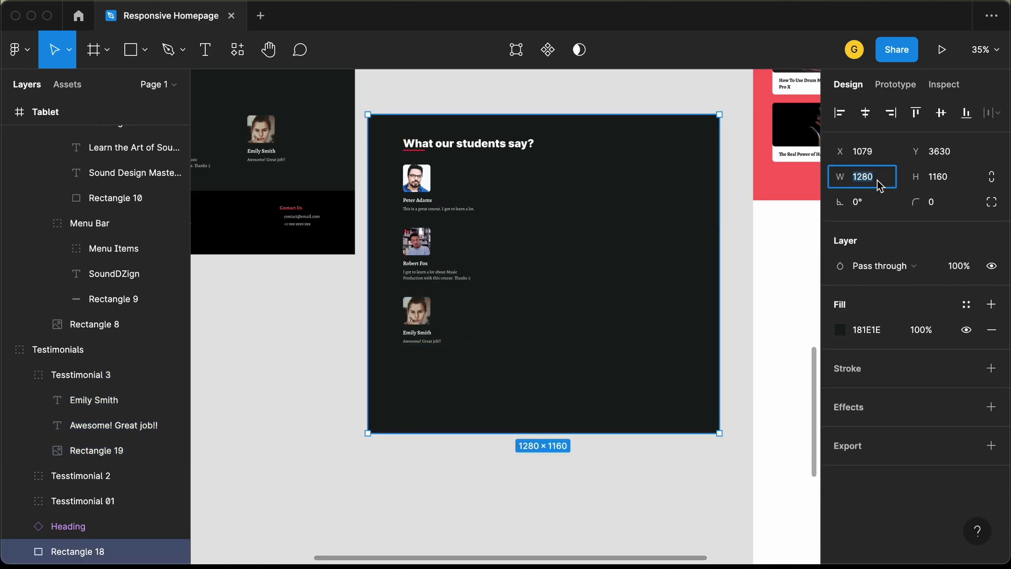
type("834")
key("Return")
- Move the heading of the copied Testimonials section left to X 1151
left_click(468, 144)
scroll(474, 321, "up", 5)
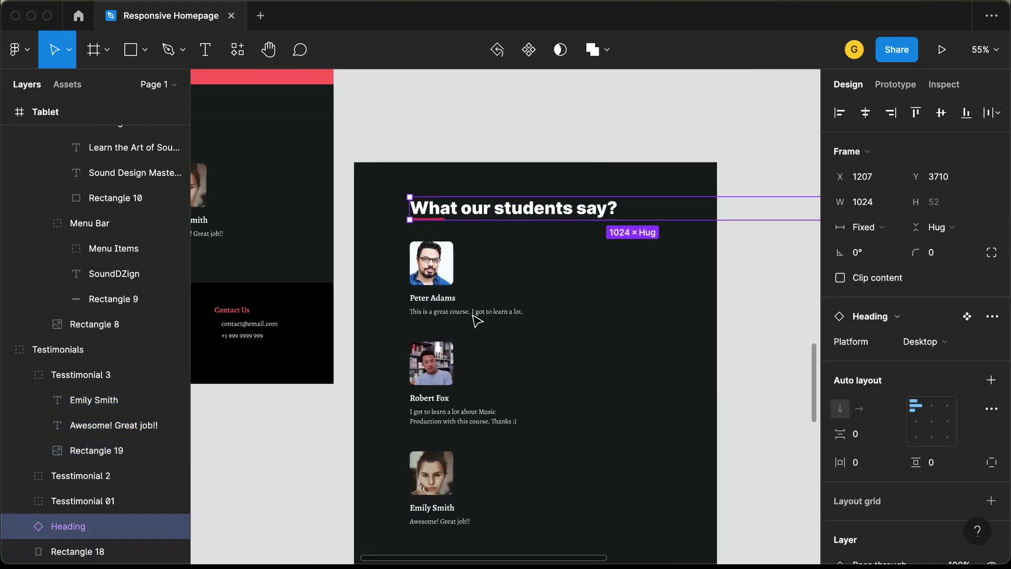
scroll(478, 320, "left", 3)
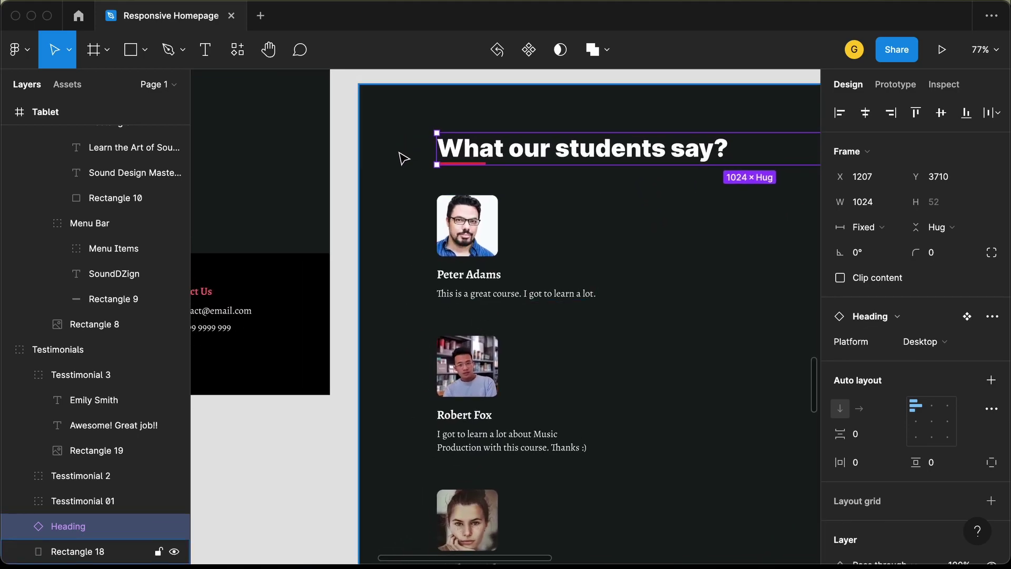
key("shift+Left")
key("shift+Left")
key("Left")
key("Left")
key("Left")
key("shift+Left")
key("shift+Left")
key("shift+Left")
key("Left")
key("Left")
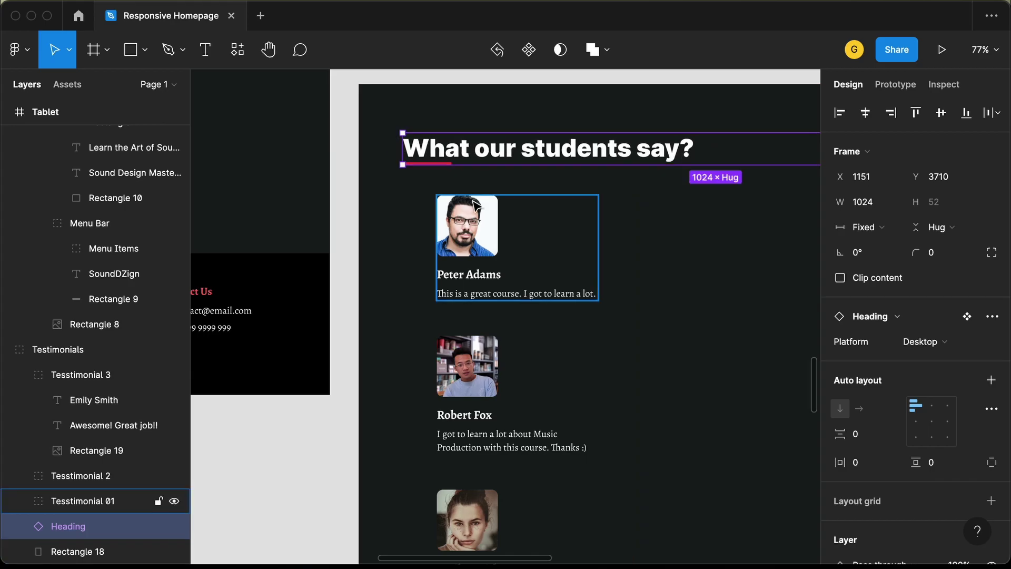
scroll(476, 205, "right", 3)
scroll(476, 204, "up", 1)
key("alt")
scroll(550, 157, "down", 5)
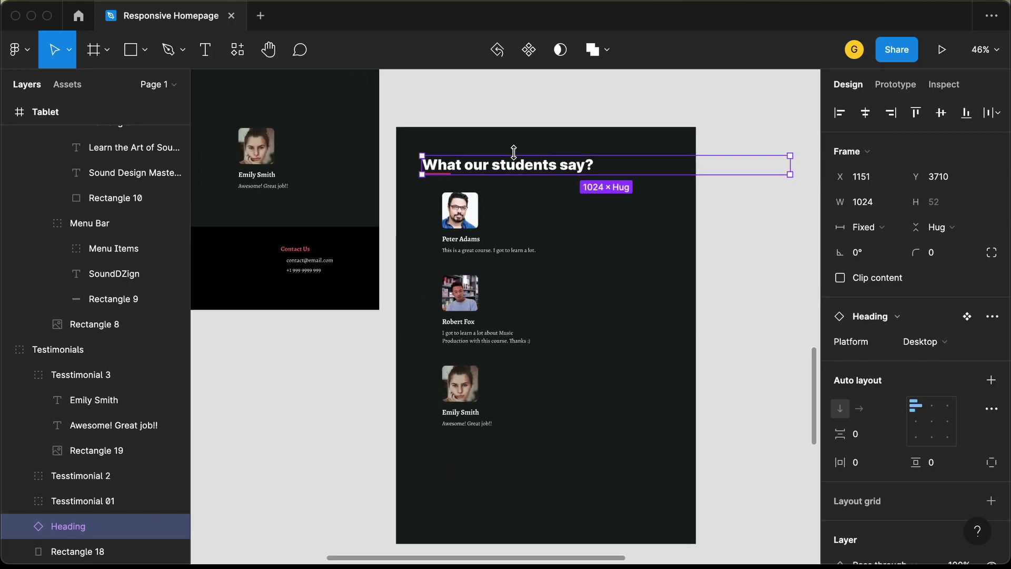
- Move the first testimonial left and slightly down to X 1169, Y 3828
left_click(461, 219)
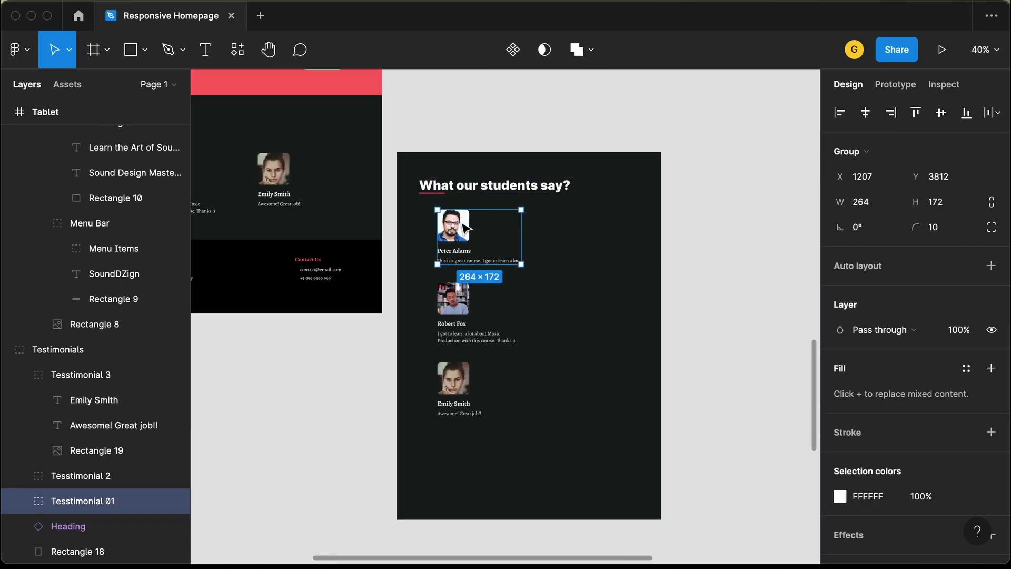
scroll(461, 226, "up", 5)
scroll(429, 243, "right", 1)
left_click_drag(430, 243, 402, 257)
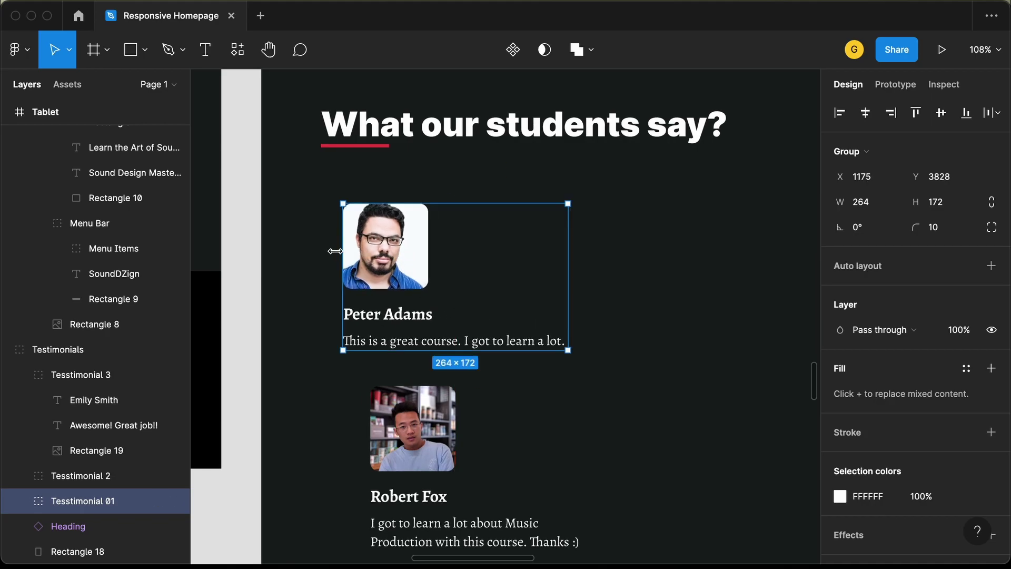
key("alt")
key("Left")
key("Left")
key("Left")
key("Left")
key("Left")
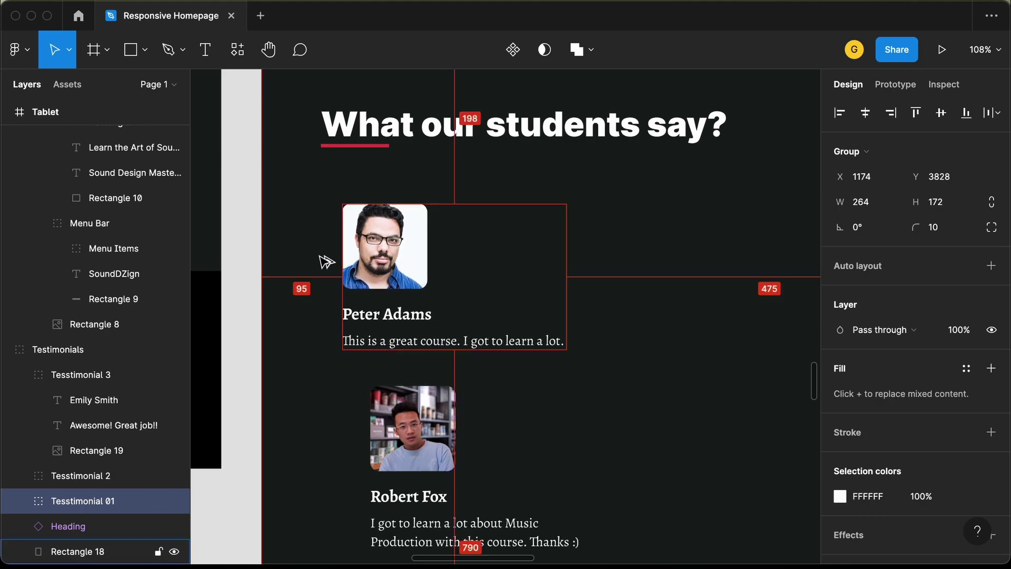
key("Left")
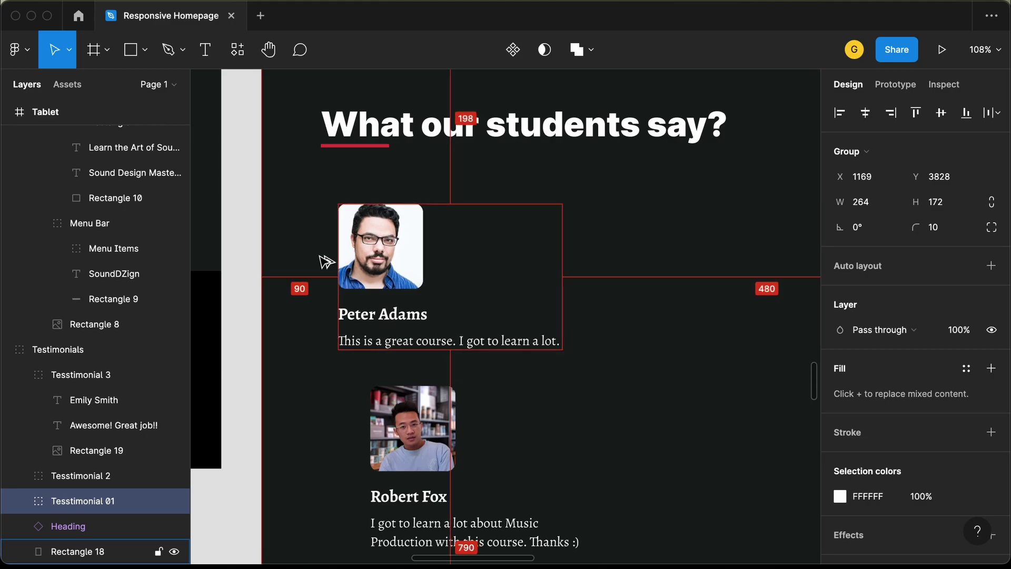
- Move the name and quote of the first testimonial up beside its photo, to X 1297
double_click(380, 316)
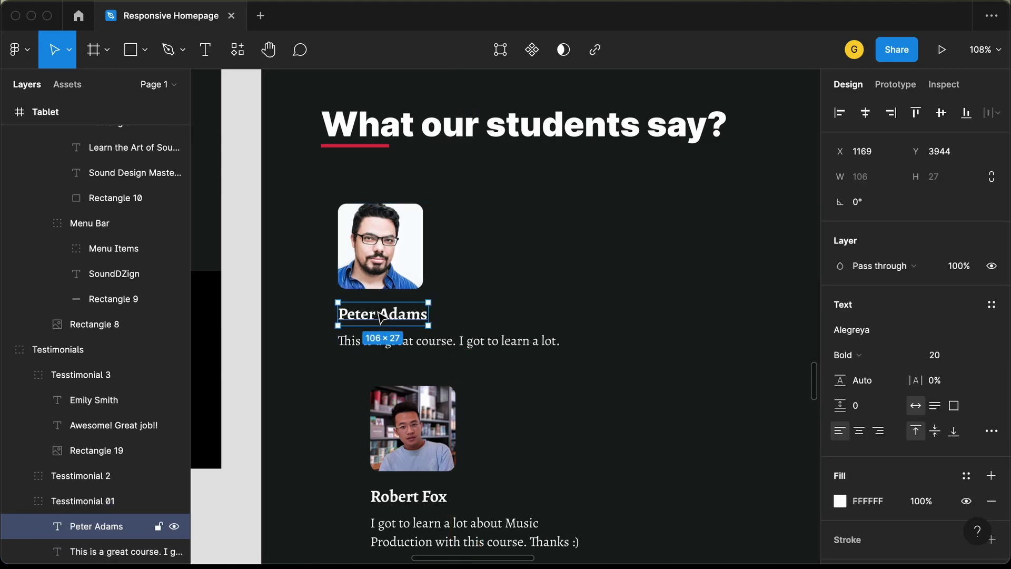
left_click(435, 348, "shift")
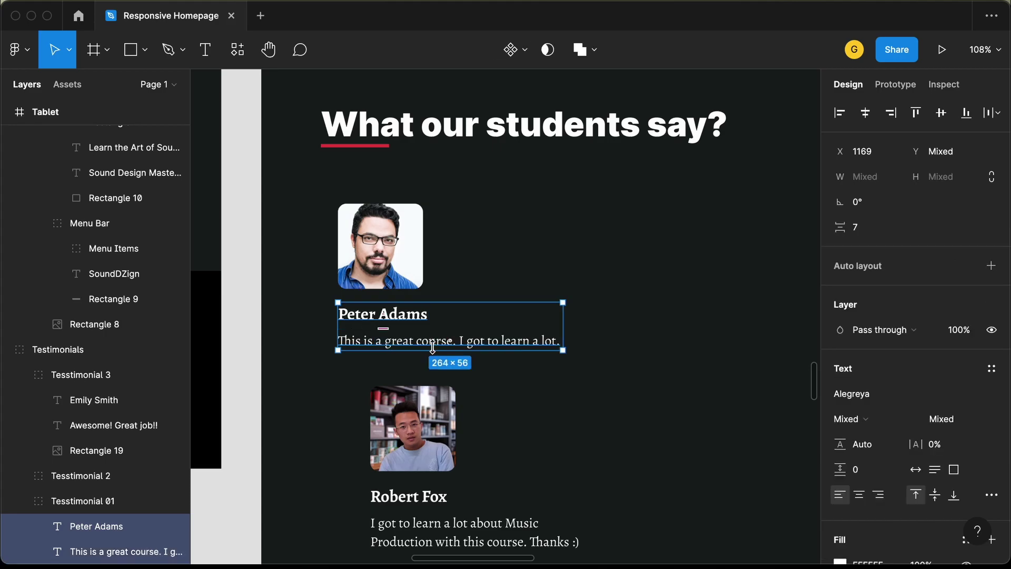
key("shift+Up")
key("shift+Up")
key("shift+Up")
key("shift+Up")
key("shift+Up")
key("shift+Up")
key("shift+Up")
key("shift+Up")
key("shift+Up")
key("shift+Up")
key("shift+Up")
key("shift+Up")
key("shift+Up")
key("shift+Up")
key("shift+Up")
key("shift+Up")
key("shift+Up")
key("shift+Up")
key("shift+Right")
key("shift+Right")
key("shift+Right")
key("shift+Right")
key("shift+Right")
key("shift+Right")
key("shift+Right")
key("shift+Right")
key("shift+Right")
key("shift+Right")
key("shift+Right")
key("shift+Right")
key("shift+Right")
key("shift+Right")
key("shift+Right")
key("shift+Down")
key("shift+Down")
key("shift+Down")
key("shift+Left")
key("shift+Left")
key("shift+Up")
key("shift+Left")
key("Down")
key("Down")
key("Down")
- Move the second testimonial beneath the first one, aligned to its left edge at X 1169, Y 3978
left_click_drag(416, 430, 383, 378)
key("alt")
key("Up")
key("Up")
key("Up")
key("Up")
key("Up")
key("Up")
- Move the second testimonial's name and quote beside its photo, aligned with the first testimonial's text at X 1297
double_click(398, 442)
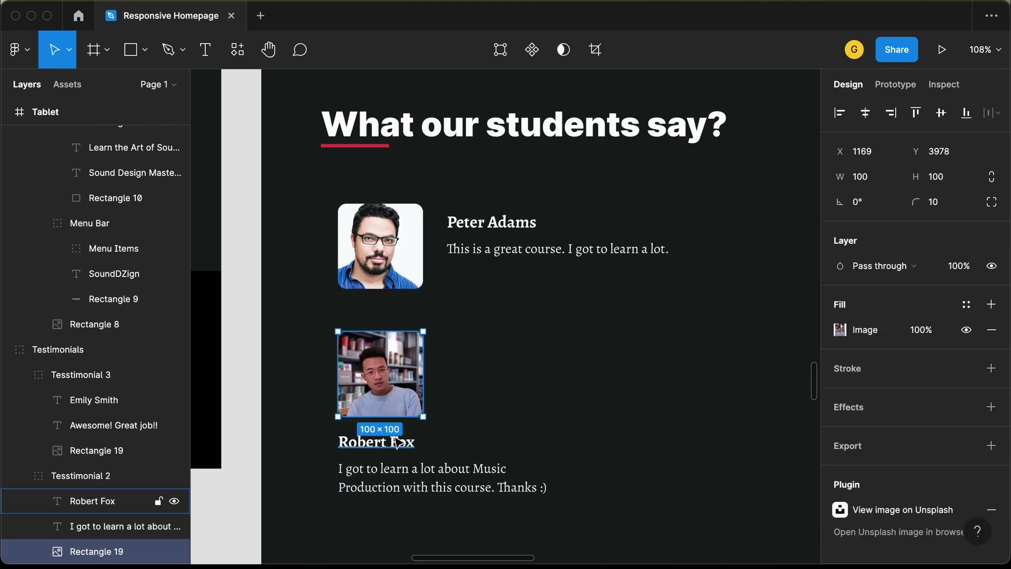
left_click(401, 471, "shift")
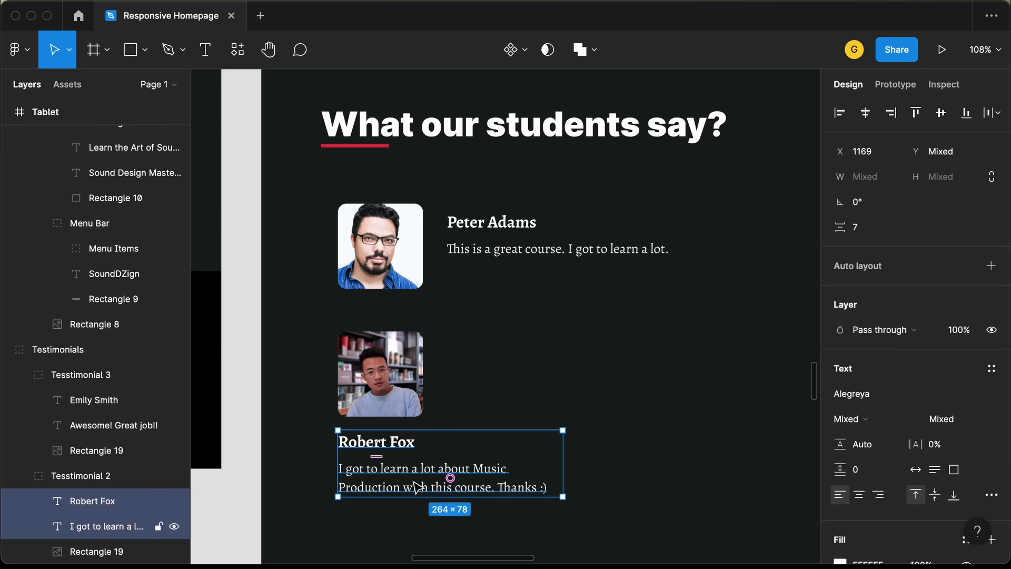
left_click_drag(395, 452, 503, 364)
- Widen the second testimonial's quote text box to 526, leaving 90 to the section's right edge
left_click(574, 385)
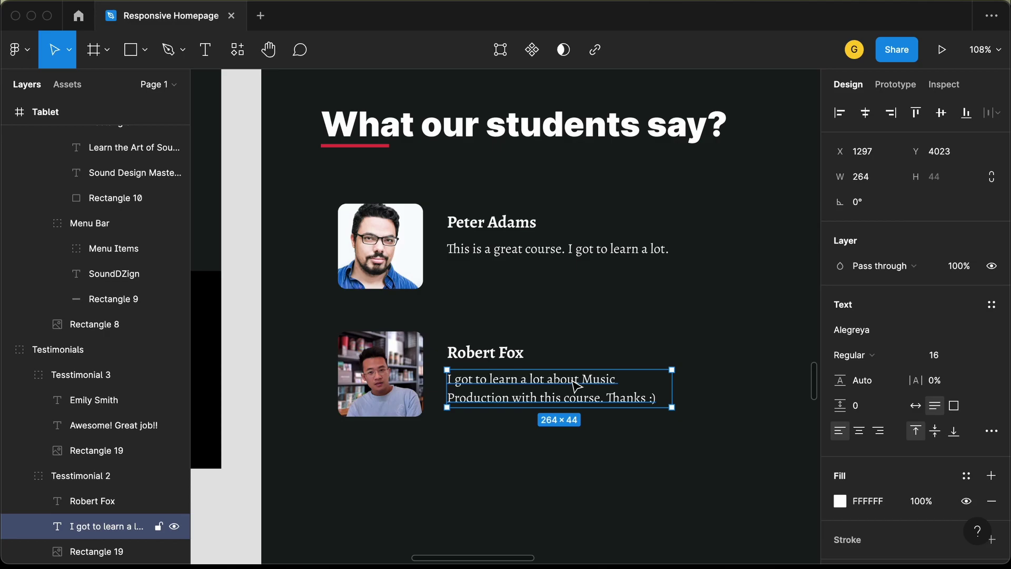
scroll(574, 386, "down", 5)
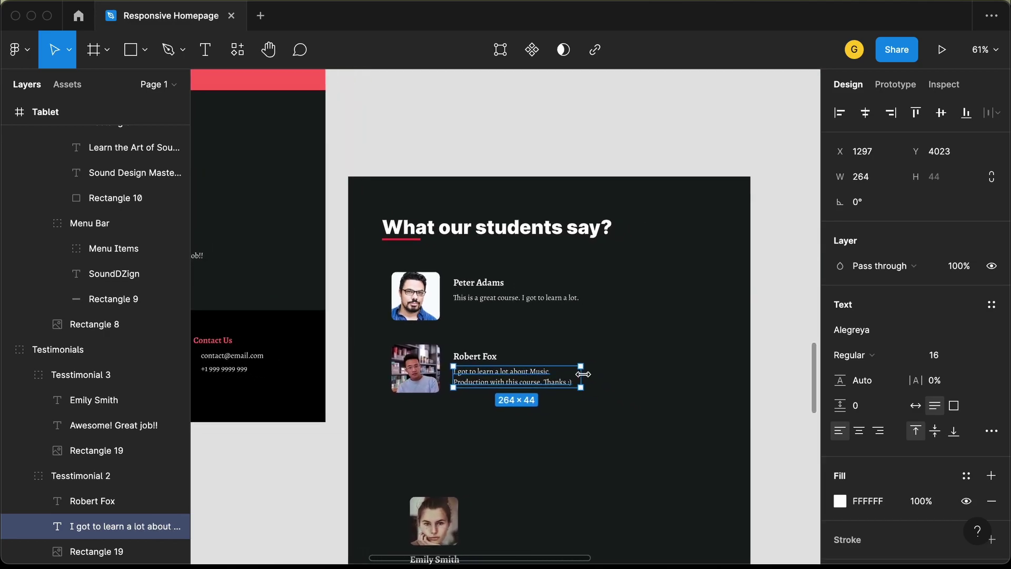
left_click_drag(588, 373, 699, 371)
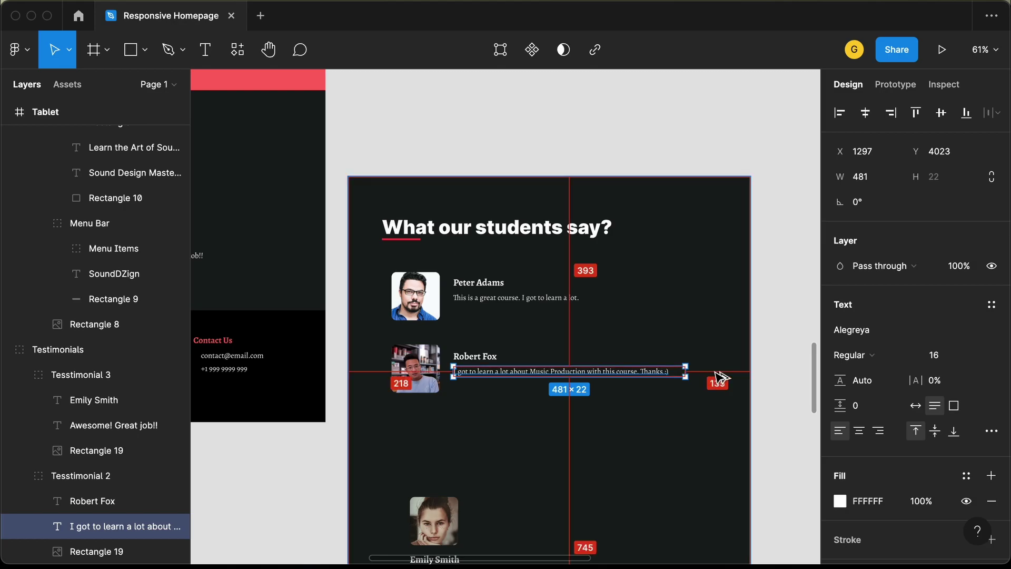
left_click_drag(686, 372, 705, 371)
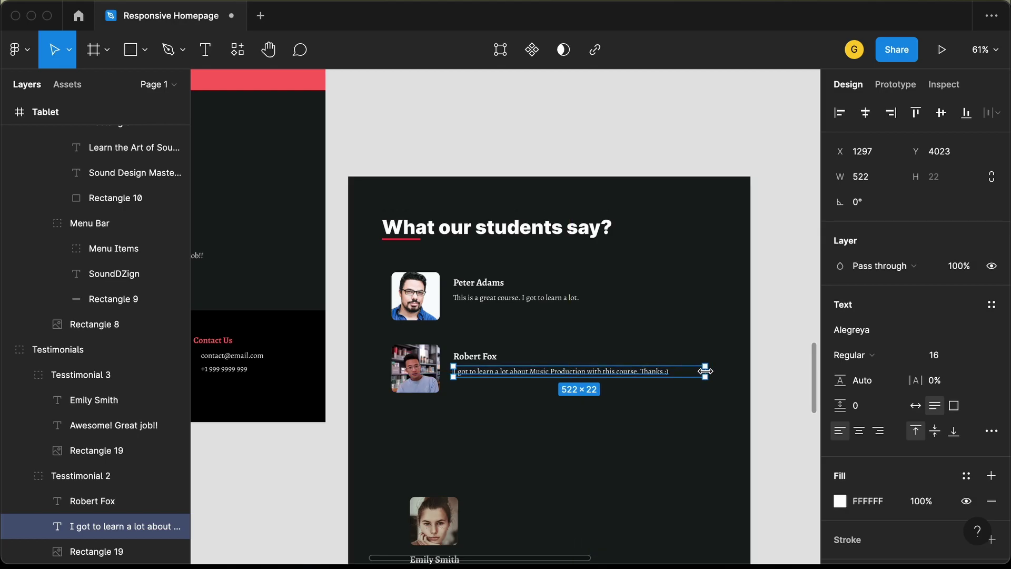
key("alt")
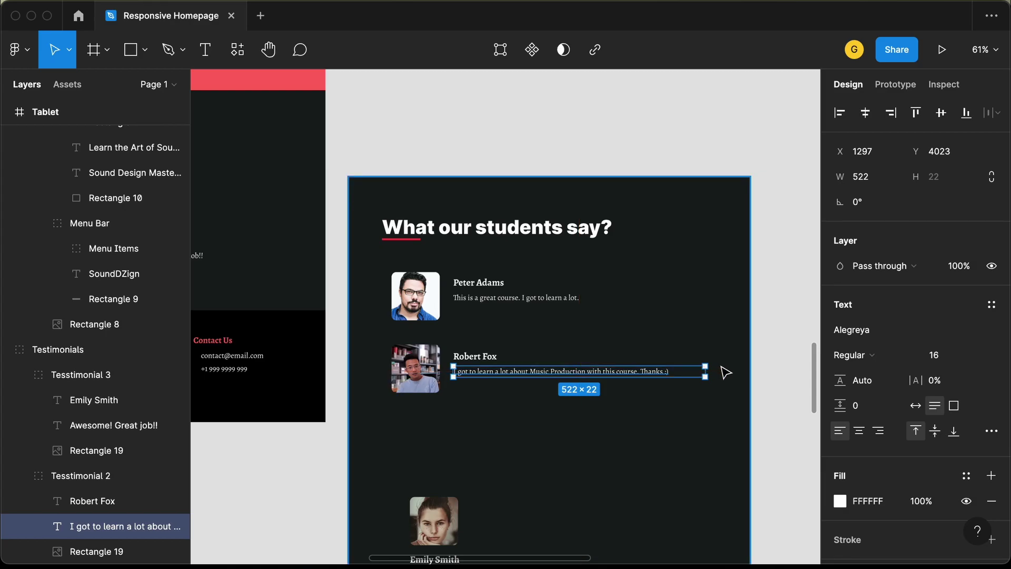
key("super+Right")
key("super+Right")
key("super+Right")
key("super+Right")
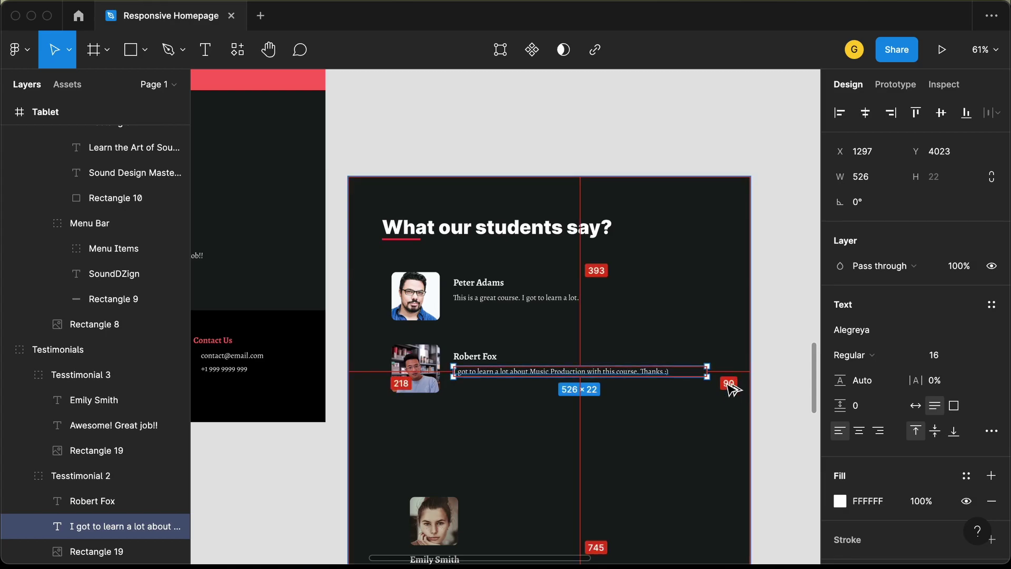
- Move the third testimonial beneath the second one, aligned to its left edge at X 1169, Y 4128
scroll(452, 480, "down", 3)
left_click(452, 479)
left_click_drag(451, 479, 433, 400)
scroll(479, 399, "up", 5)
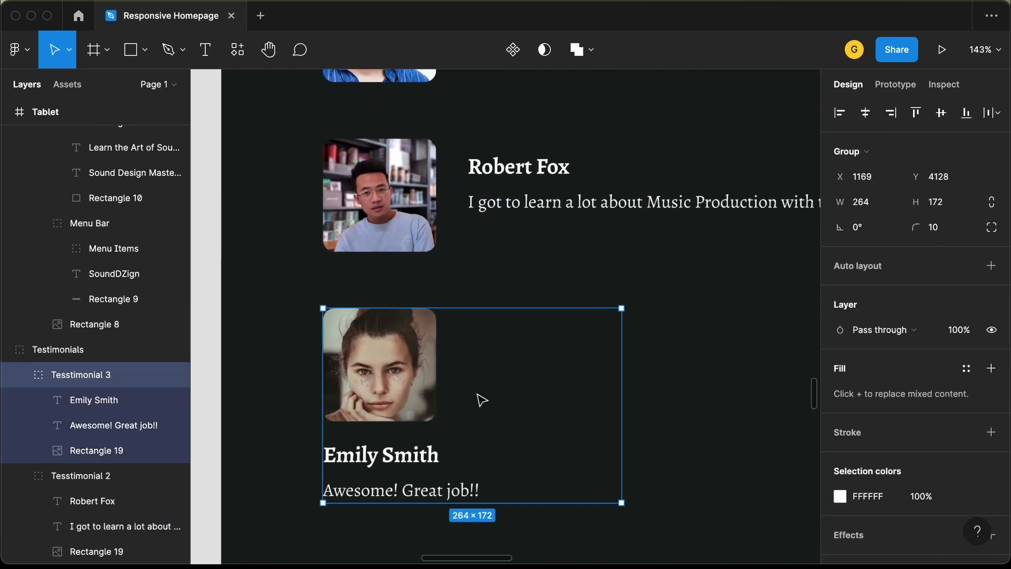
- Move the third testimonial's name and quote beside its photo, aligned with the texts above at X 1297
double_click(424, 454)
left_click(419, 490, "shift")
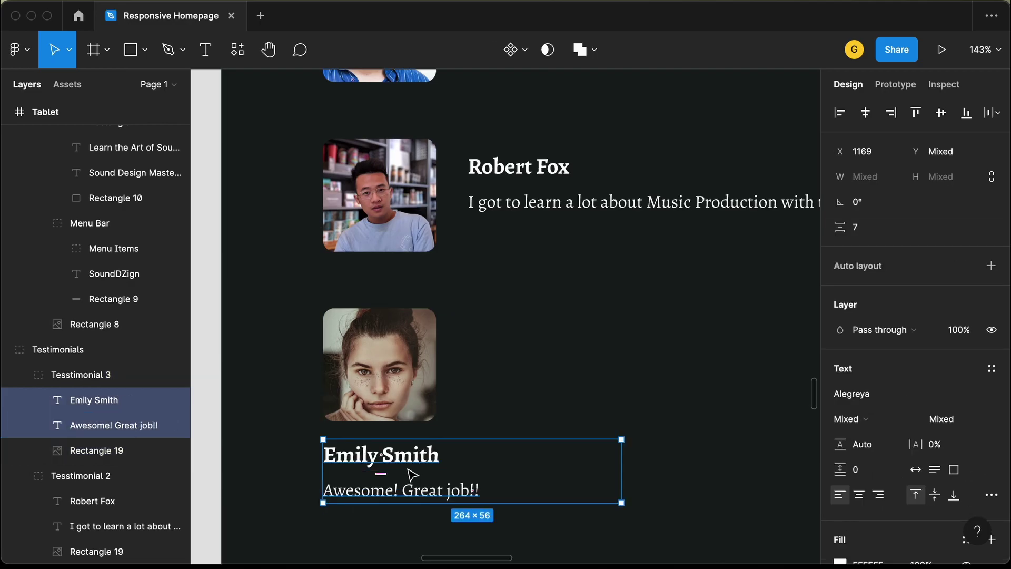
left_click_drag(411, 467, 551, 354)
scroll(624, 419, "down", 2)
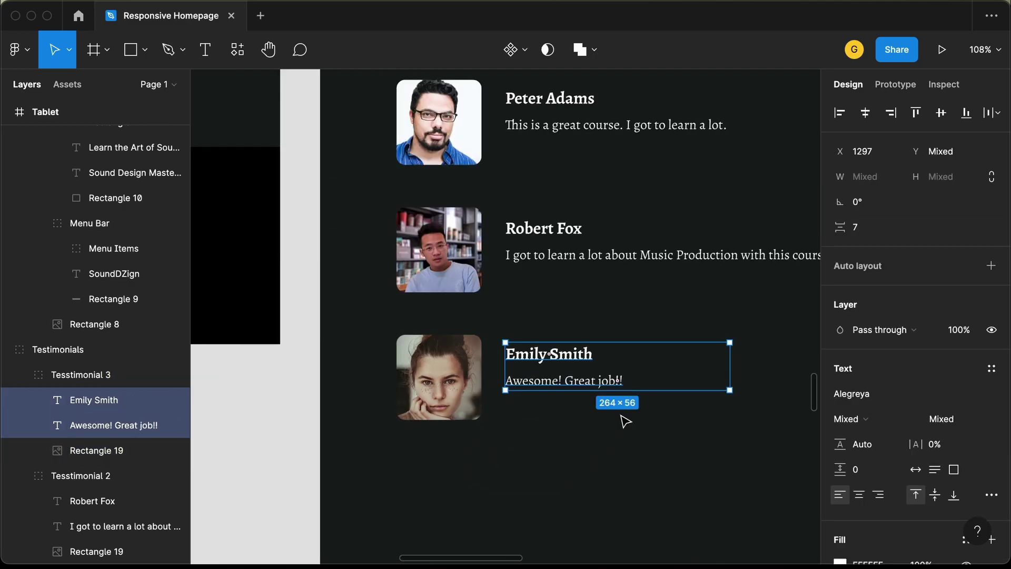
- Shorten the Testimonials background rectangle from both ends to a height of 640, with its top edge at Y 3668
scroll(625, 421, "down", 6)
left_click(626, 421)
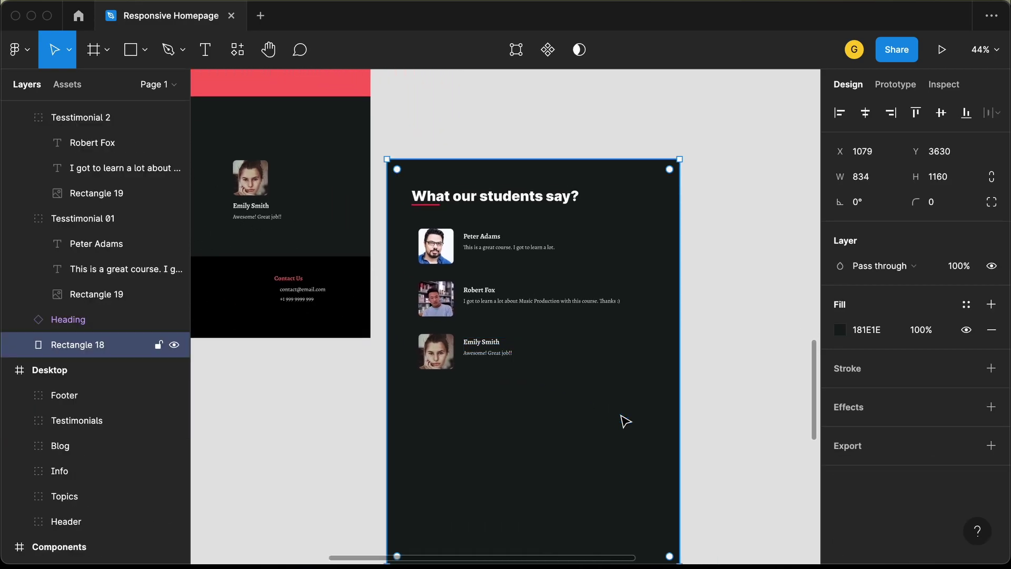
scroll(601, 443, "down", 2)
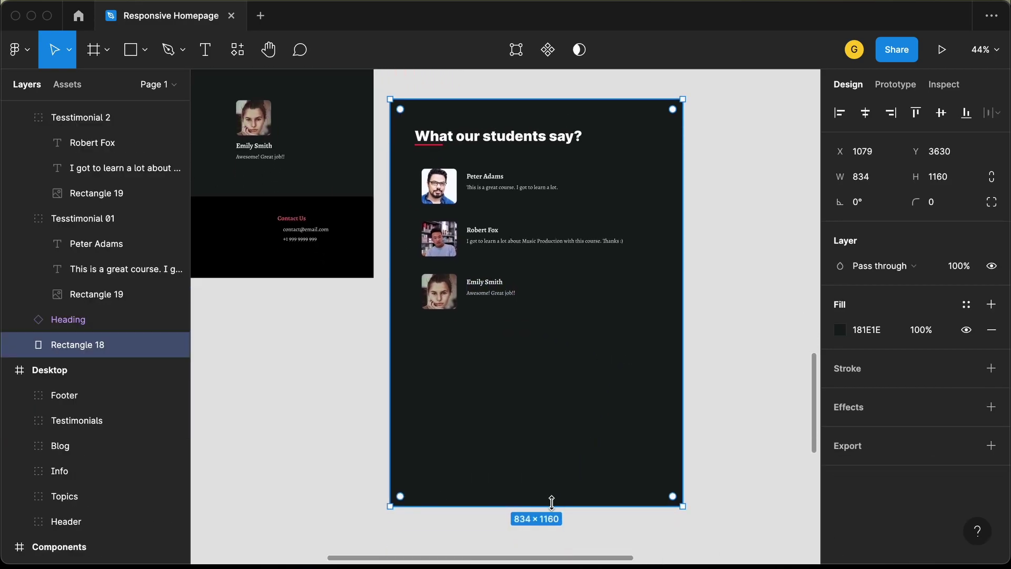
left_click_drag(553, 468, 554, 355)
key("alt")
left_click_drag(567, 352, 537, 335)
key("alt")
scroll(557, 413, "down", 3)
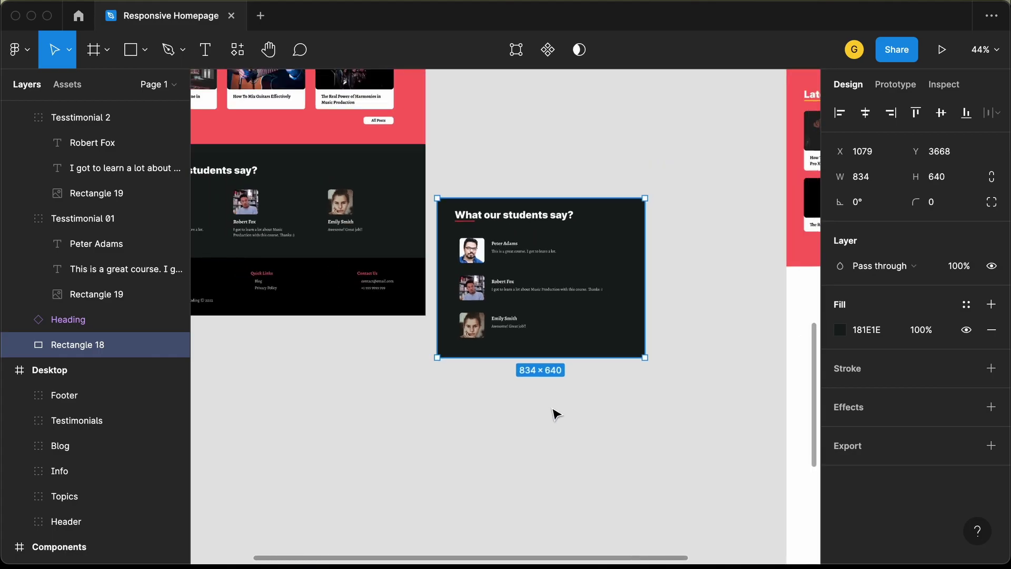
scroll(553, 411, "down", 3)
- Check the space above the section heading and move the background rectangle up to Y 3636, leaving 80 above the heading
left_click(553, 343)
scroll(497, 289, "up", 5)
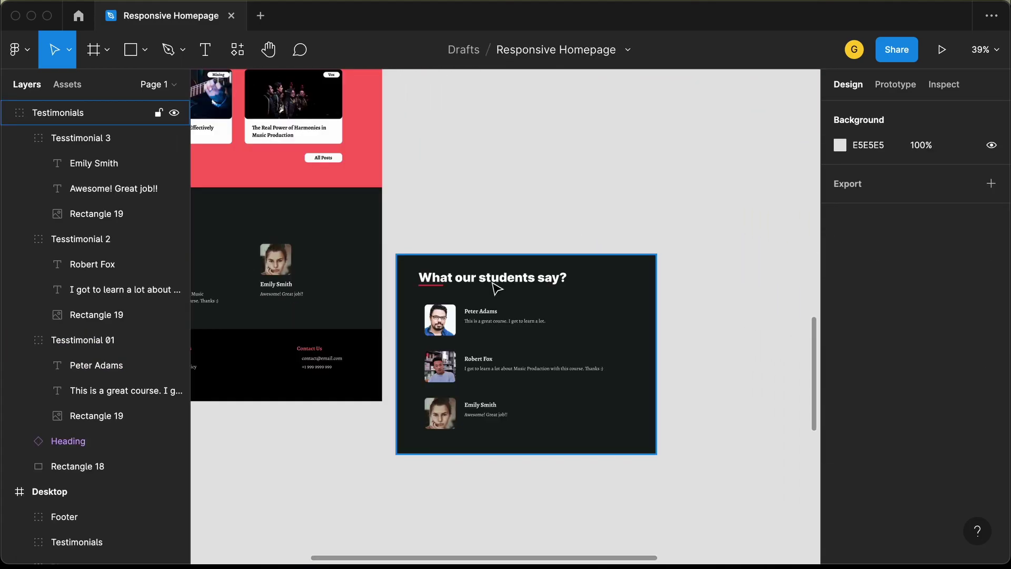
scroll(500, 282, "up", 5)
left_click(499, 283)
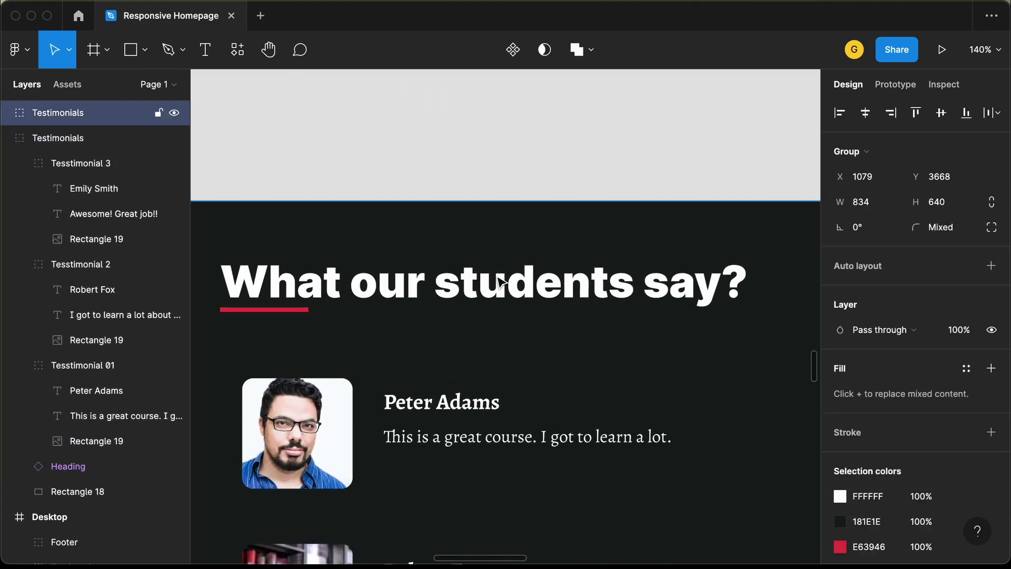
double_click(499, 283)
key("alt")
key("alt")
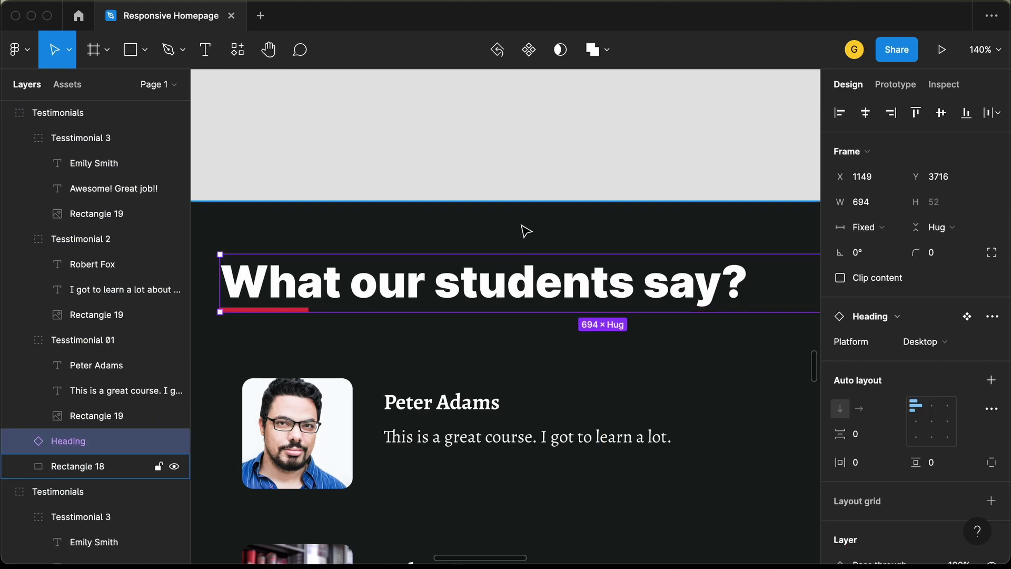
left_click(524, 230)
scroll(548, 231, "down", 5)
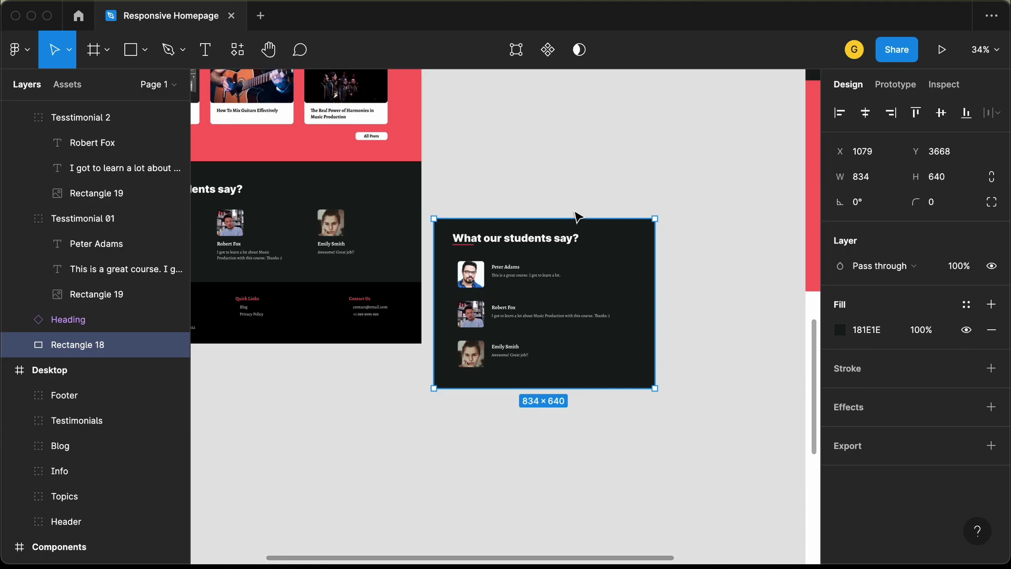
left_click_drag(575, 220, 573, 210)
scroll(548, 355, "up", 3)
scroll(550, 356, "down", 1)
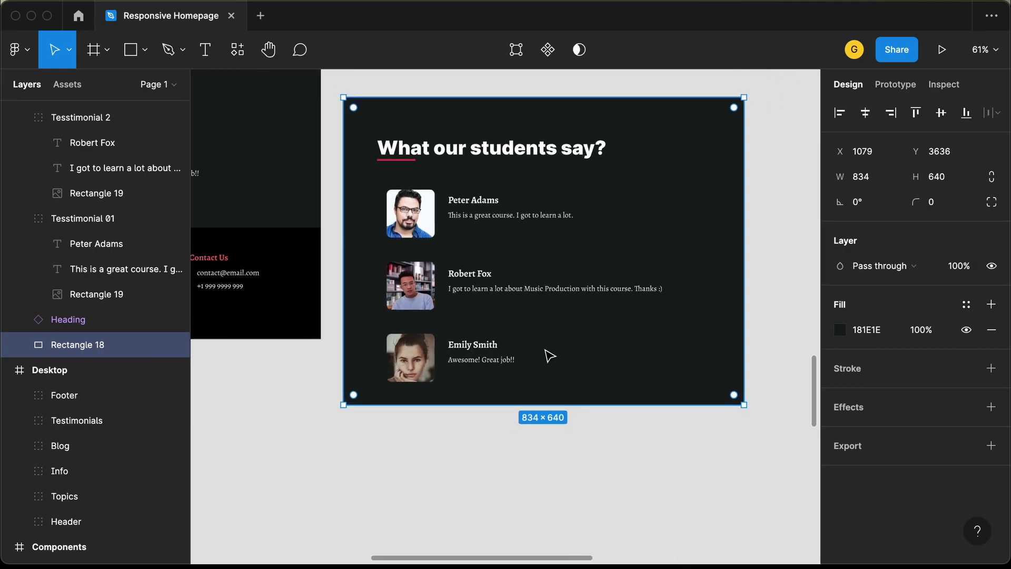
- Extend the background rectangle downward to a height of 672, leaving 80 beneath the last testimonial
key("super+shift+Down")
key("super+shift+Down")
key("super+shift+Down")
key("super+Down")
key("super+Down")
key("alt")
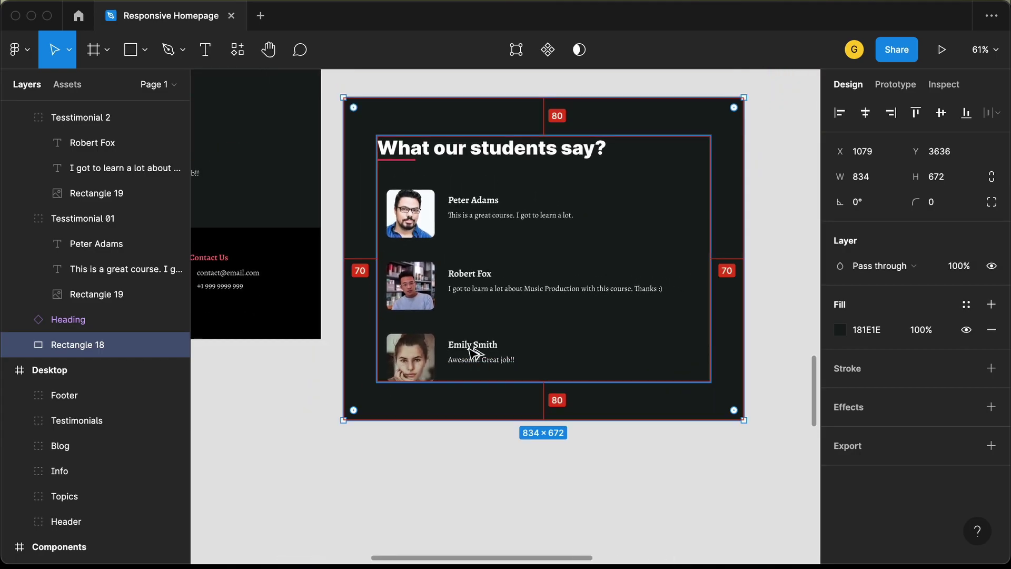
- Place the finished Testimonials group in the Tablet frame directly beneath the Latest Posts section
scroll(474, 352, "down", 5)
scroll(493, 255, "right", 2)
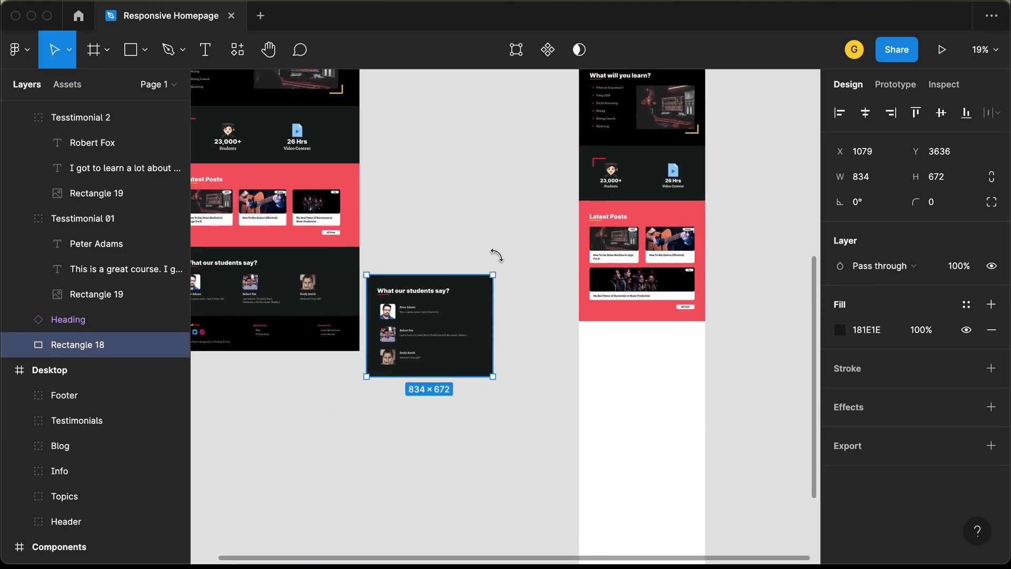
left_click(498, 256)
left_click(443, 278)
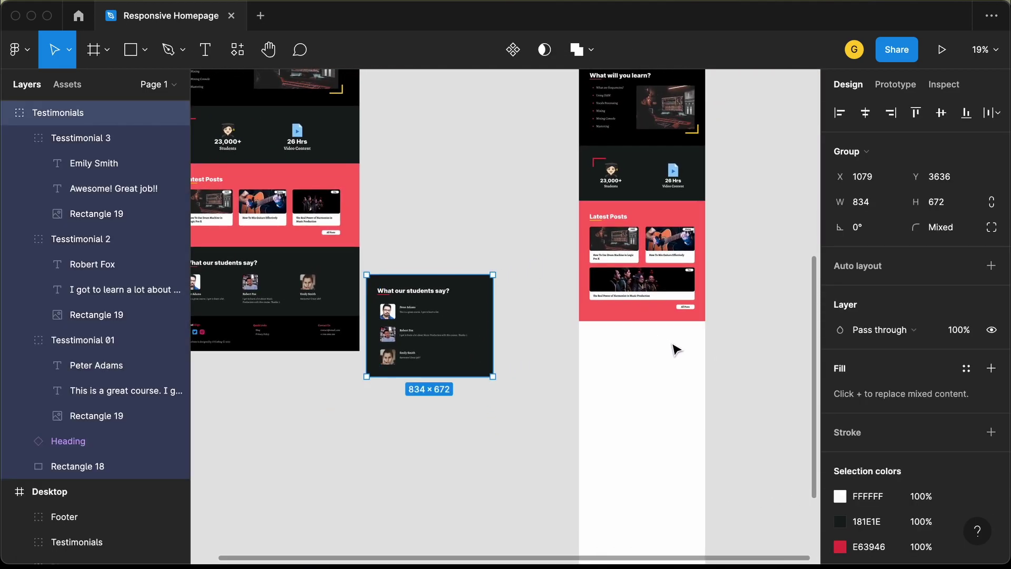
left_click_drag(417, 279, 642, 296)
scroll(610, 301, "up", 2)
scroll(527, 279, "down", 2)
scroll(527, 279, "left", 2)
left_click(435, 267)
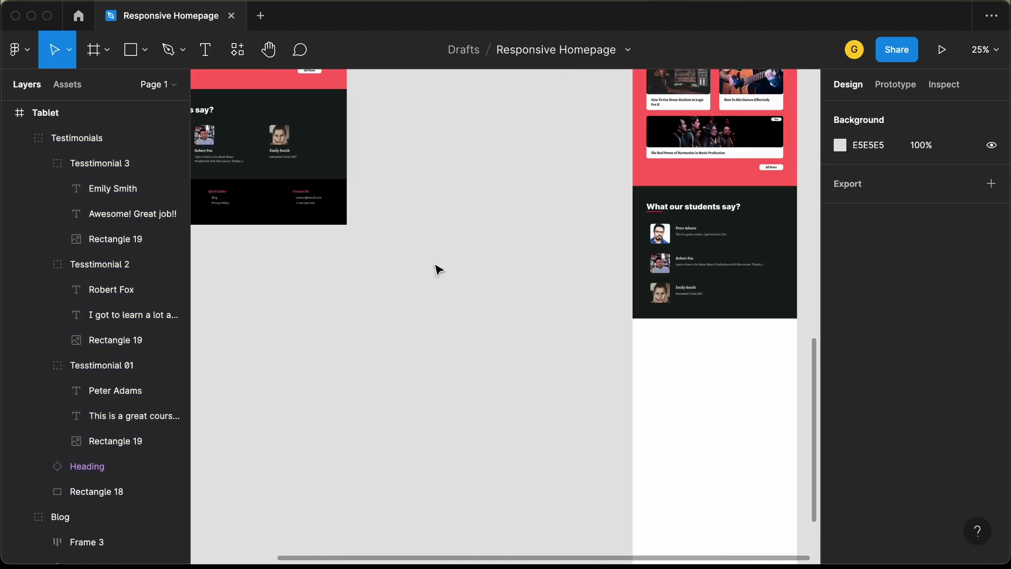
- Duplicate the desktop Footer onto the empty canvas between the Desktop and Tablet frames at X 1032, Y 4427
scroll(319, 209, "left", 2)
scroll(319, 209, "left", 1)
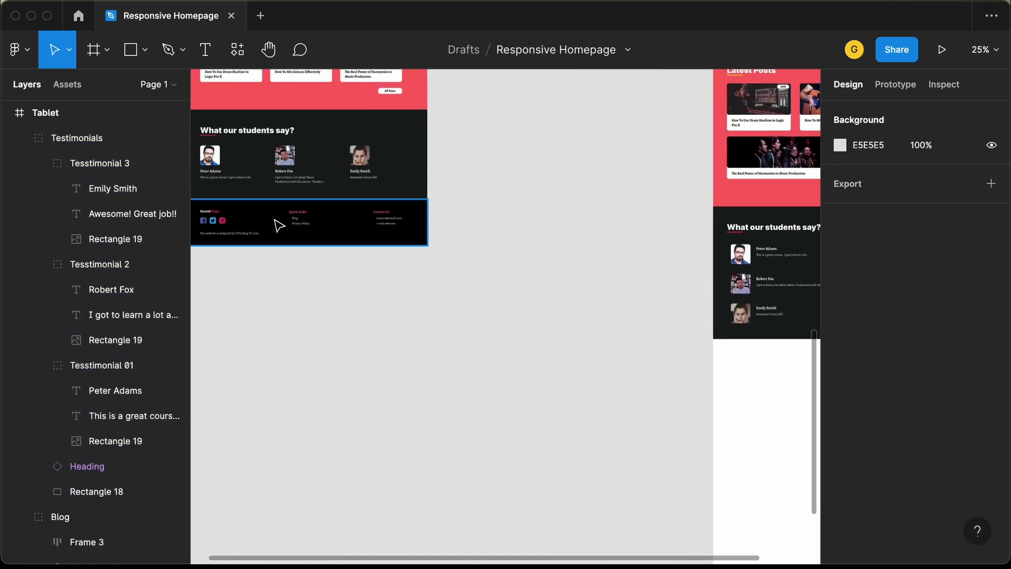
left_click(279, 225)
left_click_drag(289, 219, 532, 327)
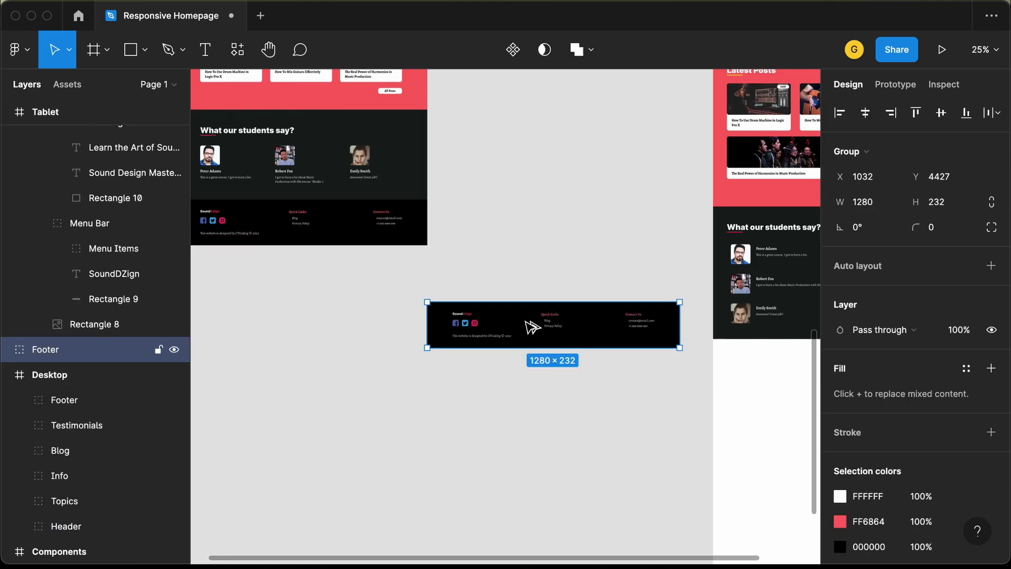
- Move the Quick Links and Contact Us groups of the copied footer left, with less space between them
scroll(530, 327, "up", 10)
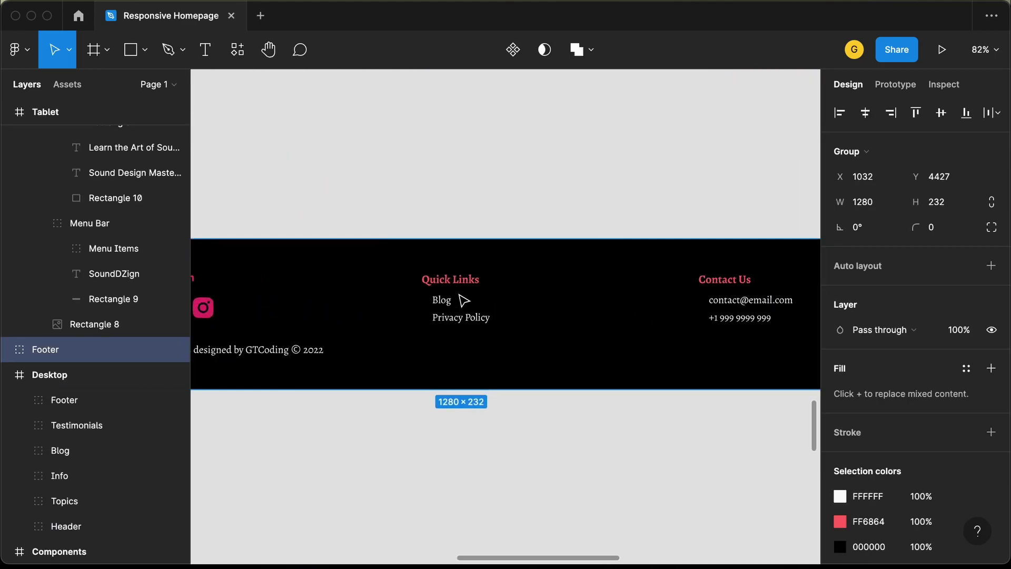
double_click(463, 300)
left_click(464, 300)
left_click(736, 275, "shift")
left_click_drag(738, 274, 734, 275)
scroll(735, 274, "down", 5)
- Set the width of the copied footer's background rectangle to 834
left_click(682, 300)
scroll(682, 300, "up", 3)
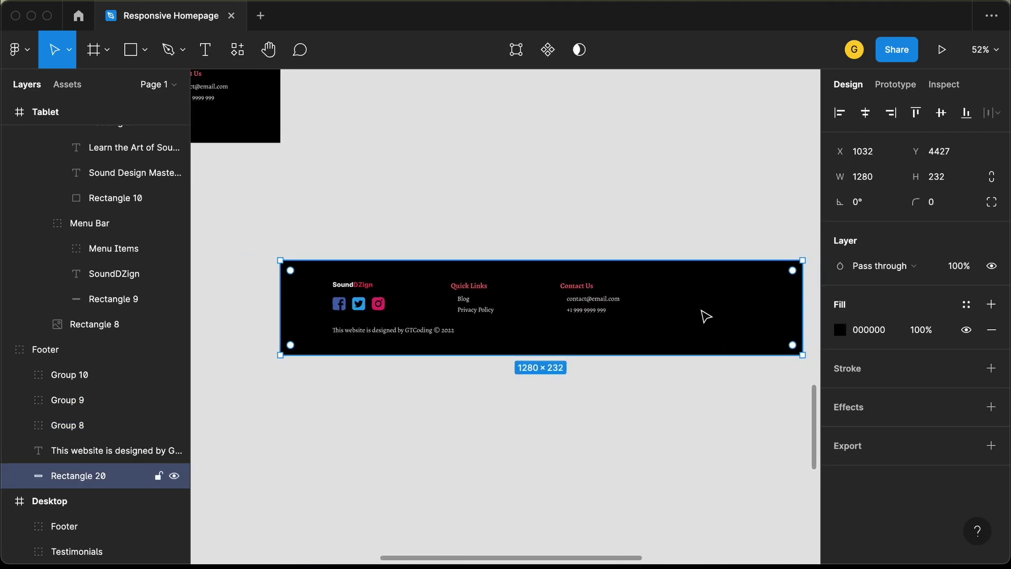
left_click(887, 180)
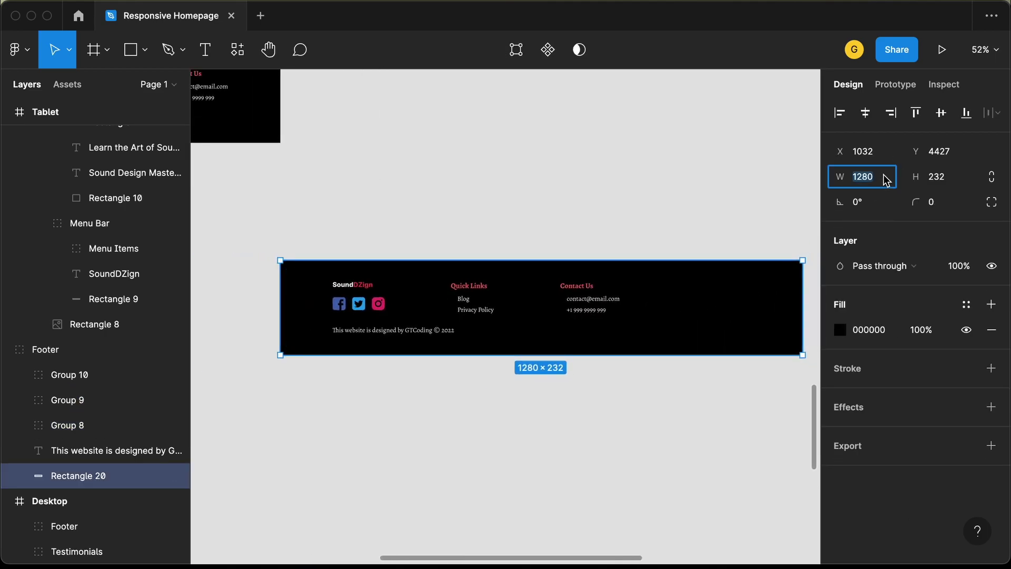
type("834")
key("Return")
scroll(332, 295, "up", 5)
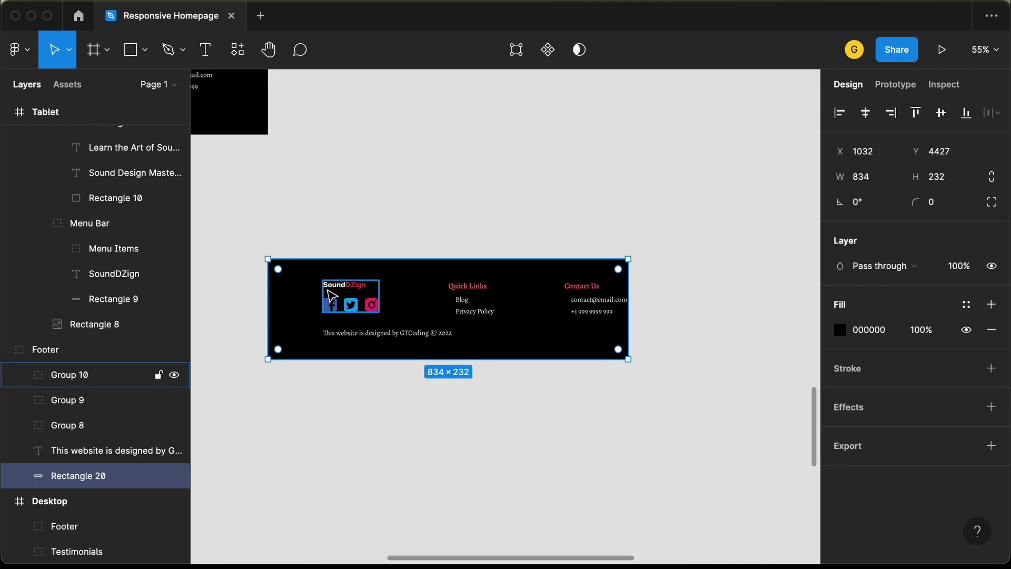
- Move the footer's logo and social icons group together with the copyright line left toward the background's left edge
scroll(332, 295, "left", 2)
left_click(389, 274)
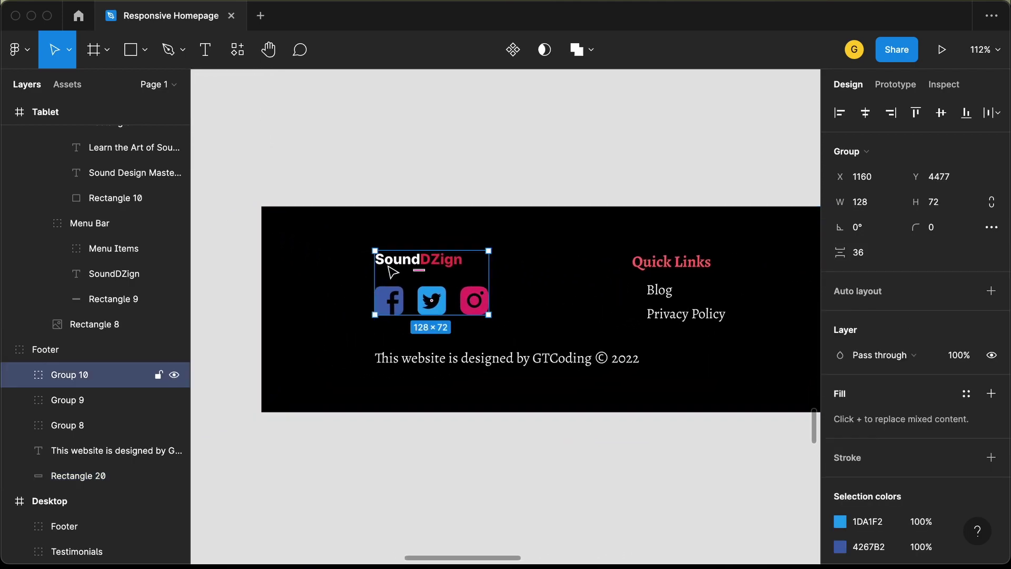
left_click(400, 360, "shift")
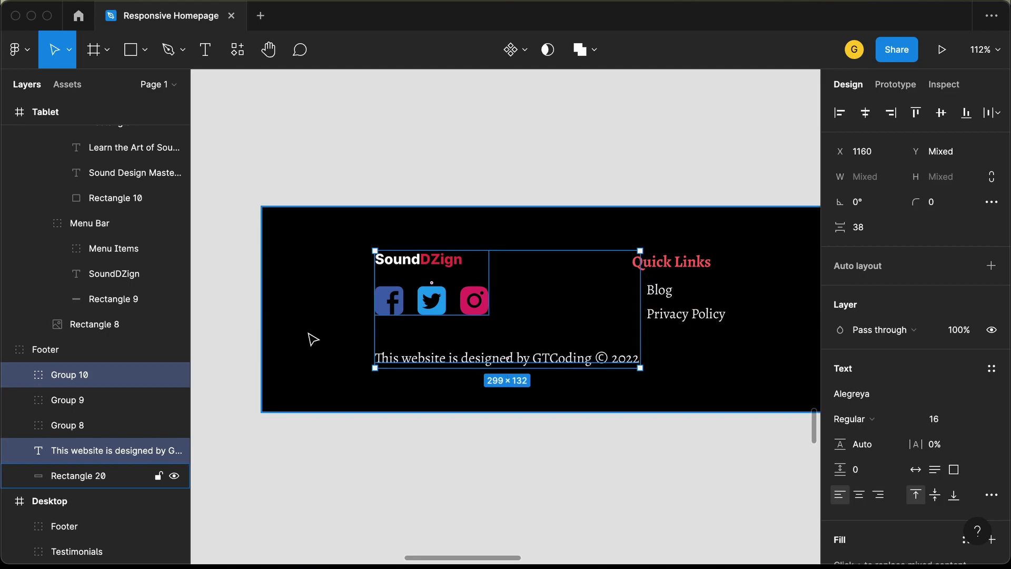
left_click_drag(594, 345, 546, 345)
- Move the footer's Contact Us group left to X 1649, inside the background's right margin
scroll(546, 345, "down", 5)
scroll(558, 323, "right", 3)
left_click(586, 312)
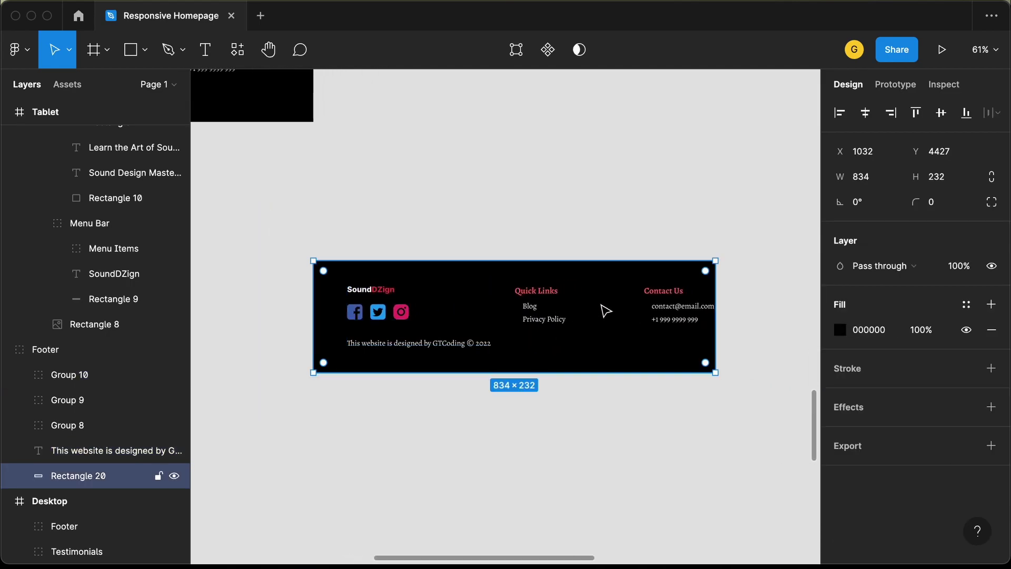
left_click(552, 298)
left_click_drag(655, 295, 630, 301)
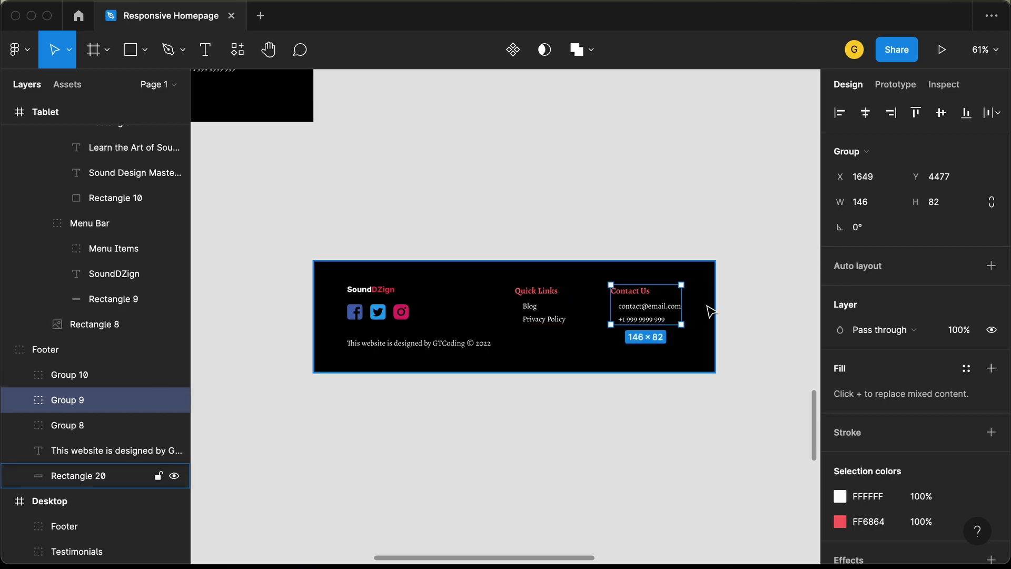
- Nudge the Contact Us group to X 1650, and tidy up the spacing between the logo, Quick Links and Contact Us groups
key("Right")
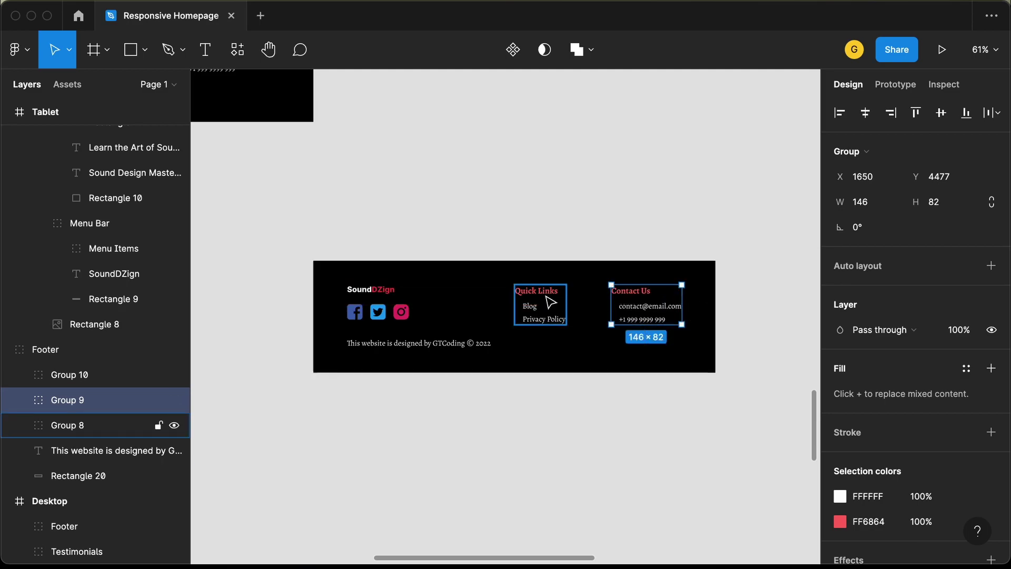
left_click(551, 302, "shift")
left_click(392, 292, "shift")
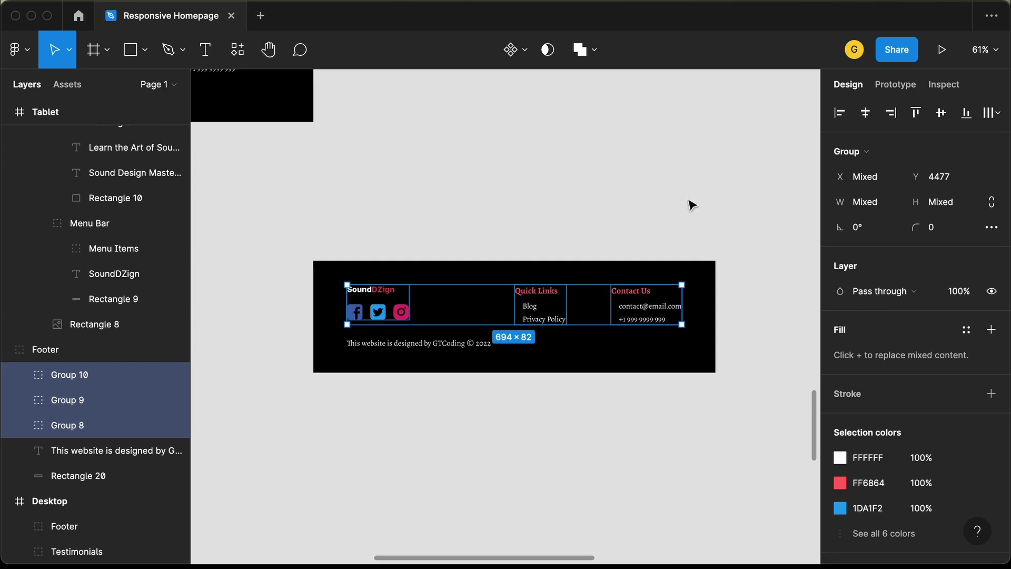
left_click(995, 113)
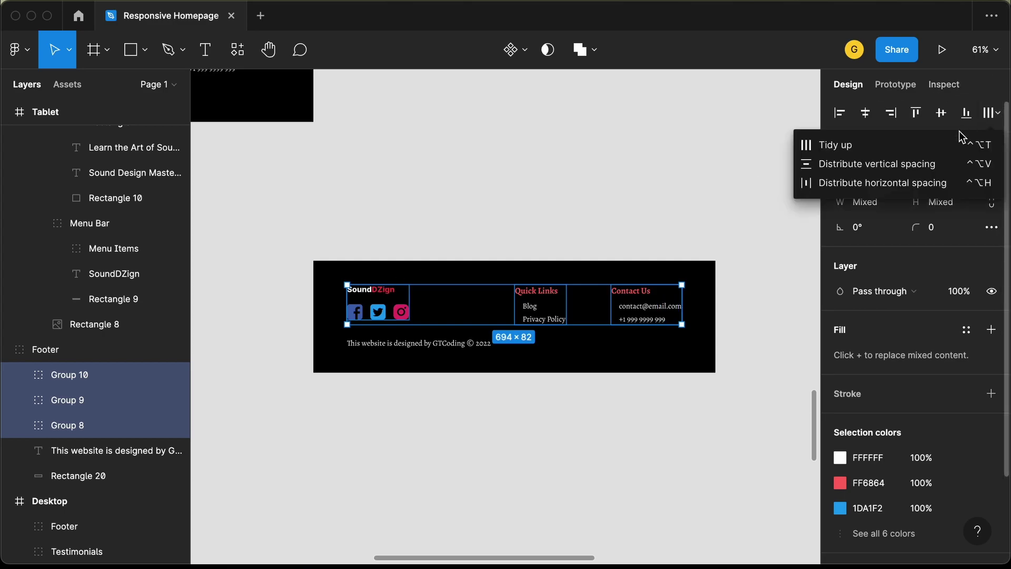
left_click(921, 146)
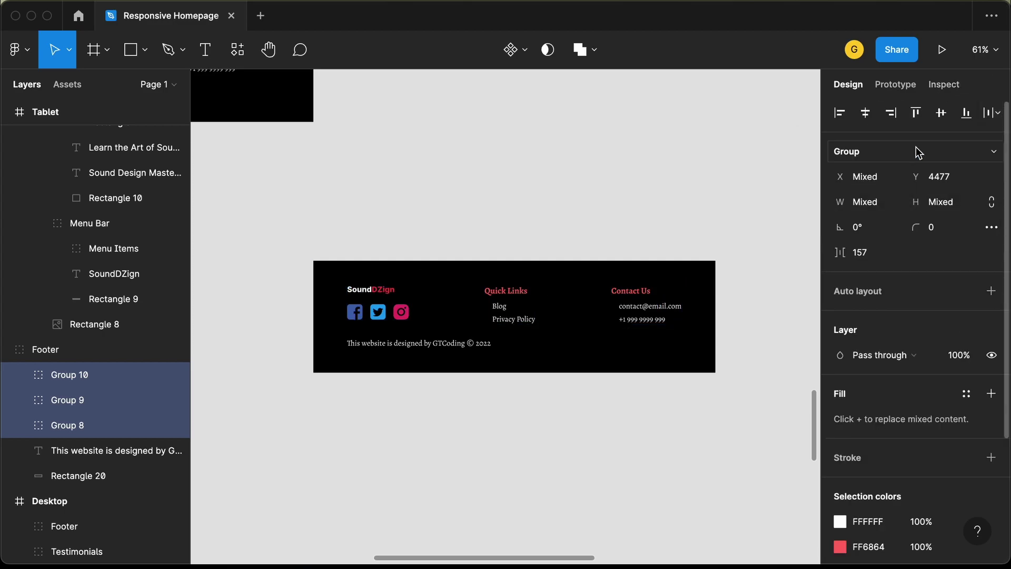
left_click(702, 196)
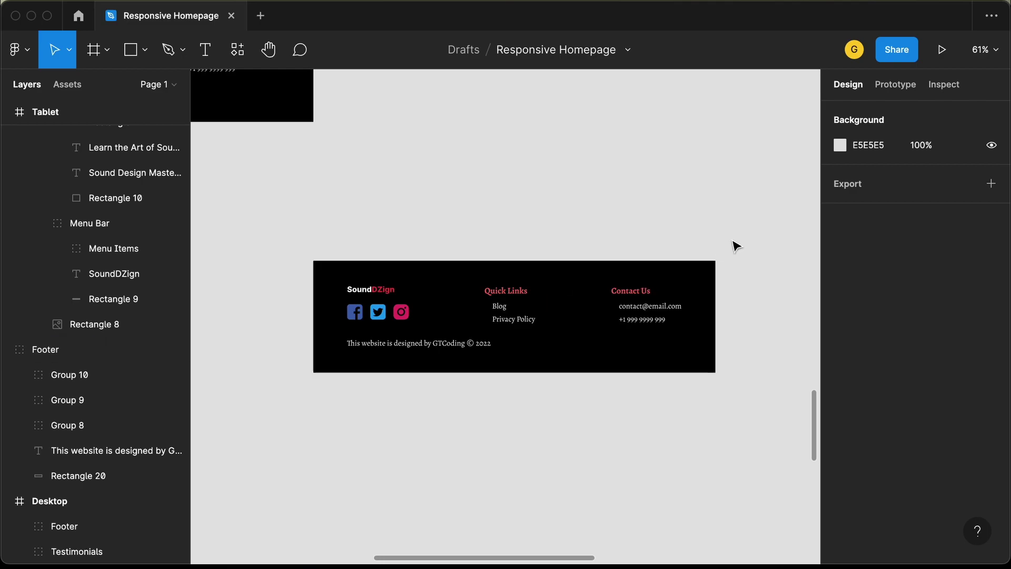
- Move the whole copied Footer group into the Tablet frame, directly below the Testimonials section and spanning the frame's width
scroll(734, 246, "down", 3)
left_click_drag(319, 219, 432, 270)
scroll(432, 270, "right", 3)
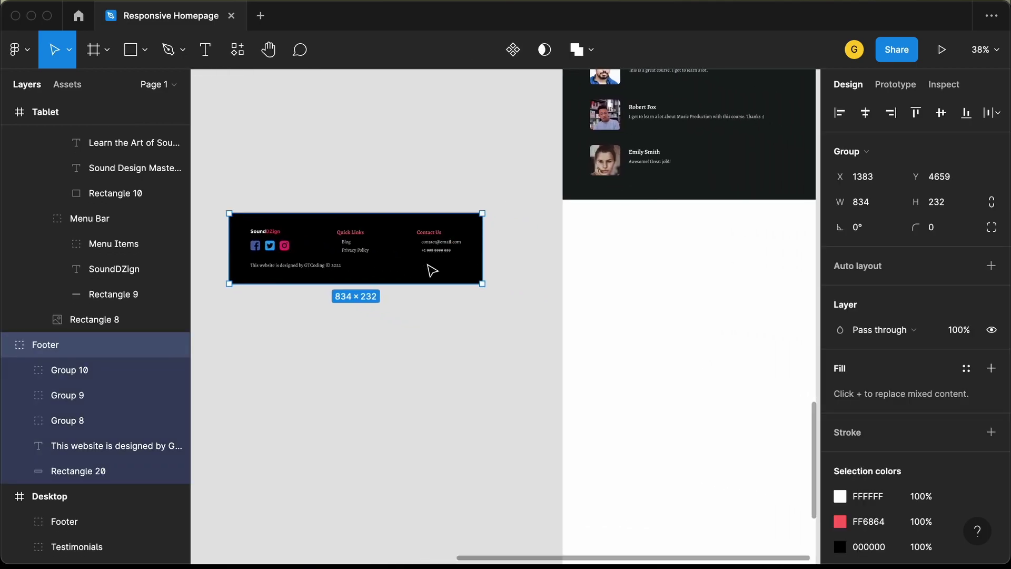
left_click_drag(331, 241, 661, 234)
scroll(662, 234, "up", 5)
key("Escape")
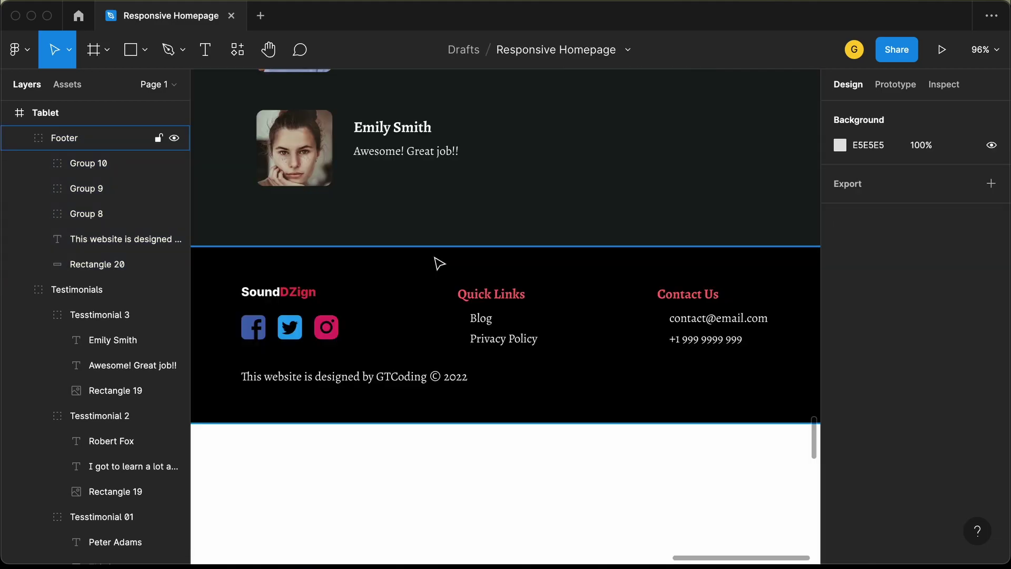
- Shorten the Tablet frame to a height of 3613 so it ends at the footer, and move it beside the Desktop frame at X 1271
scroll(439, 263, "down", 10)
scroll(439, 263, "down", 5)
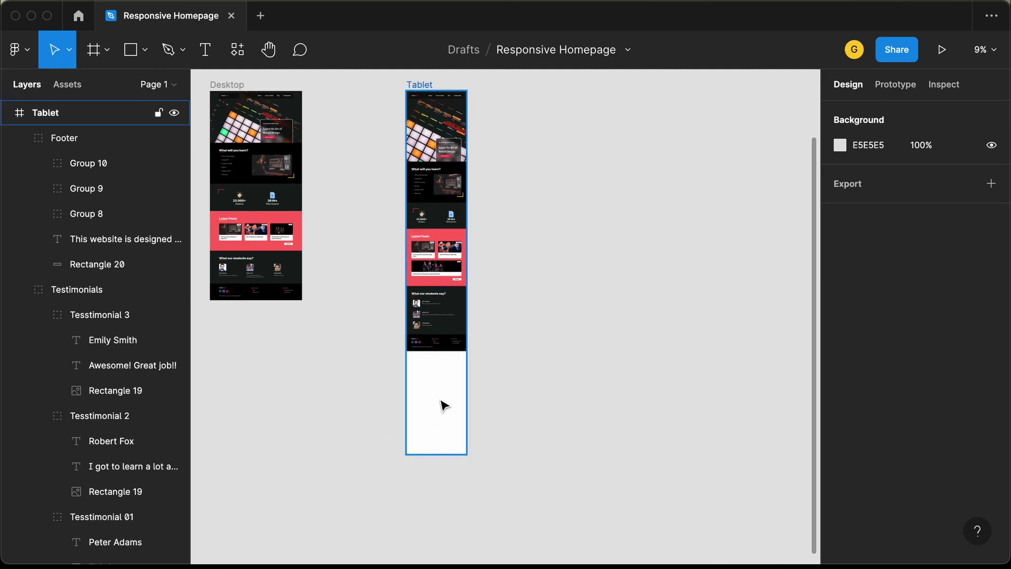
left_click(441, 401)
left_click_drag(436, 448, 436, 345)
scroll(340, 130, "up", 5)
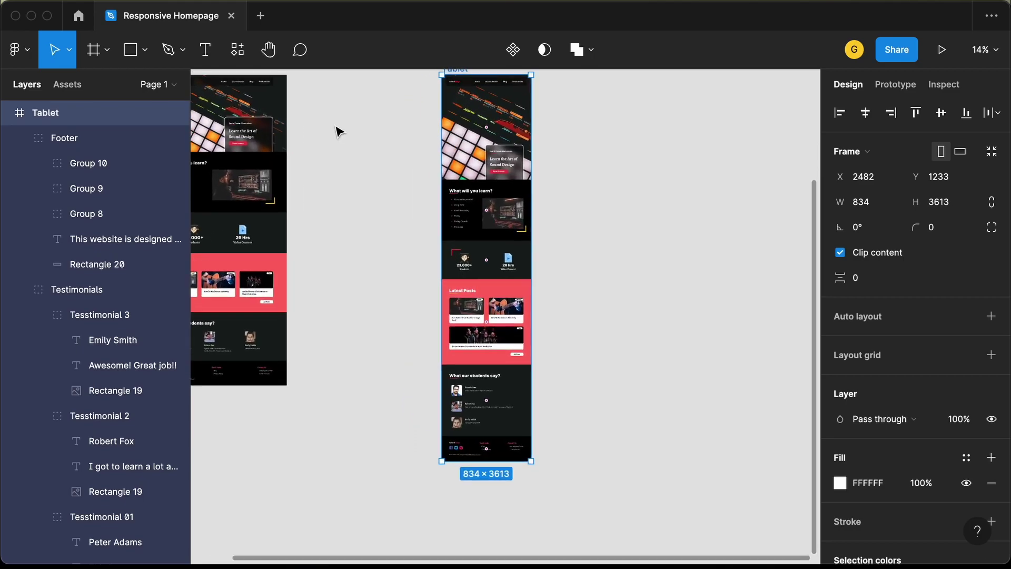
left_click_drag(536, 120, 409, 120)
scroll(613, 145, "up", 2)
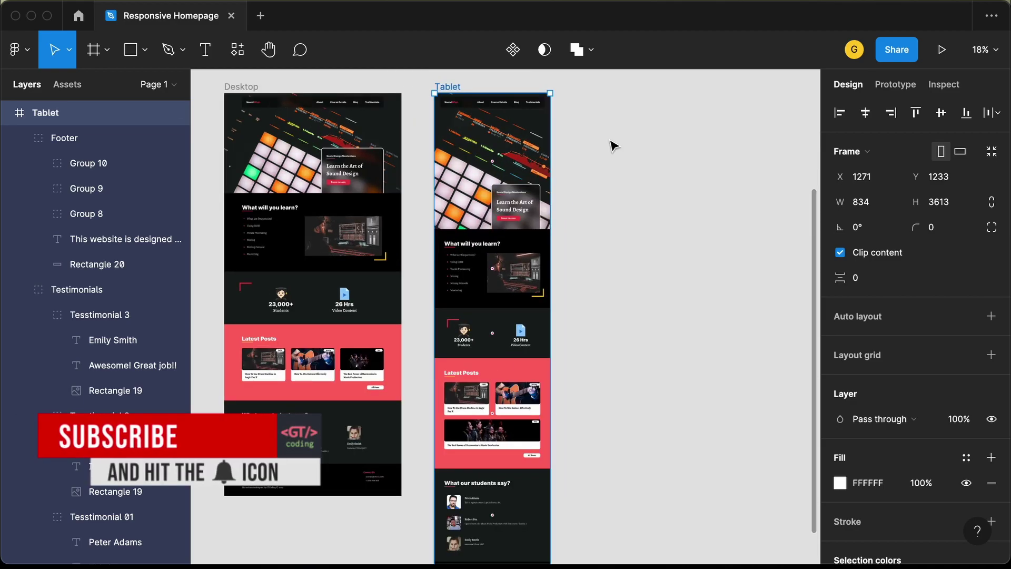